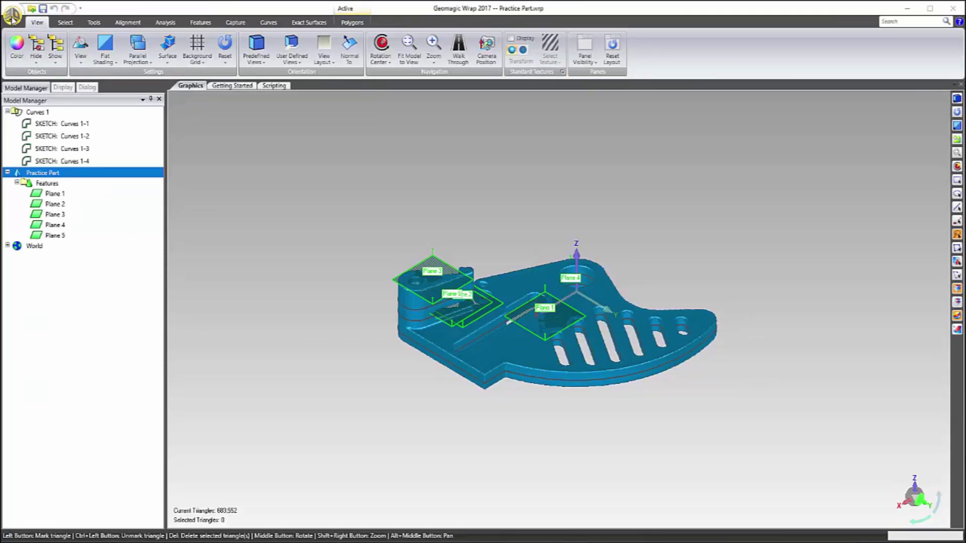
- Export the practice part to the Desktop as the IGES file Practice Part.igs, including curve objects and features in a single file
left_click(12, 16)
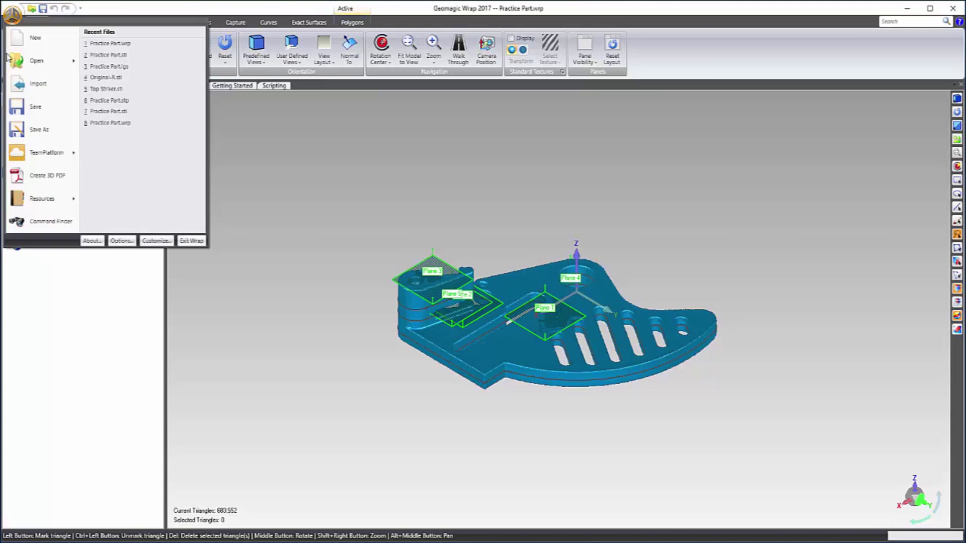
left_click(38, 129)
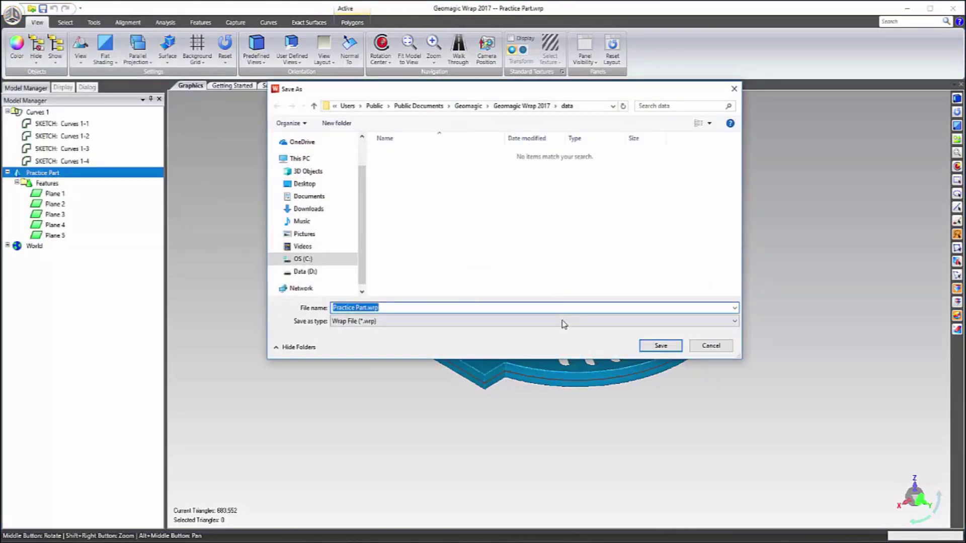
left_click(564, 324)
left_click(527, 336)
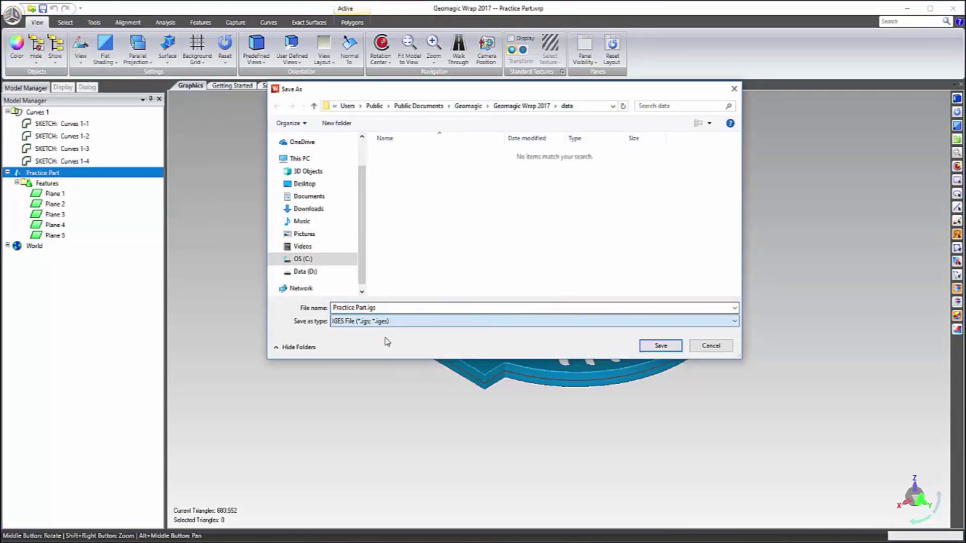
left_click(305, 184)
left_click(654, 346)
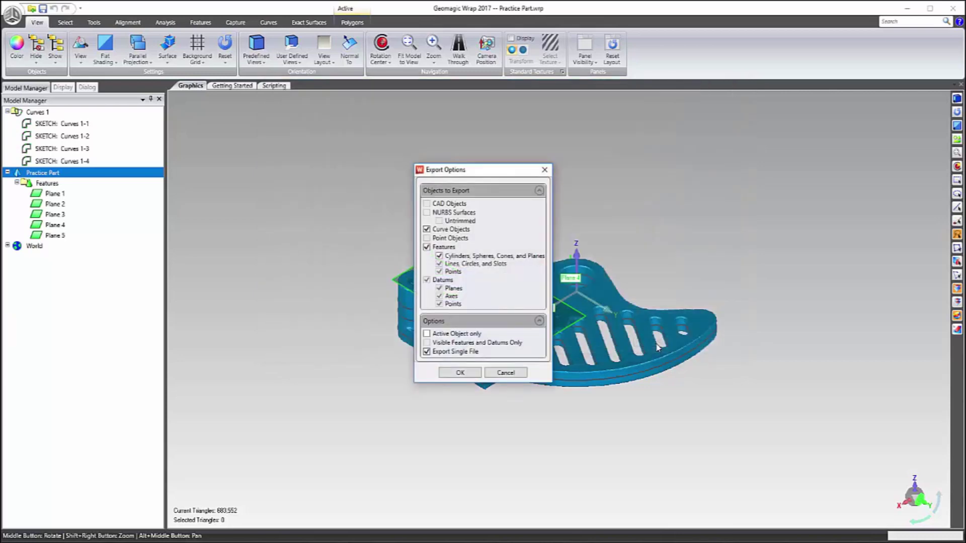
left_click(469, 376)
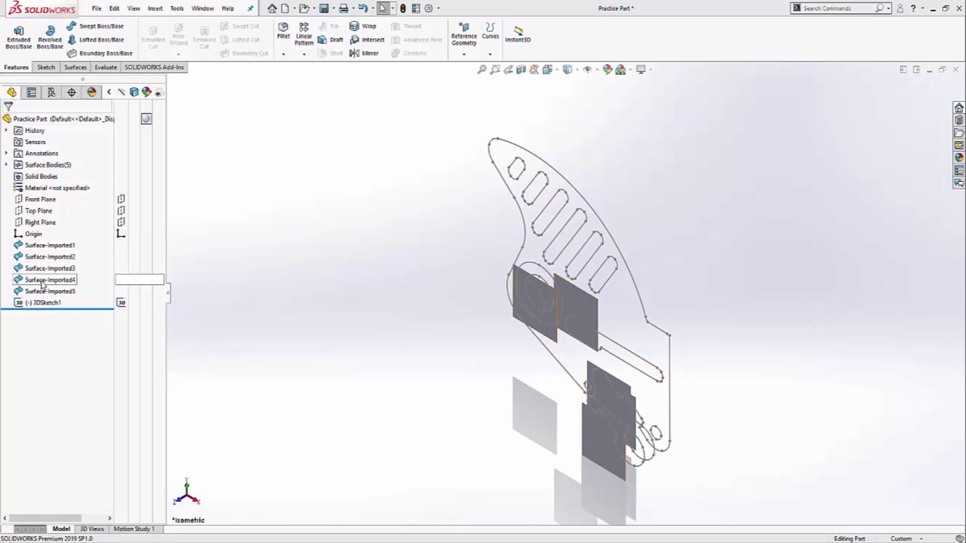
- In SOLIDWORKS, hide all five imported surface bodies, Surface-Imported1 through Surface-Imported5
left_click(6, 164)
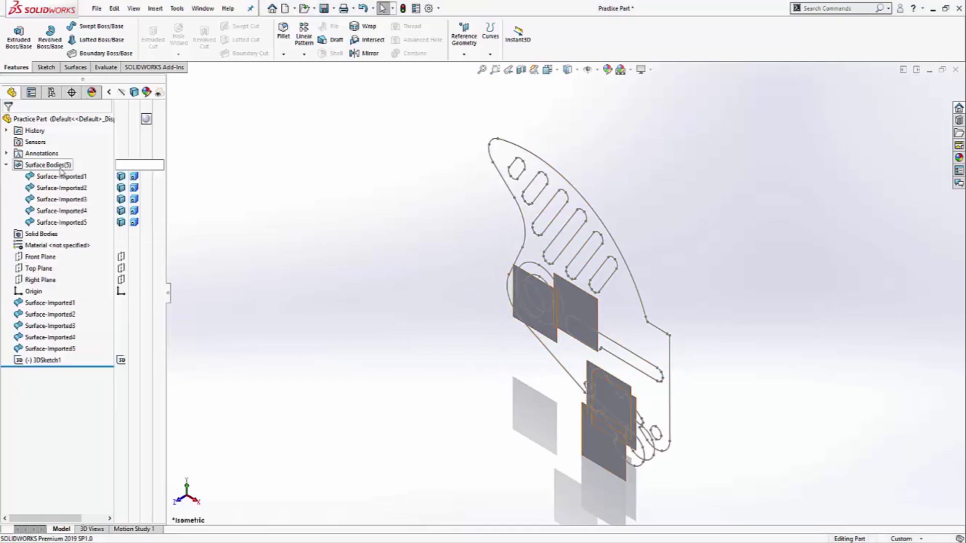
left_click(121, 176)
left_click(121, 188)
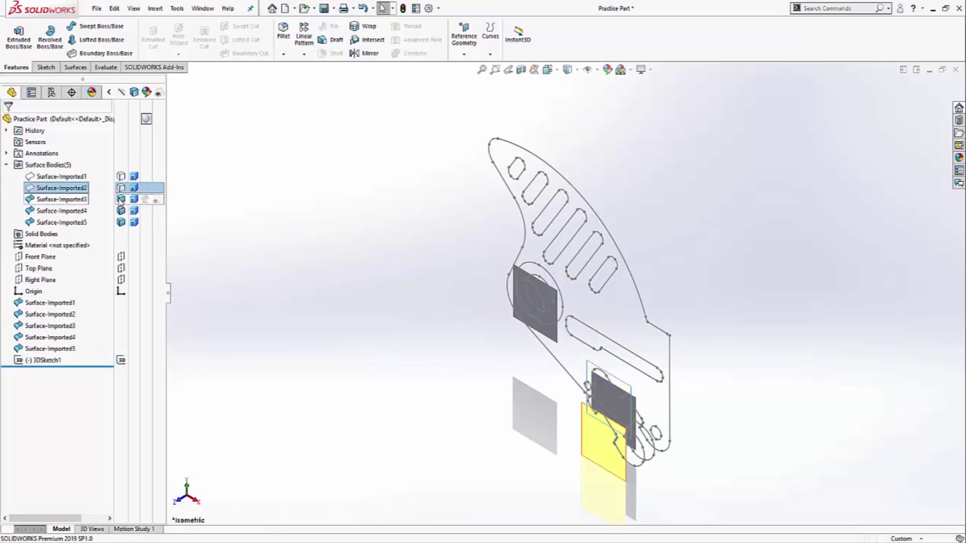
left_click(121, 199)
left_click(122, 211)
left_click(121, 222)
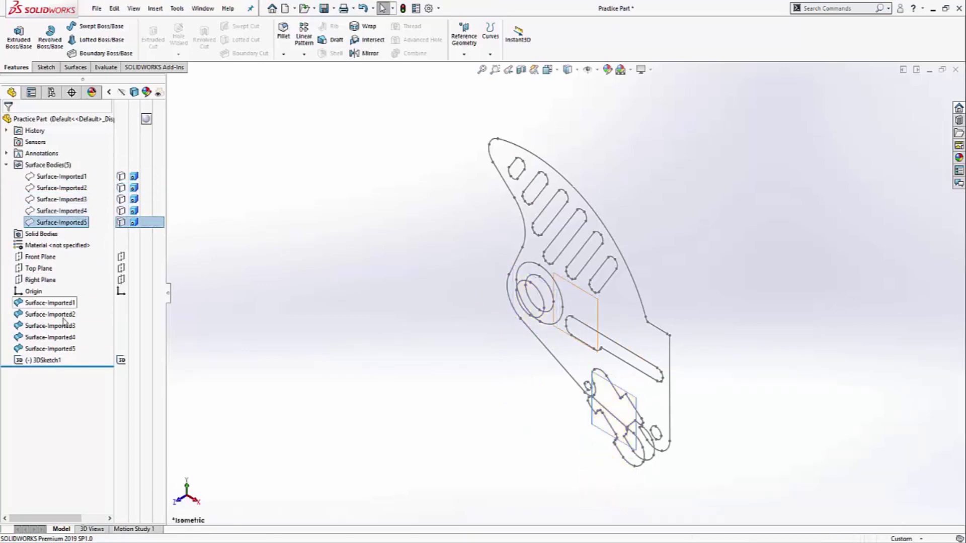
- Open the imported 3D sketch 3DSketch1 for editing, focusing on the overlapping curves near the lower notch
left_click(46, 360)
mouse_move(568, 462)
middle_mouse_down()
mouse_move(618, 270)
mouse_move(740, 252)
mouse_move(642, 195)
mouse_move(610, 252)
middle_mouse_up()
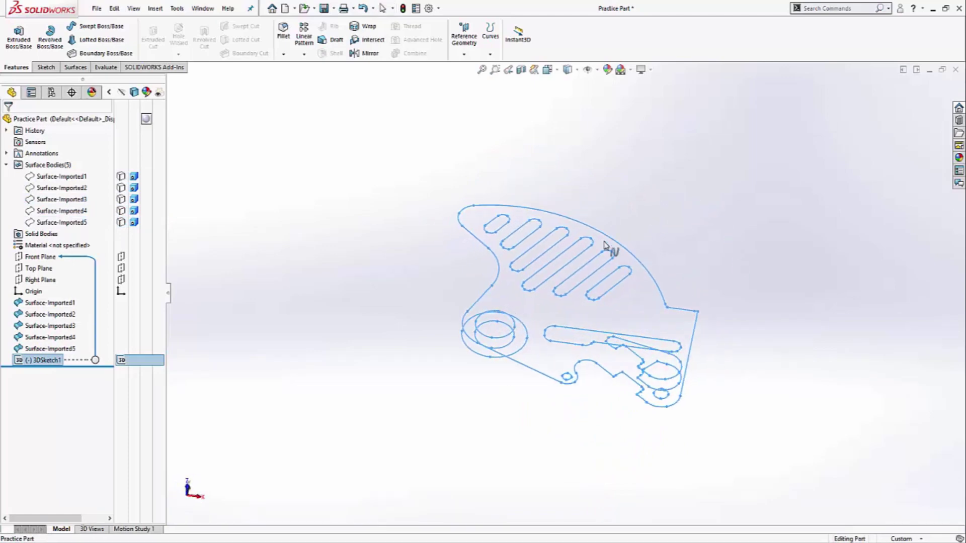
scroll(649, 398, "down", 5)
scroll(633, 322, "down", 2)
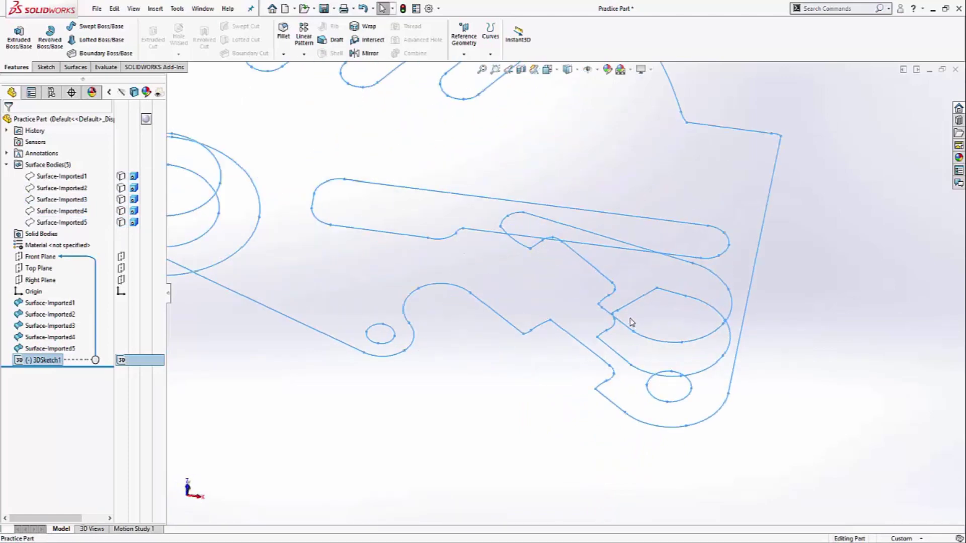
scroll(631, 327, "down", 3)
scroll(674, 357, "down", 2)
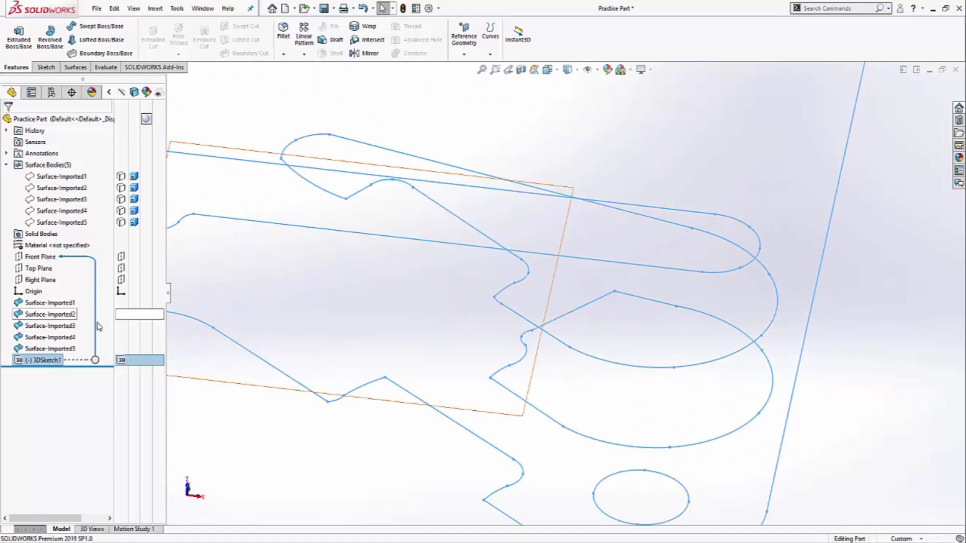
right_click(44, 360)
left_click(52, 326)
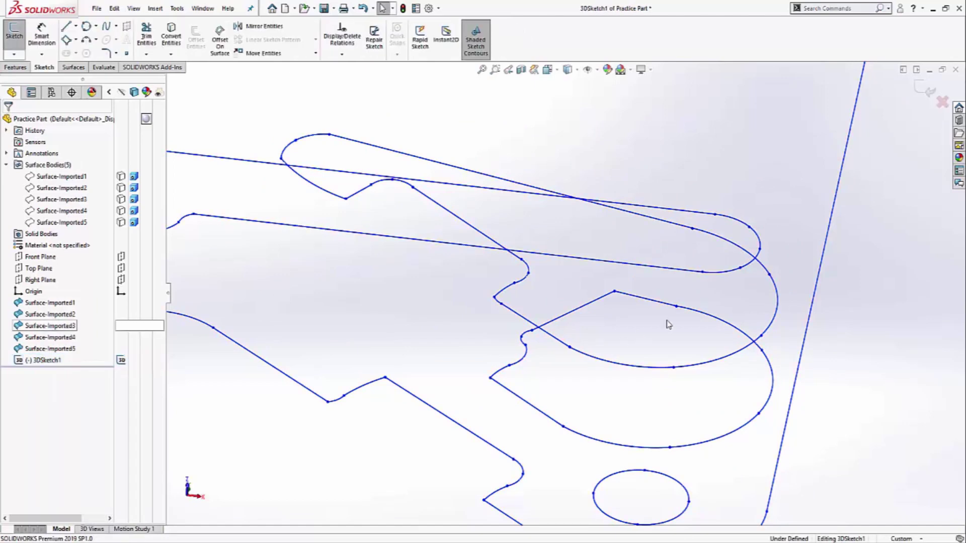
- Delete the connected splines and lines of the upper overlapping profile near the lower notch in the 3D sketch
left_click(747, 250)
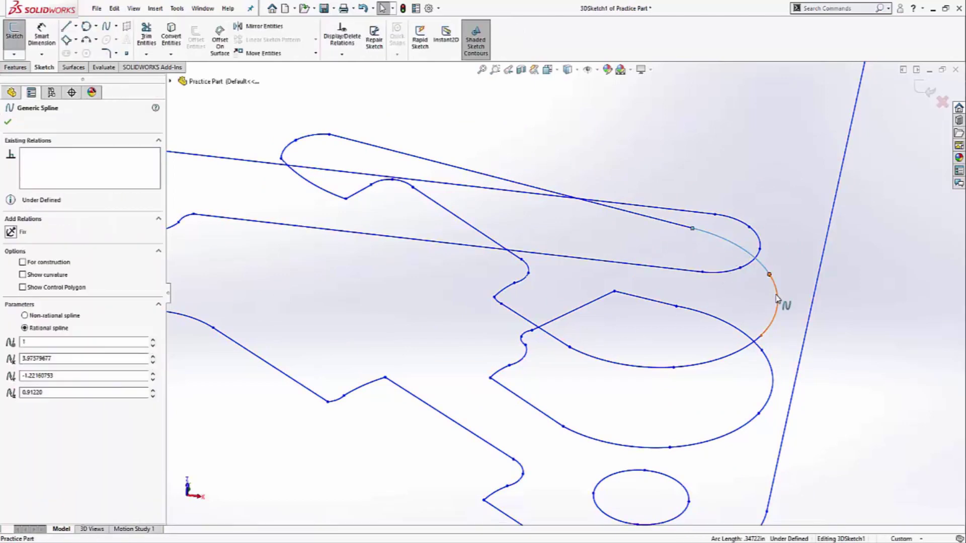
left_click(777, 298, "ctrl")
left_click(724, 363, "ctrl")
left_click(618, 366, "ctrl")
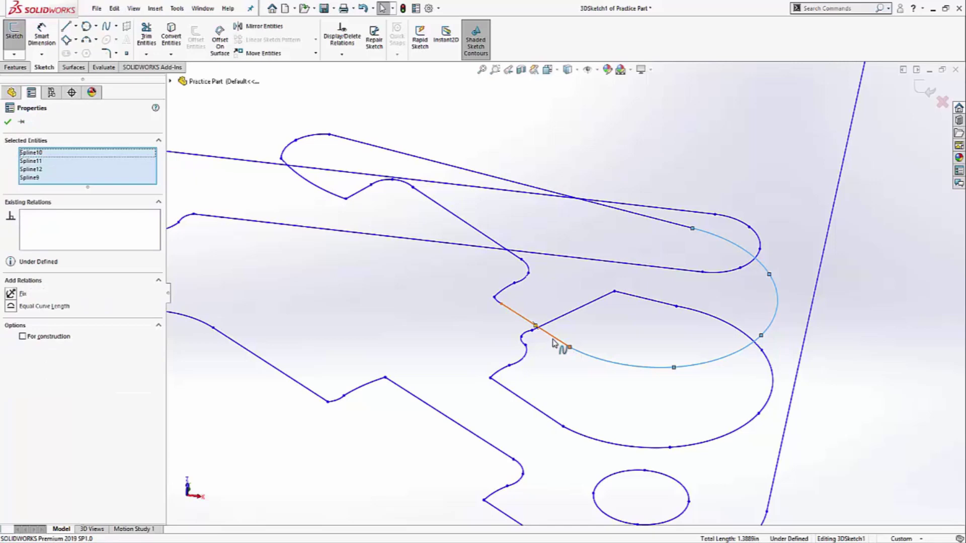
left_click(498, 303, "ctrl")
left_click(500, 298, "ctrl")
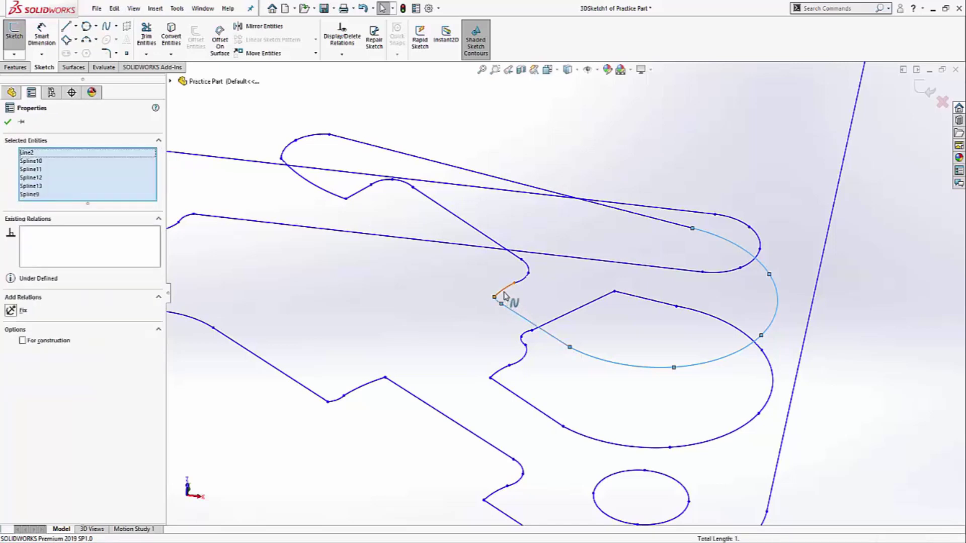
left_click(513, 285, "ctrl")
left_click(527, 270, "ctrl")
left_click(527, 269, "ctrl")
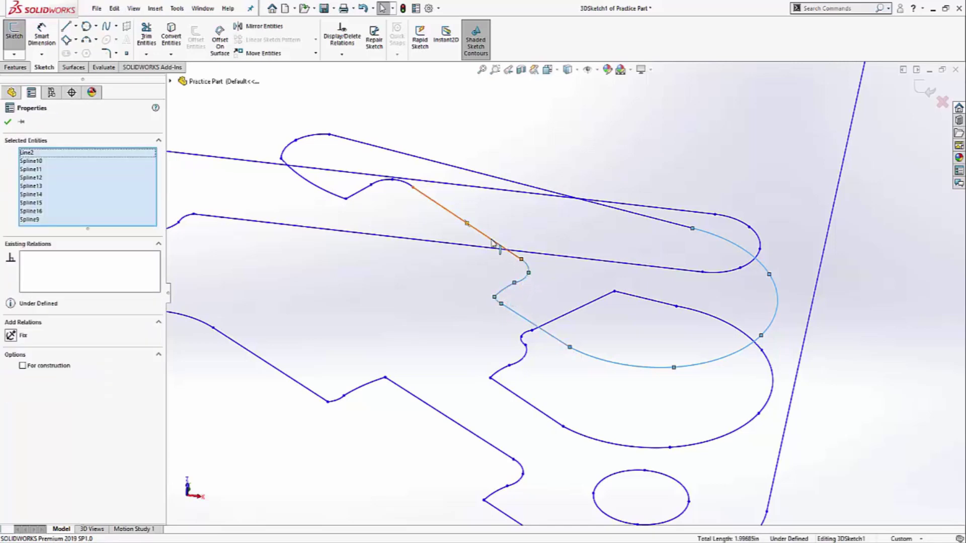
left_click(496, 243, "ctrl")
left_click(408, 185, "ctrl")
left_click(382, 185, "ctrl")
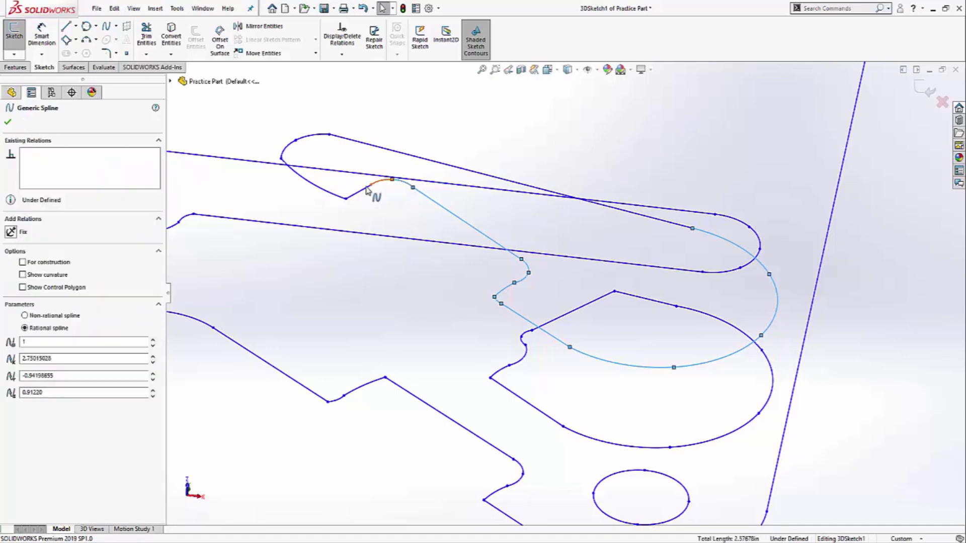
left_click(359, 192, "ctrl")
left_click(332, 198, "ctrl")
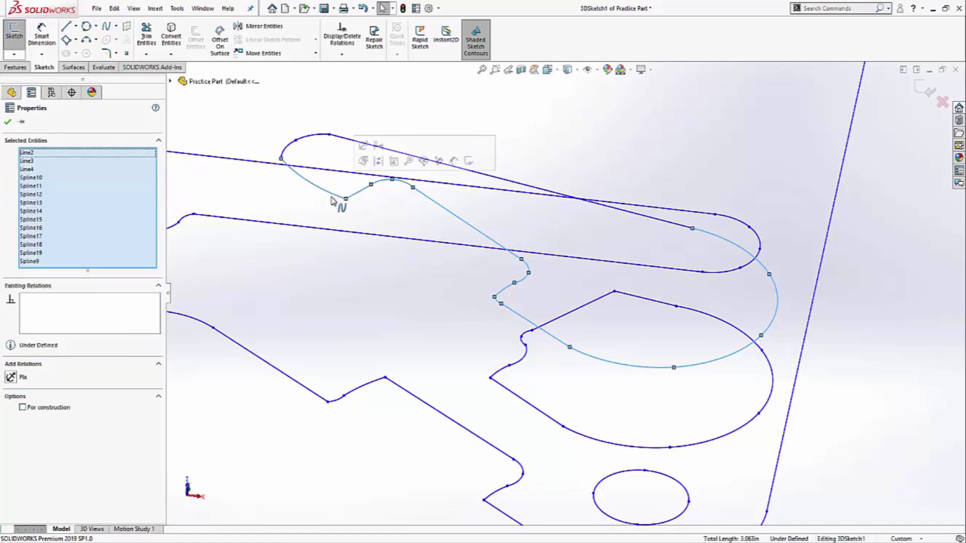
key("Delete")
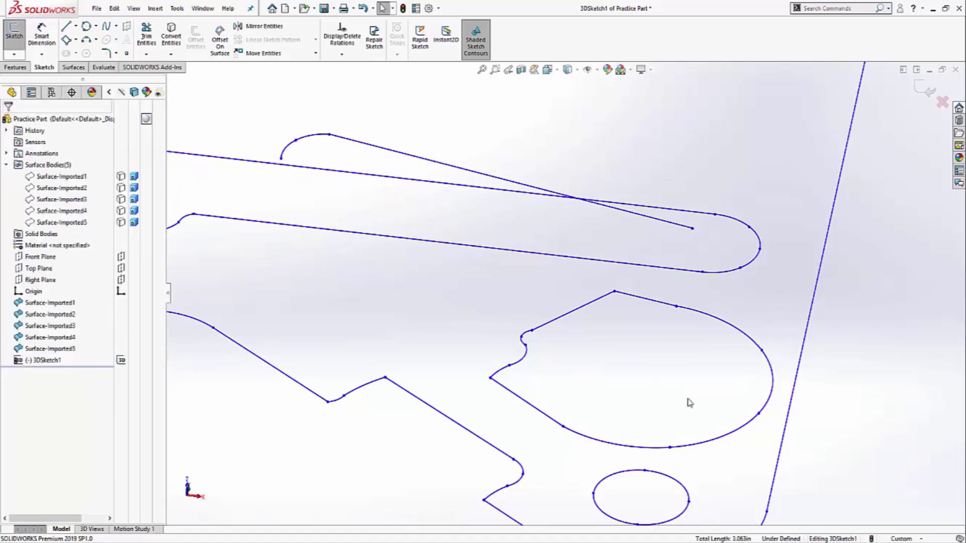
- Delete the splines and lines of the remaining rounded loop above the small corner hole, and exit the 3D sketch
scroll(731, 443, "down", 2)
scroll(731, 442, "down", 2)
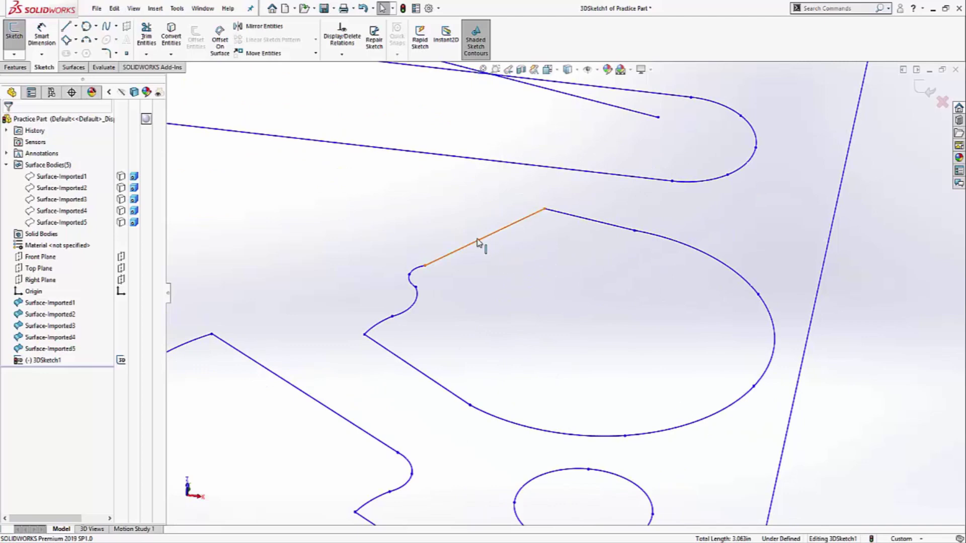
left_click(623, 229)
left_click(696, 253, "ctrl")
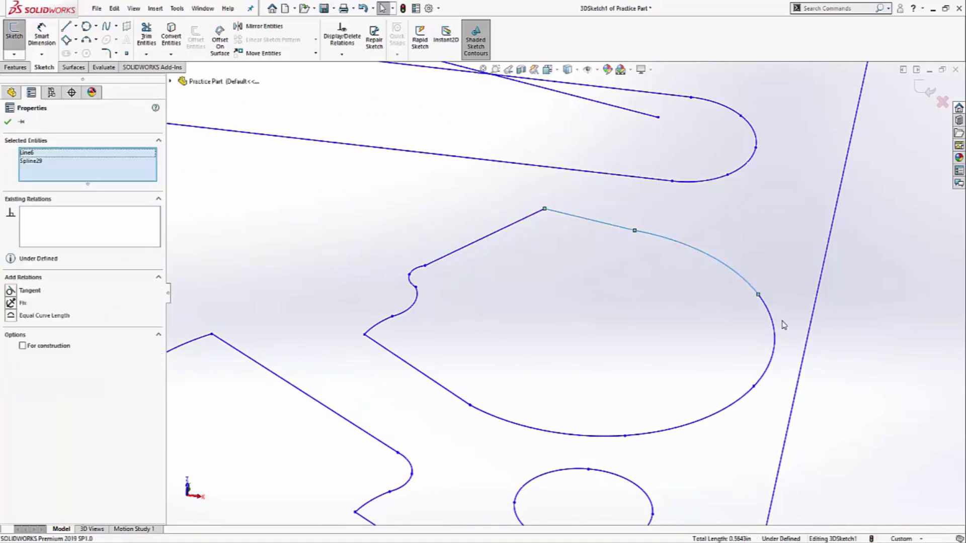
left_click(772, 355, "ctrl")
left_click(716, 419, "ctrl")
left_click(527, 431, "ctrl")
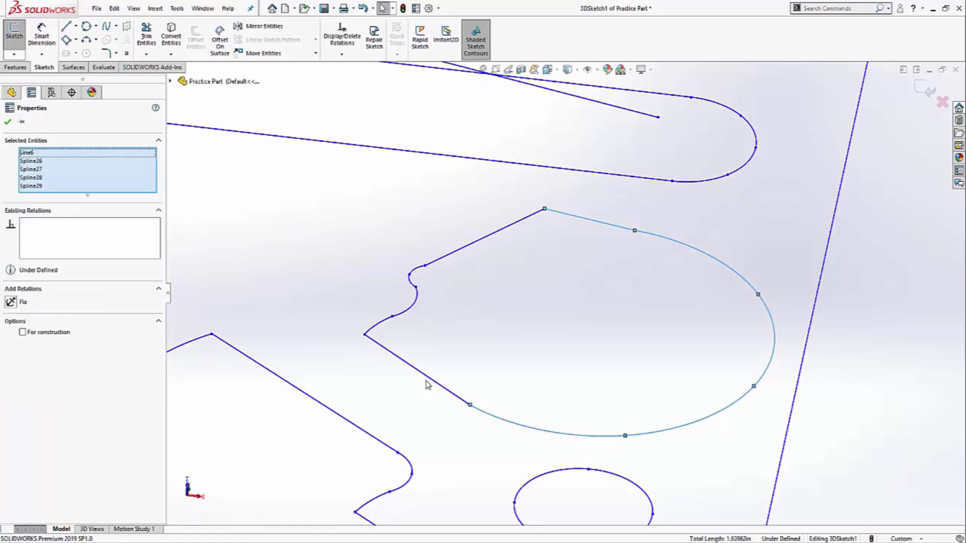
left_click(427, 380, "ctrl")
left_click(406, 313, "ctrl")
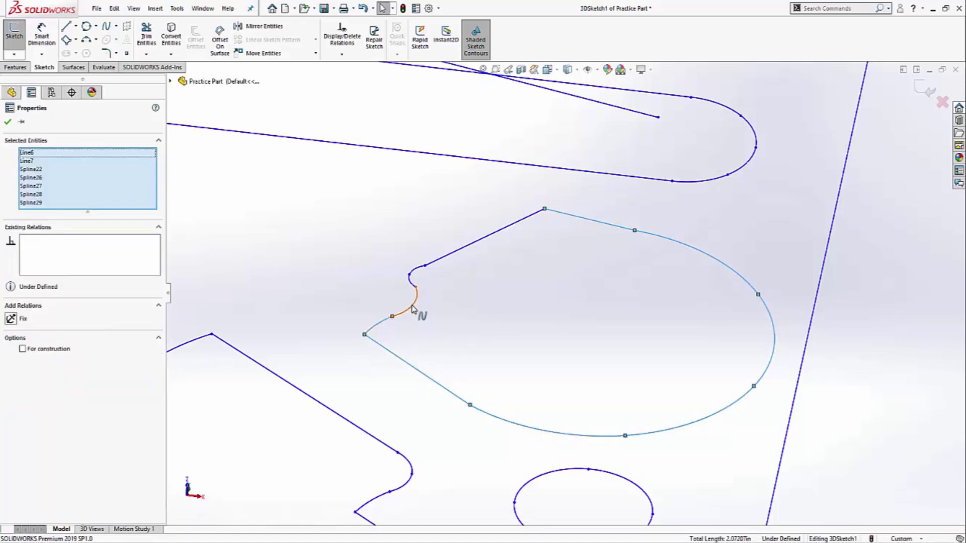
left_click(412, 303, "ctrl")
left_click(415, 272, "ctrl")
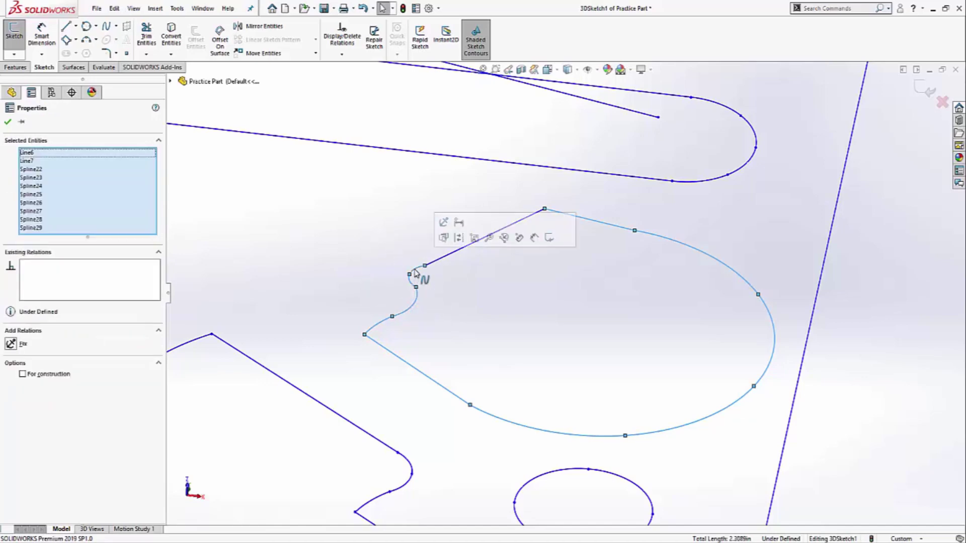
key("Escape")
key("ctrl+7")
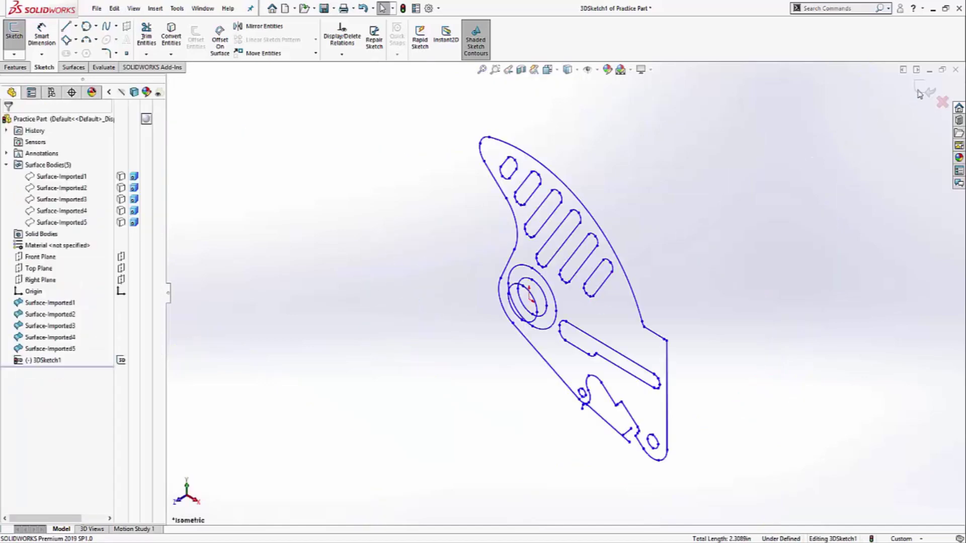
left_click(925, 90)
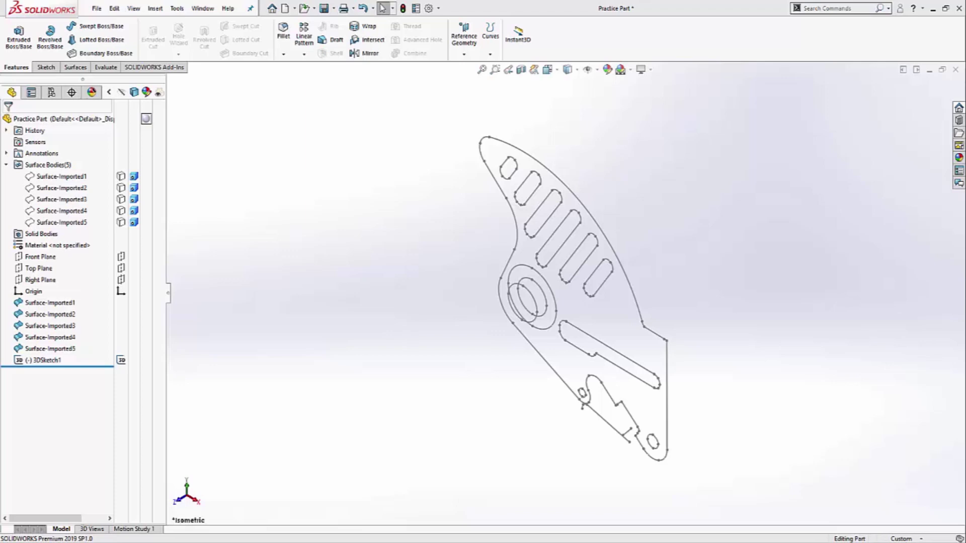
- Start a sketch on the Front Plane and trace the lower outline from the notch line through the arcs to the hub with lines and tangent arcs
left_click(38, 257)
right_click(38, 257)
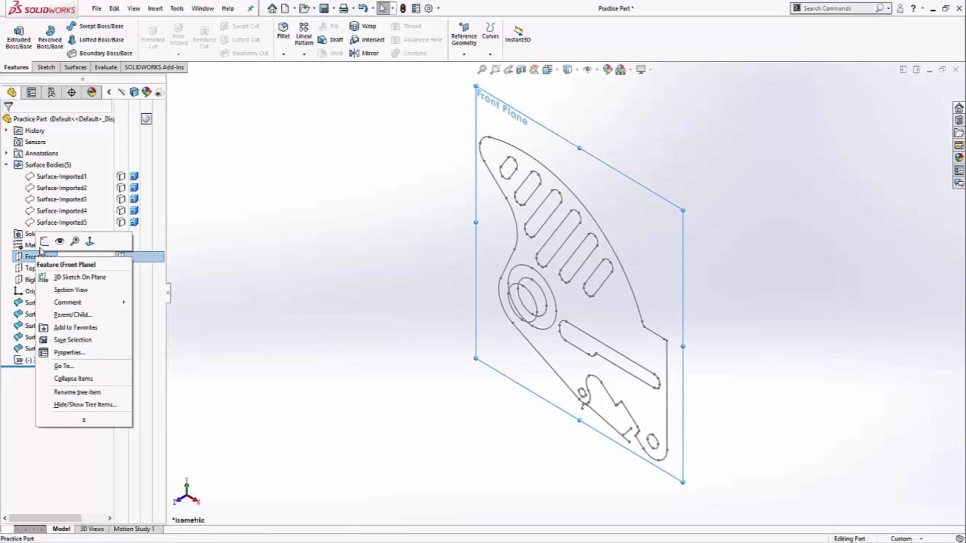
left_click(43, 246)
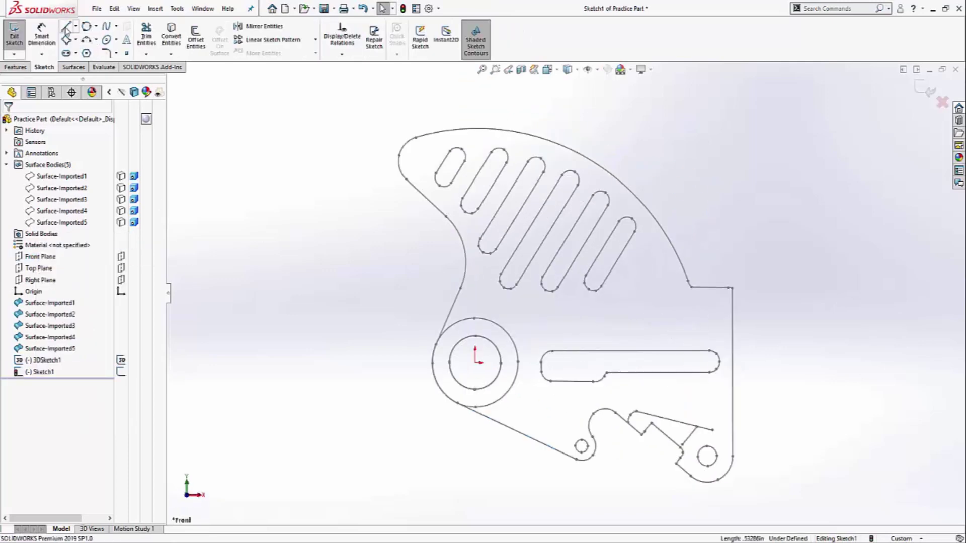
left_click(66, 29)
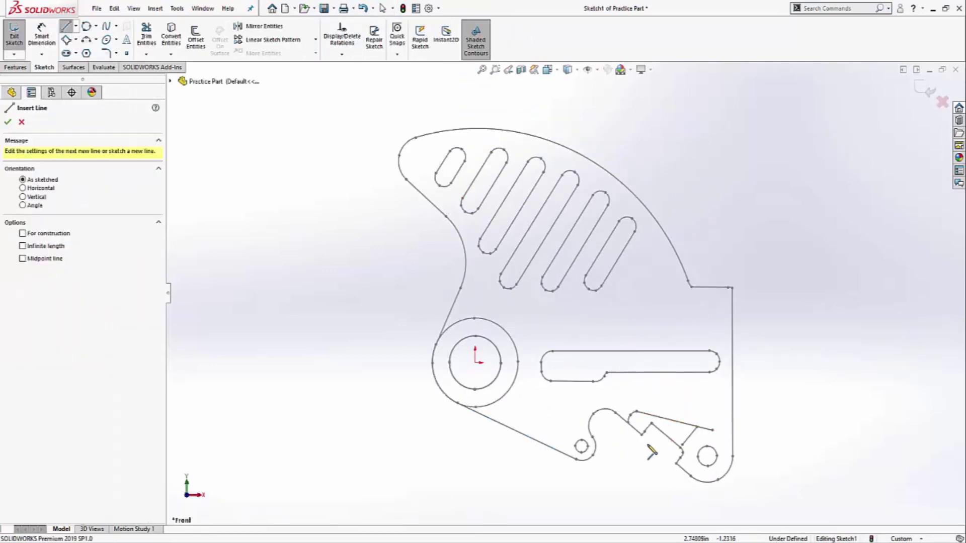
left_click(641, 435)
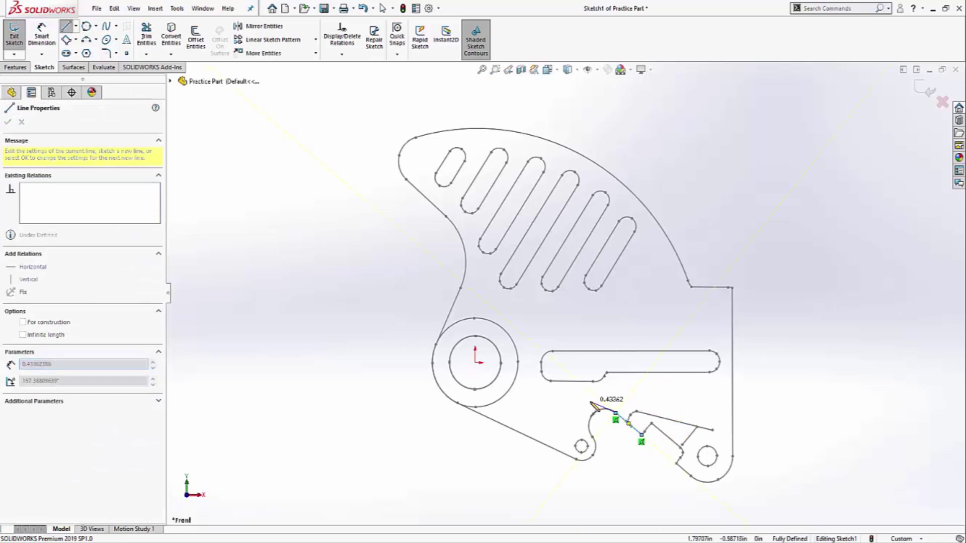
left_click(614, 416)
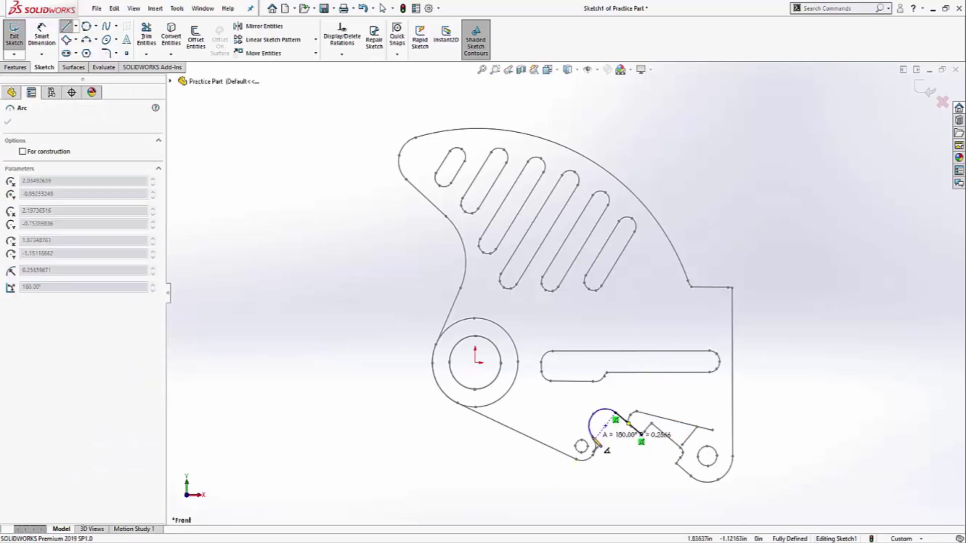
left_click(592, 442)
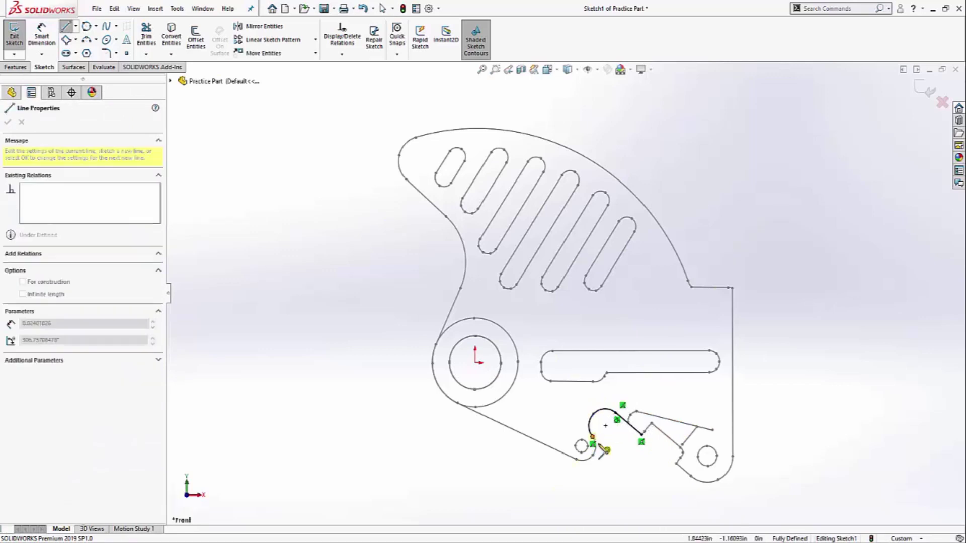
left_click(577, 459)
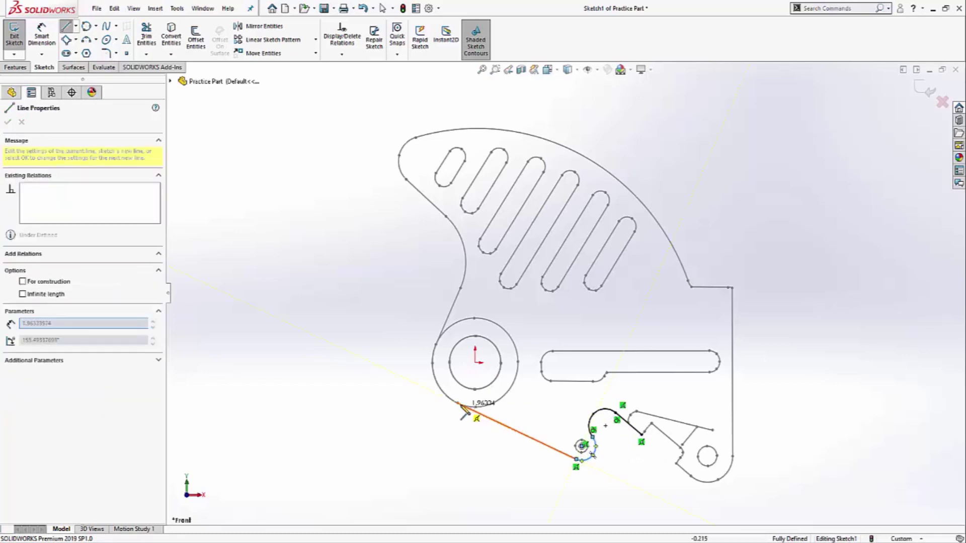
left_click(457, 403)
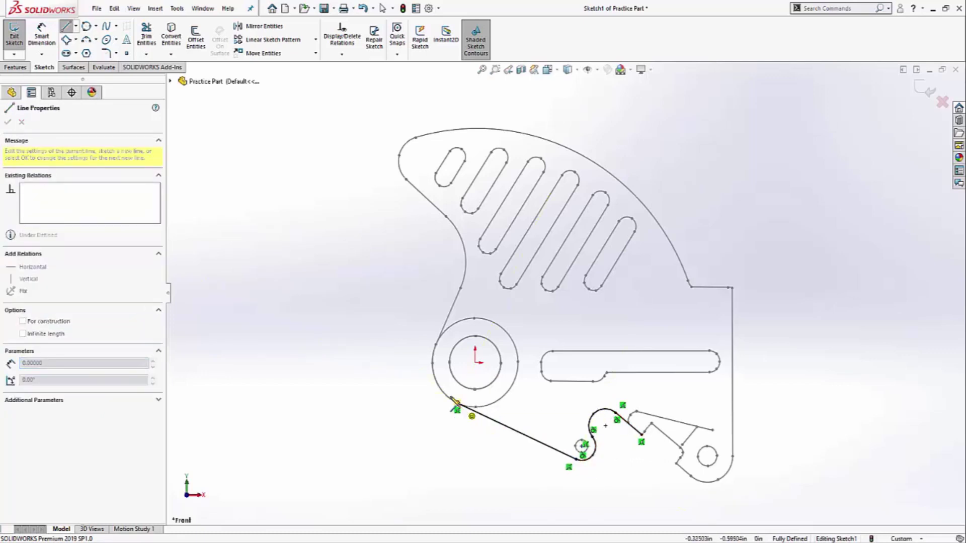
- Continue the outline around the hub, up the concave side, around the pointed tip and along the large curved edge
left_click(435, 344)
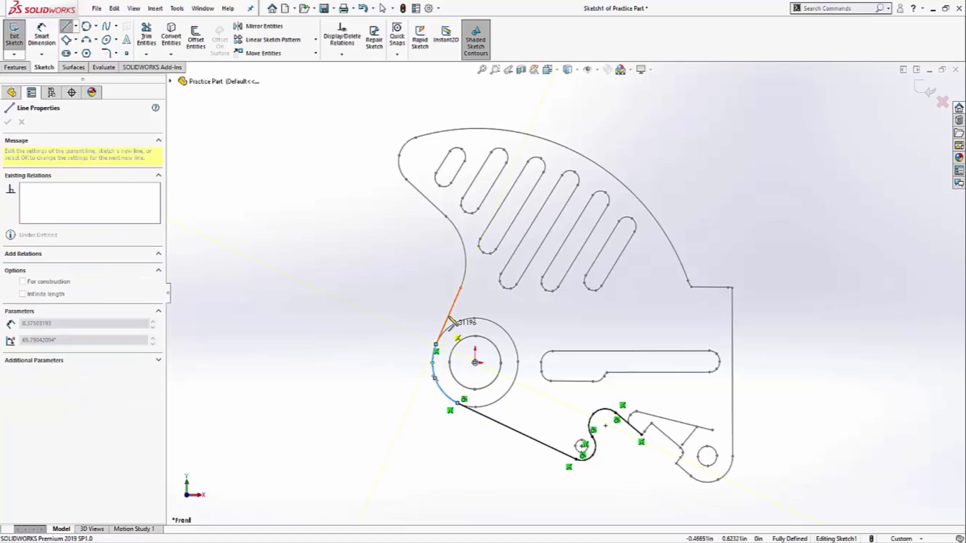
left_click(460, 287)
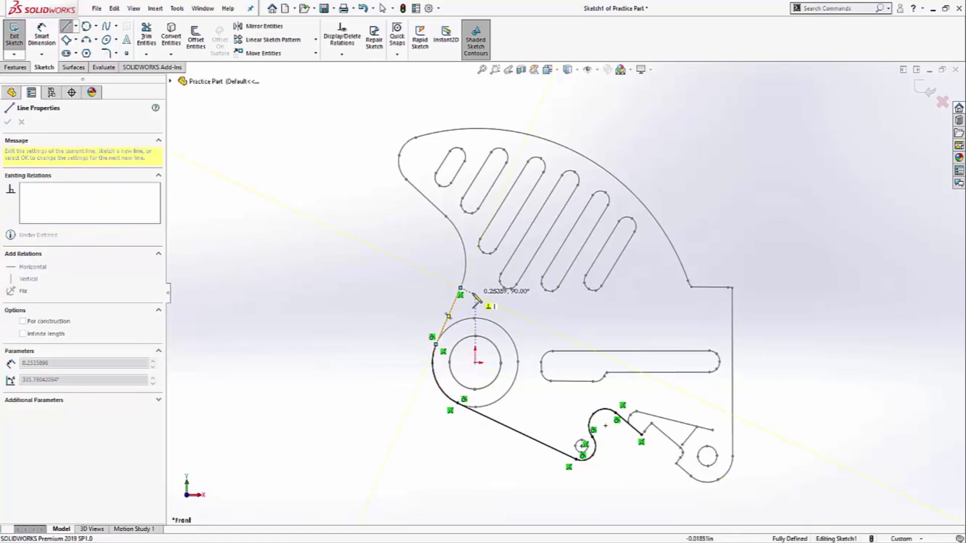
left_click(445, 216)
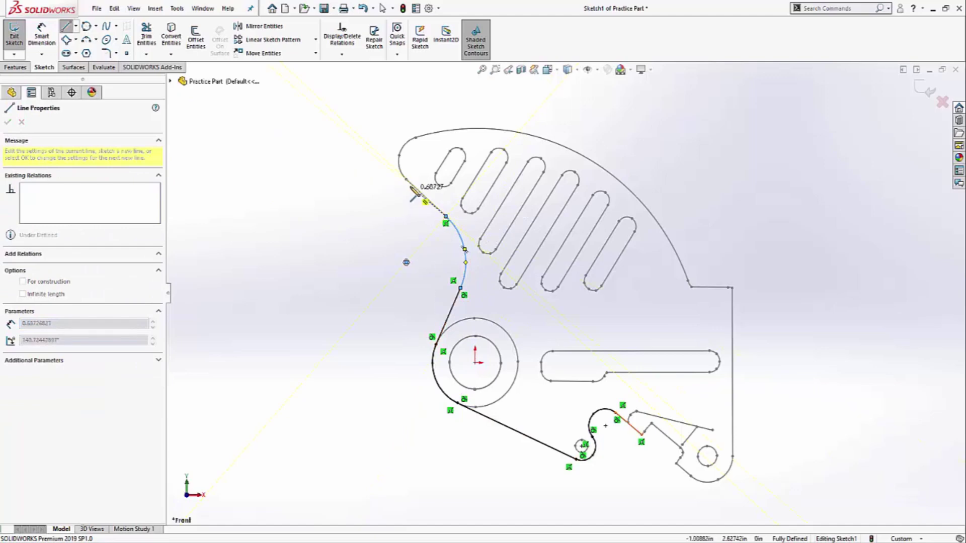
left_click(406, 179)
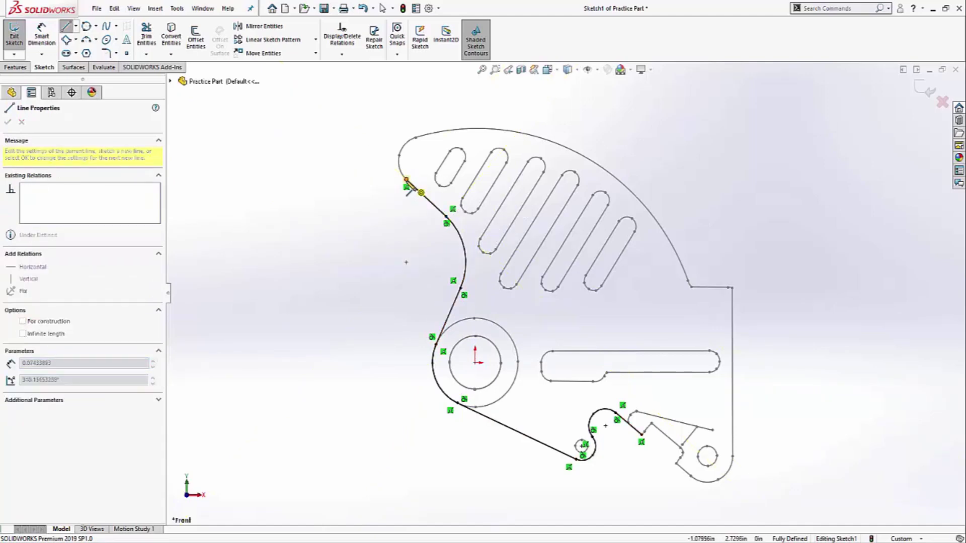
left_click(415, 138)
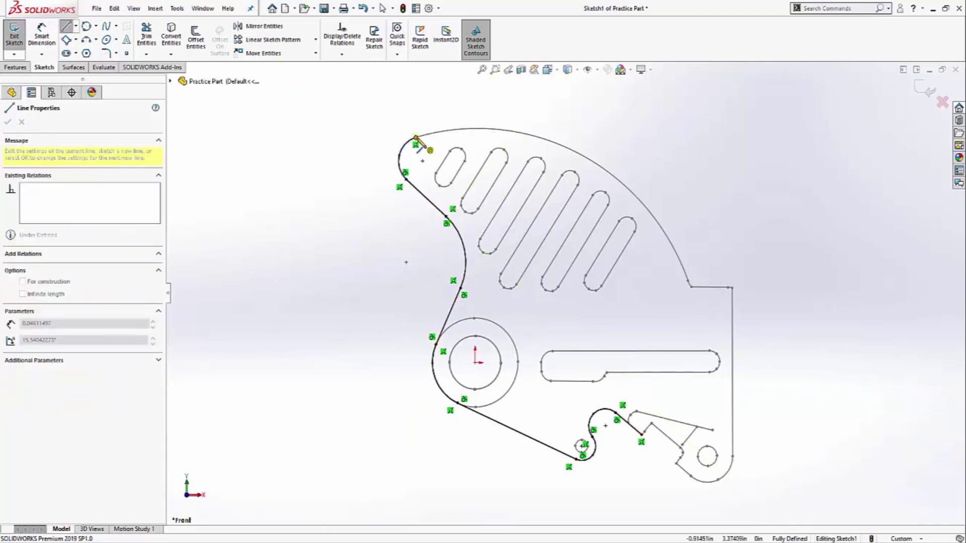
left_click(691, 287)
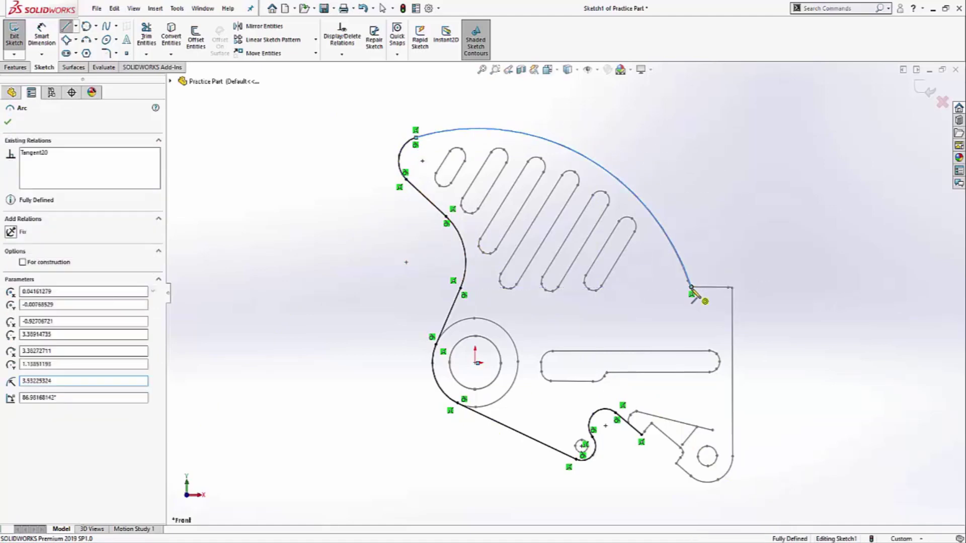
- Trace the short ledge, the long vertical edge, the rounded corner and the short line to the notch, ending the line chain
left_click(732, 287)
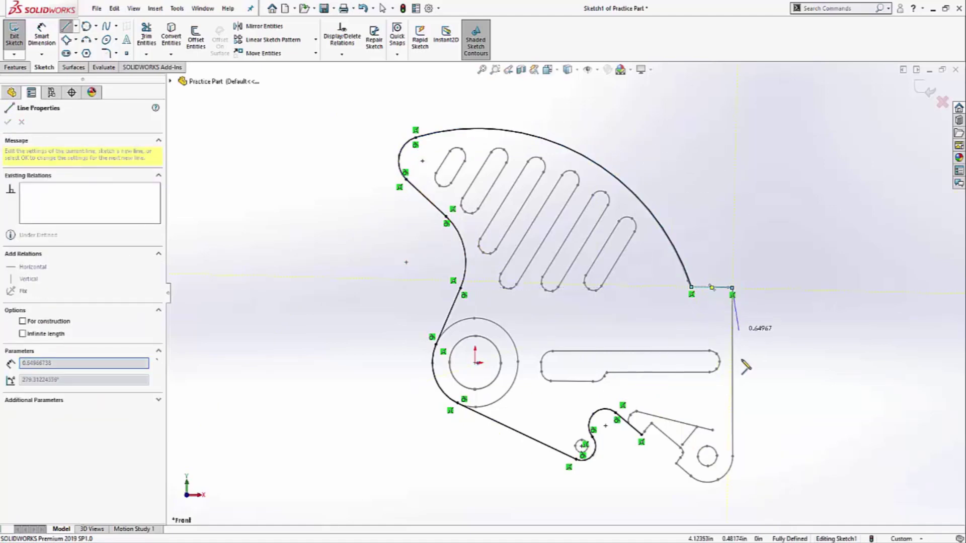
left_click(733, 458)
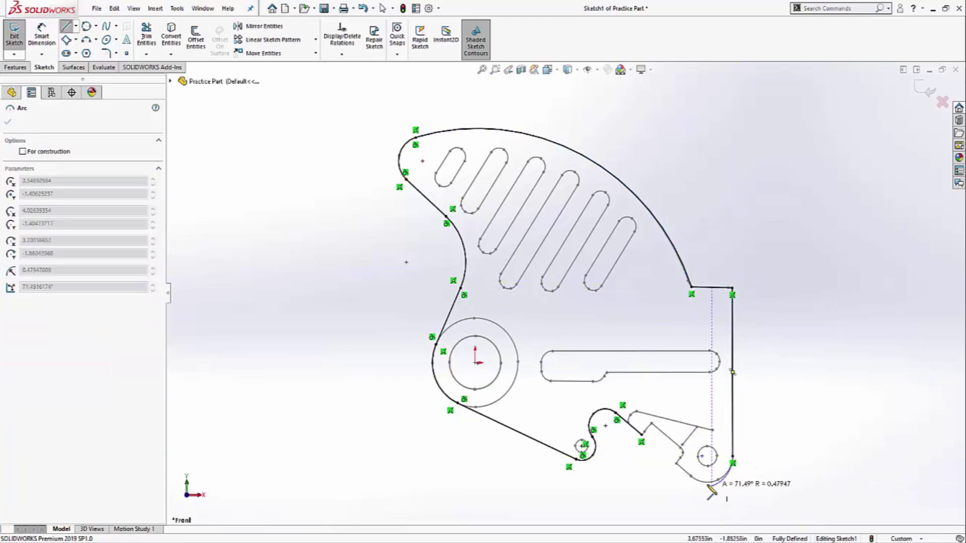
left_click(692, 478)
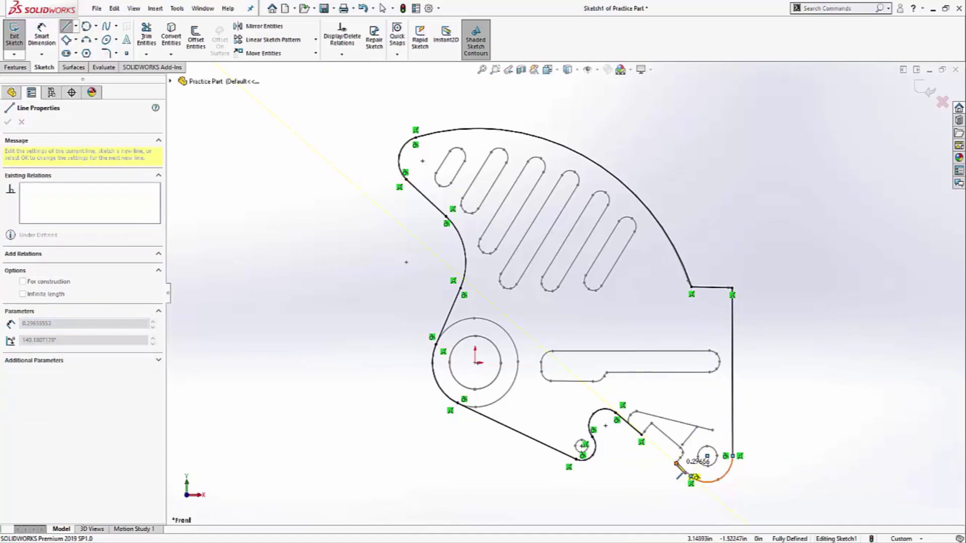
double_click(687, 477)
- Close the outline by tracing the stepped notch lines, its small arc and the short closing line
scroll(687, 477, "up", 5)
left_click(476, 280)
left_click(522, 231)
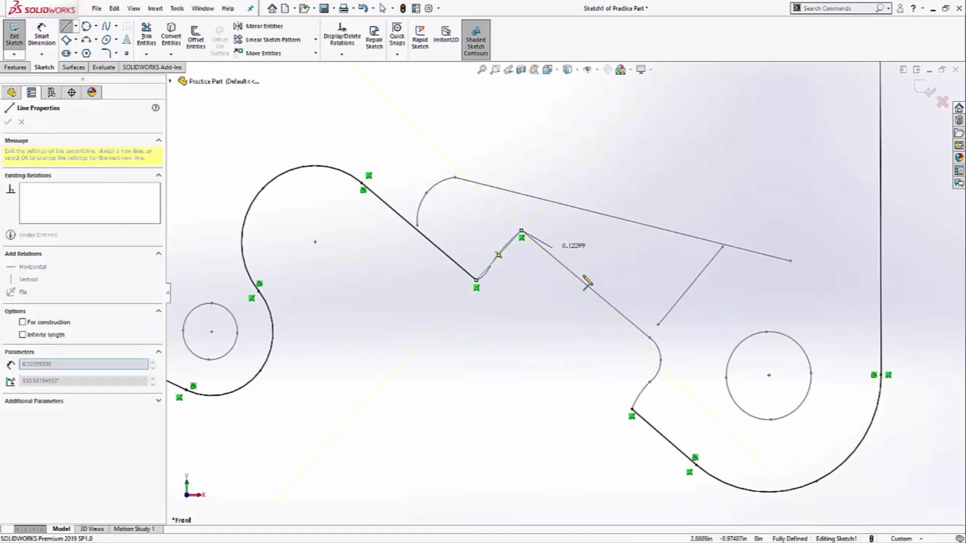
left_click(649, 338)
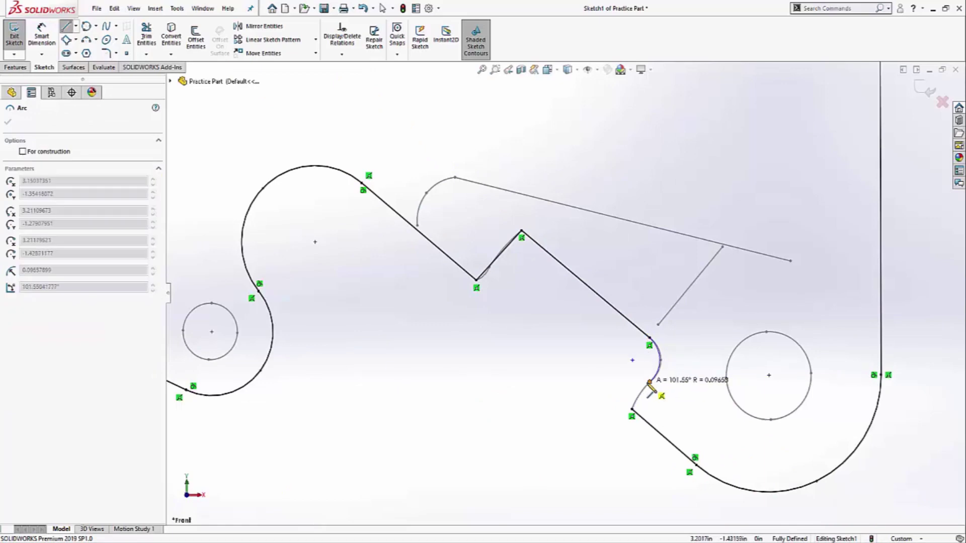
left_click(650, 383)
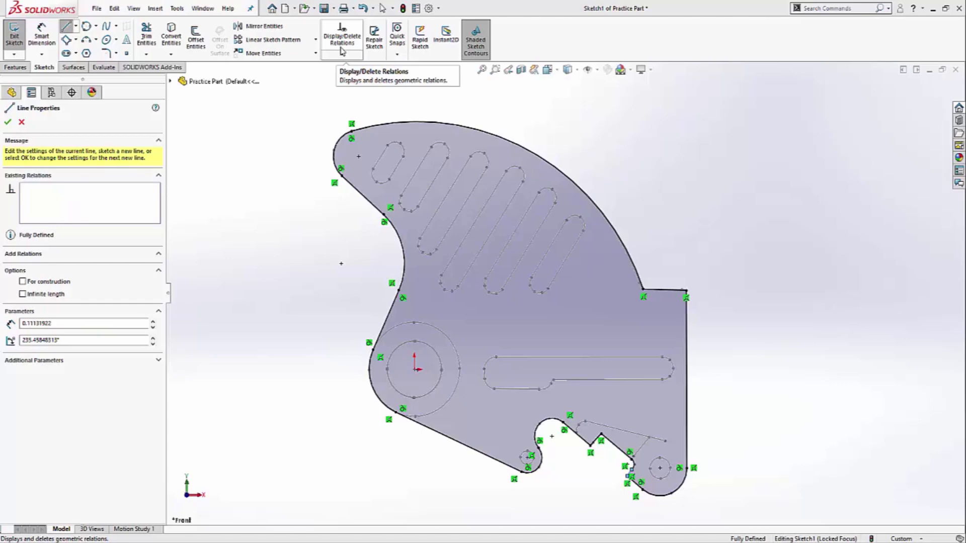
- Delete all External relations from the sketch
left_click(342, 51)
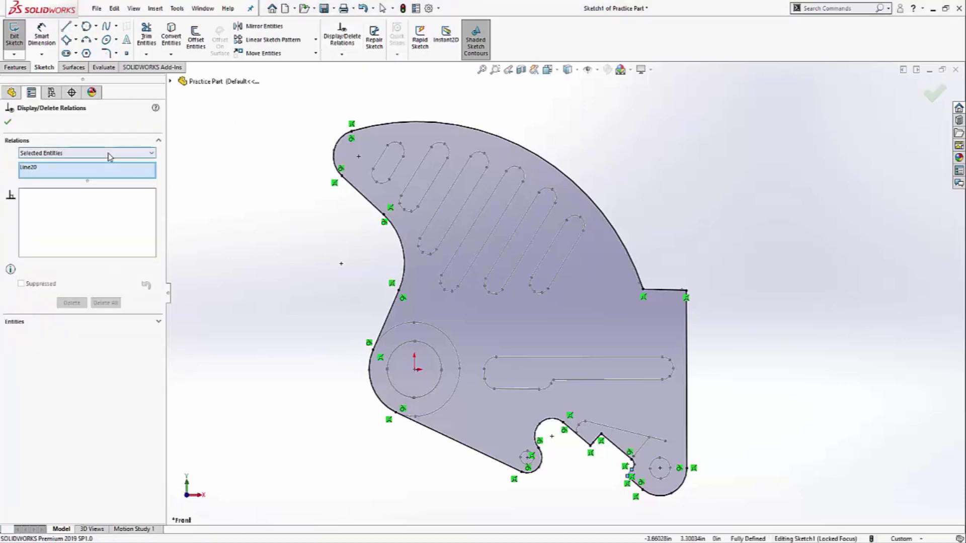
left_click(80, 153)
left_click(53, 183)
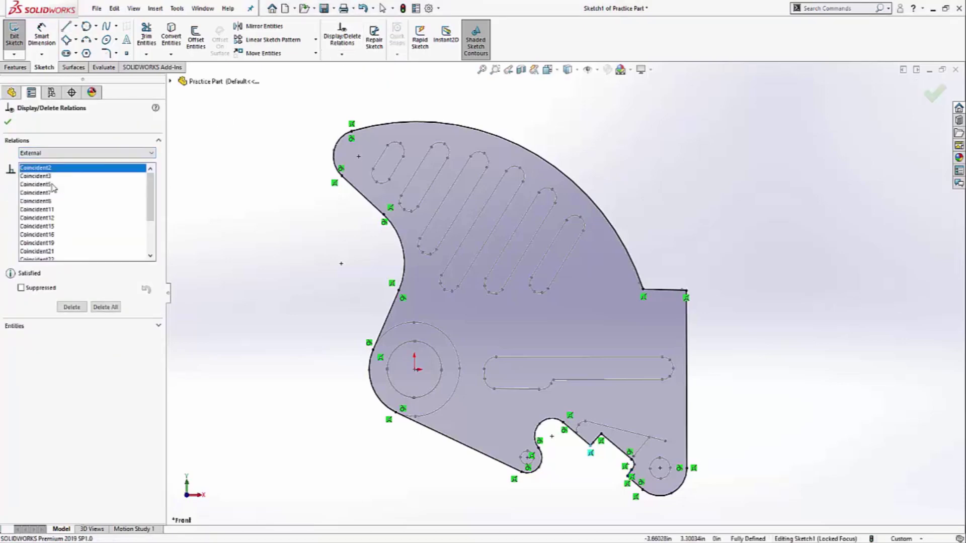
left_click(105, 306)
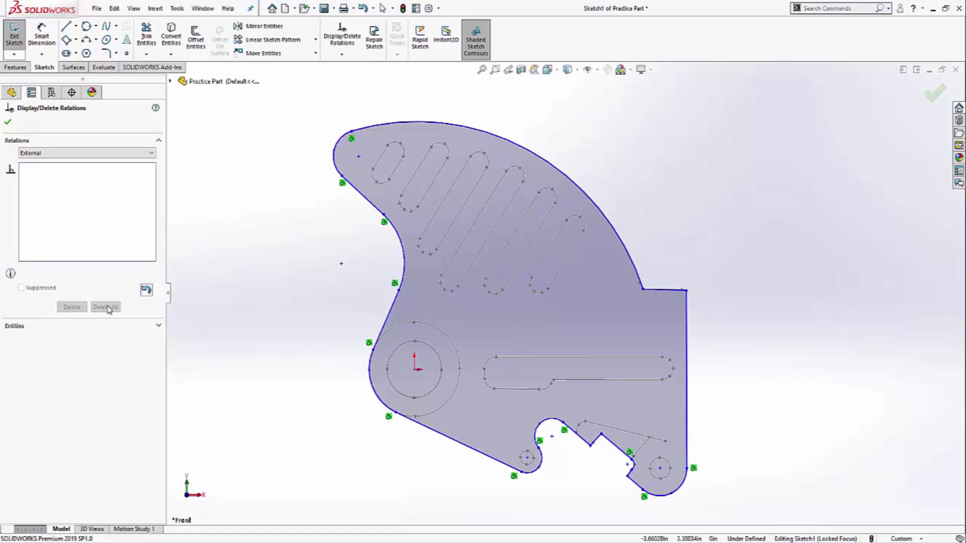
- Extrude the closed outline as a boss with the Up To Surface end condition, using Surface-Imported1
key("ctrl+7")
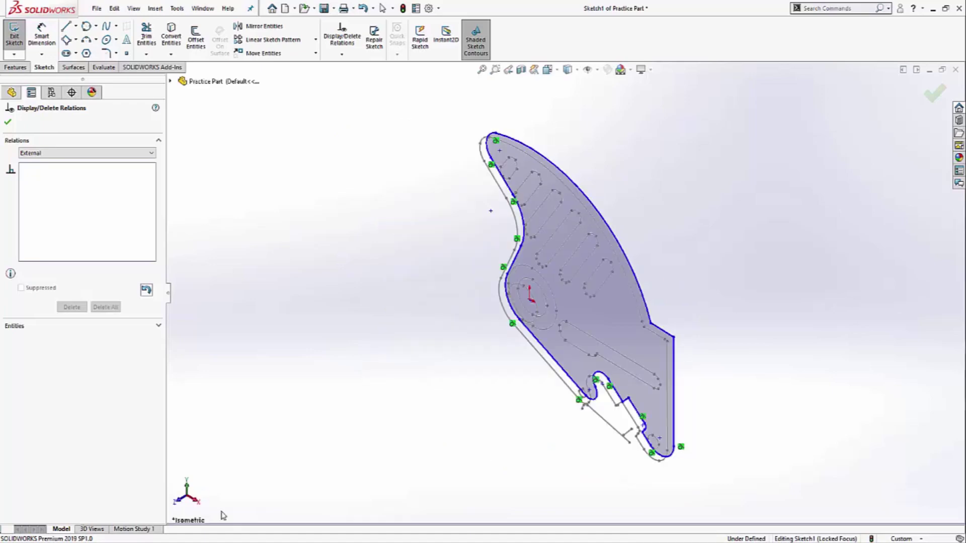
left_click(15, 67)
left_click(19, 38)
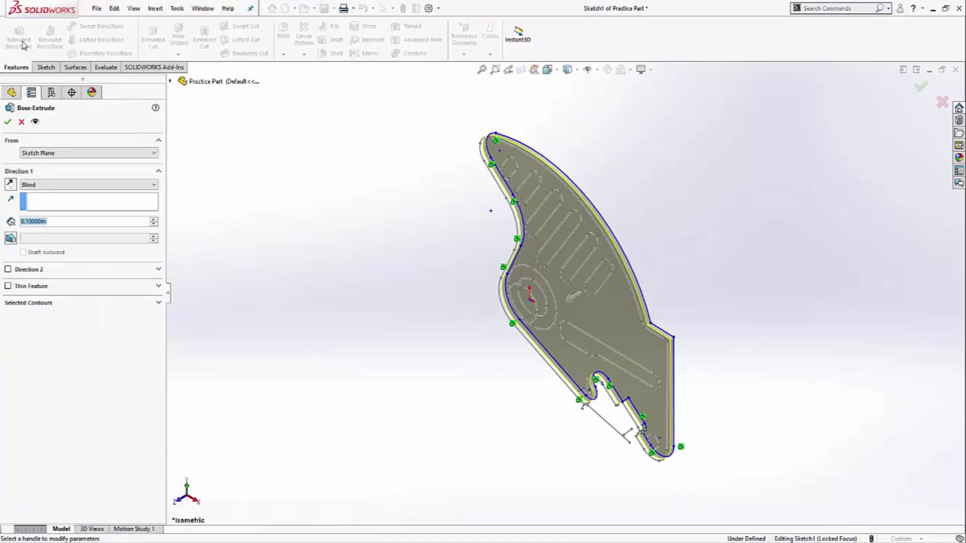
left_click(83, 185)
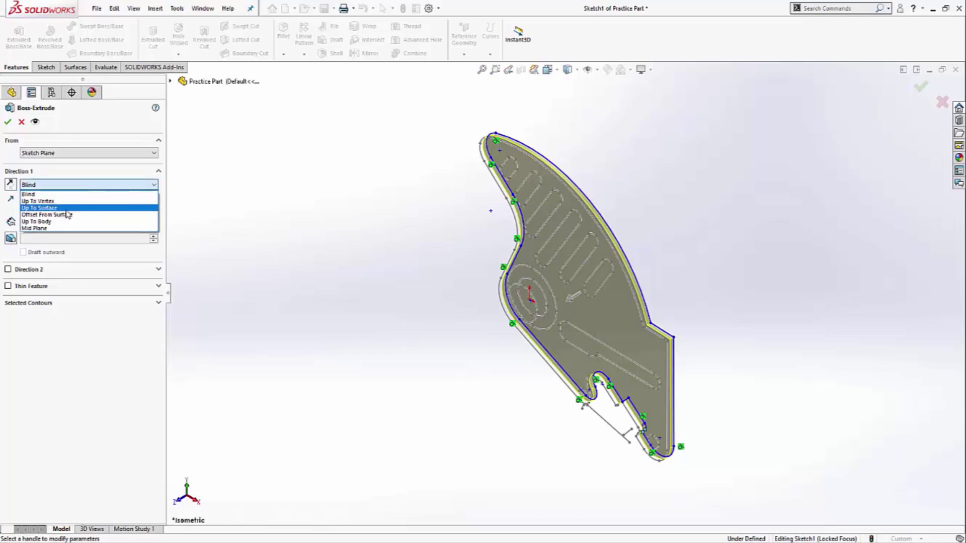
left_click(77, 206)
left_click(170, 81)
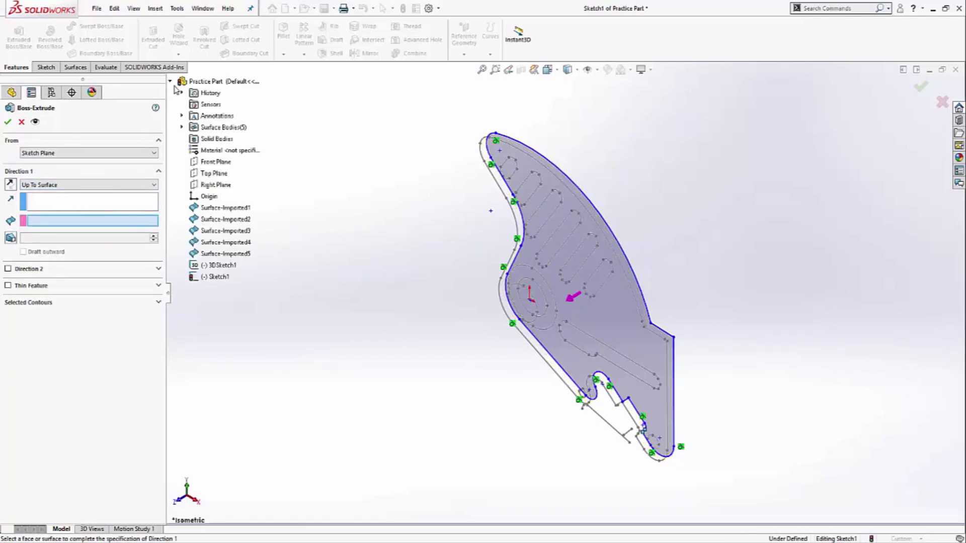
left_click(225, 207)
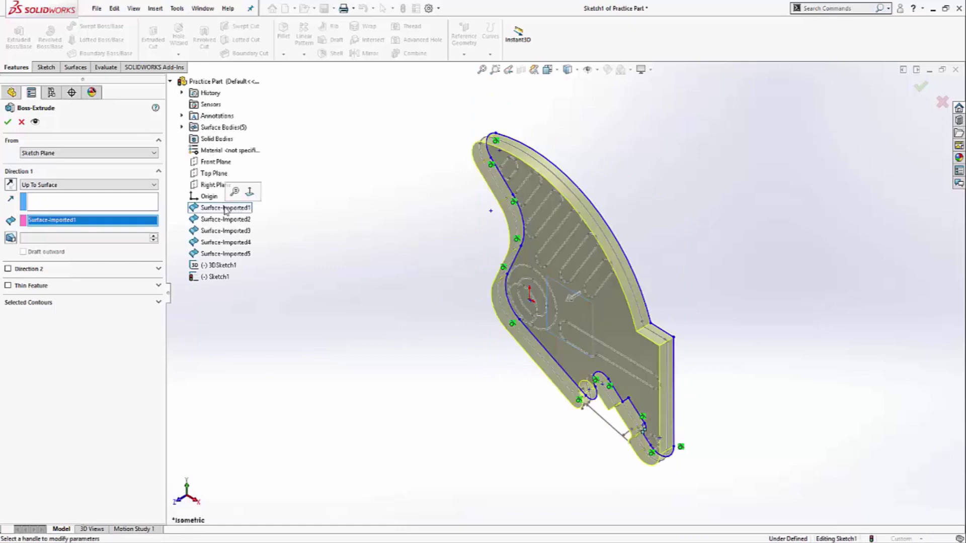
left_click(7, 122)
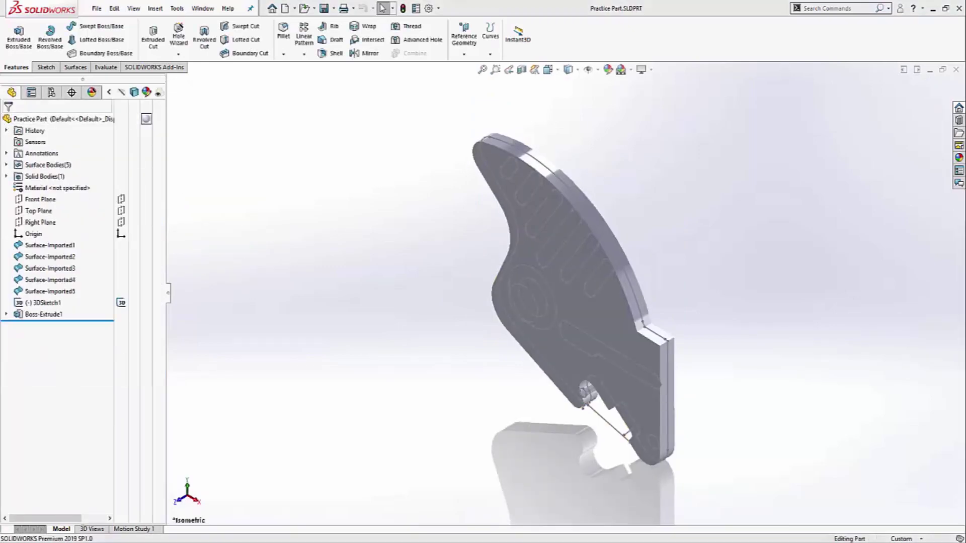
- Start a new sketch on the large front face of the extruded body
left_click(643, 403)
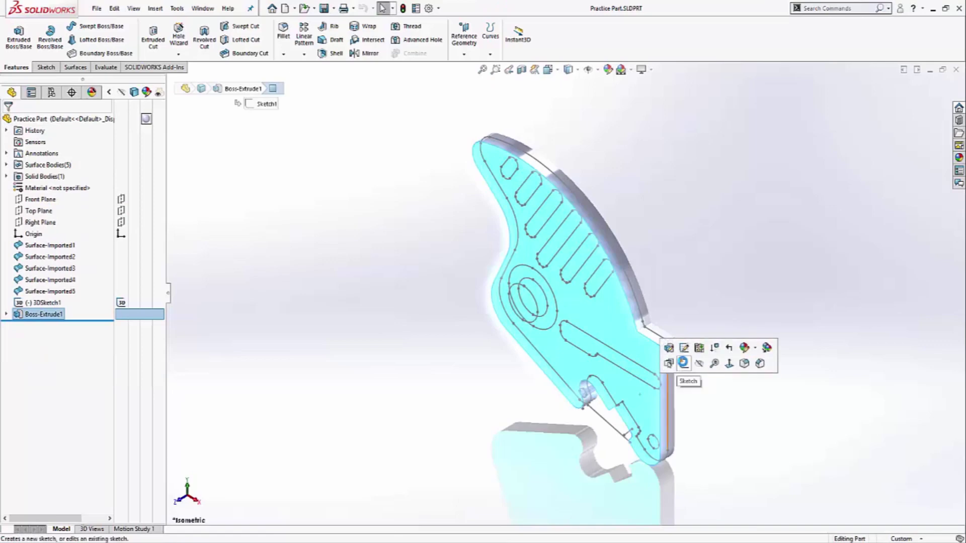
left_click(681, 362)
left_click(691, 377)
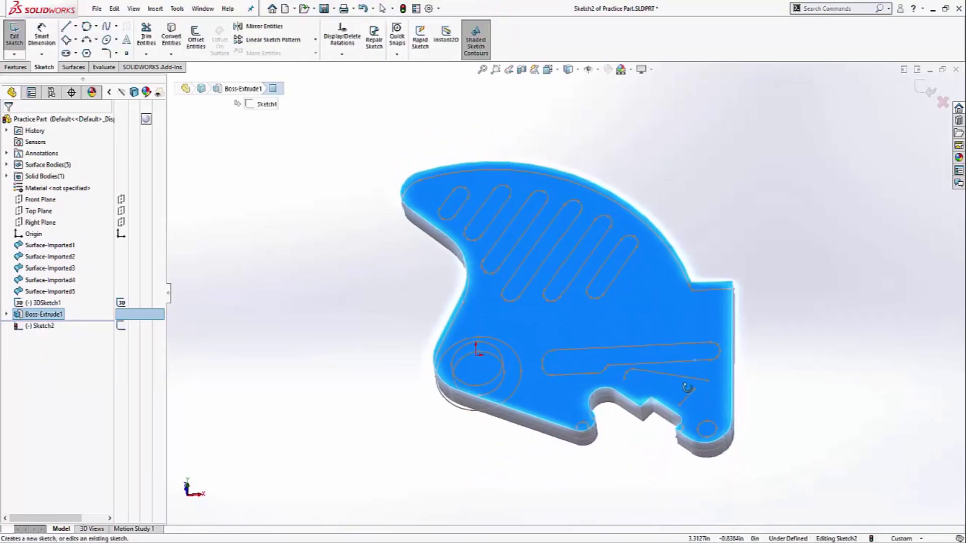
- Convert the stepped notch edges, the small notch arc and the adjoining rounded corner edge into sketch entities
scroll(690, 430, "down", 5)
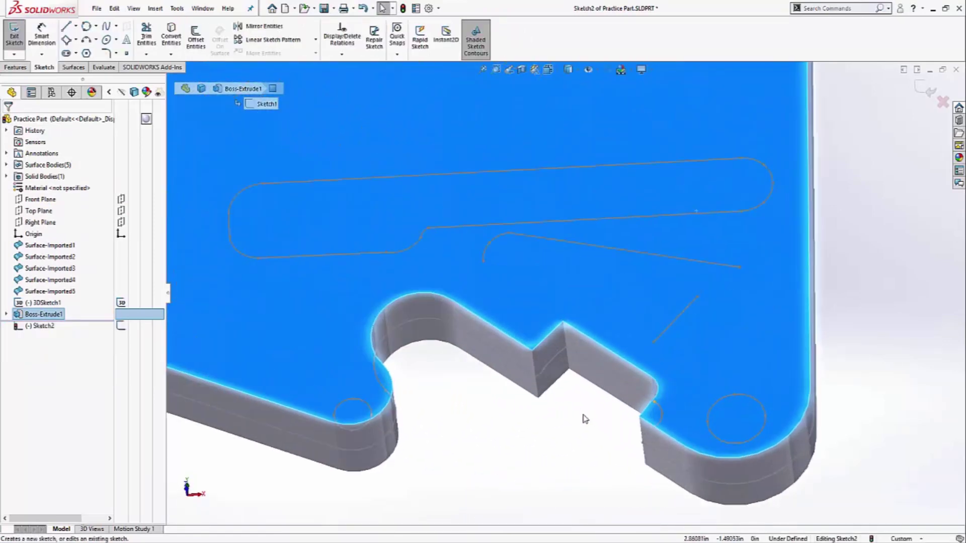
left_click(584, 419)
left_click(525, 348)
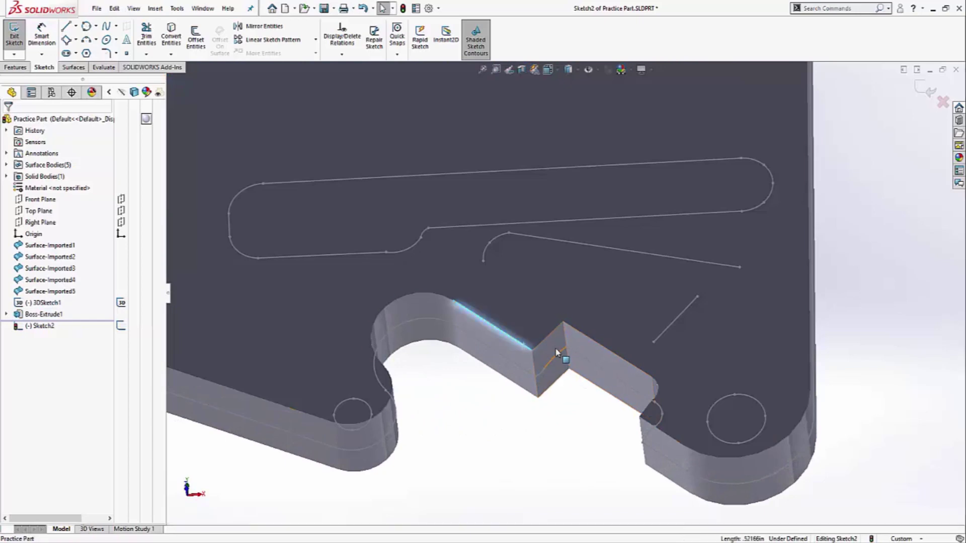
left_click(549, 337)
left_click(589, 340)
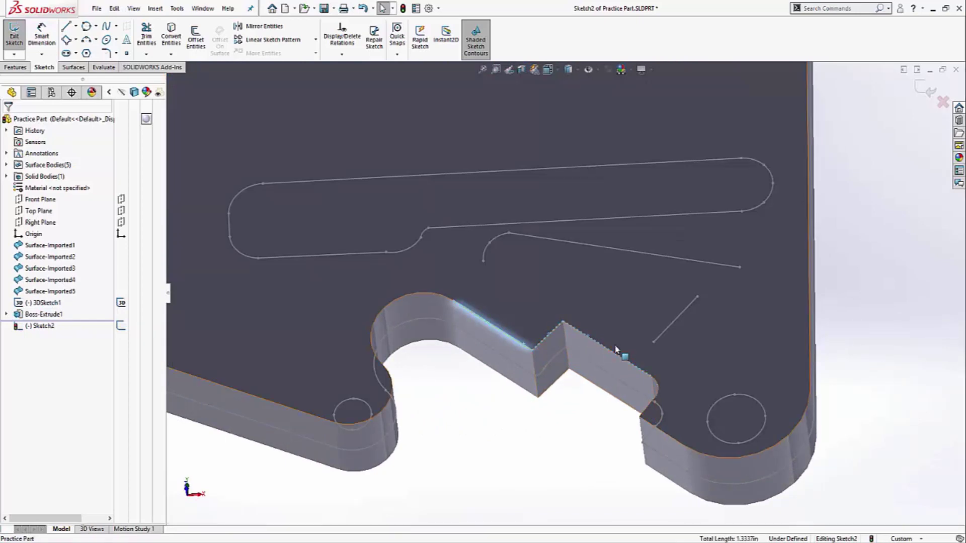
left_click(645, 414)
left_click(661, 431)
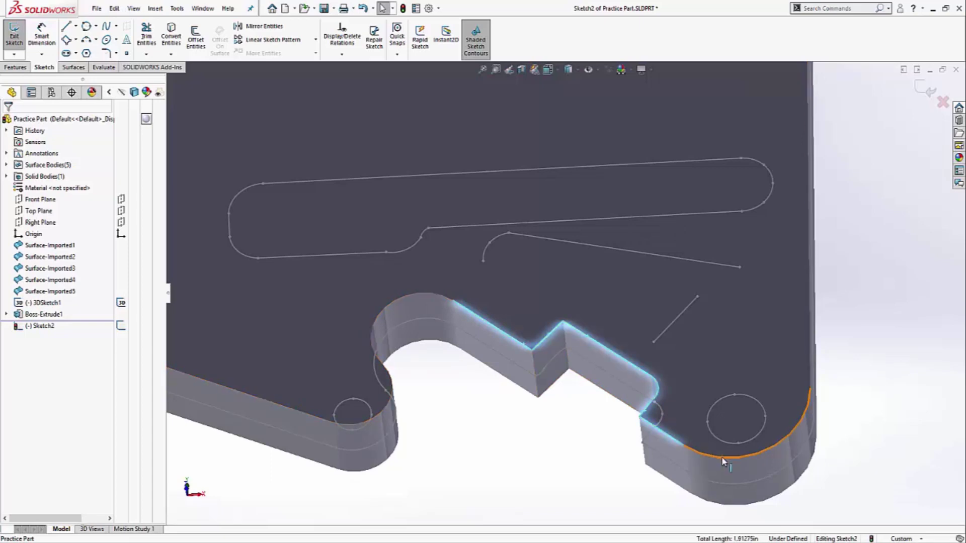
left_click(723, 459)
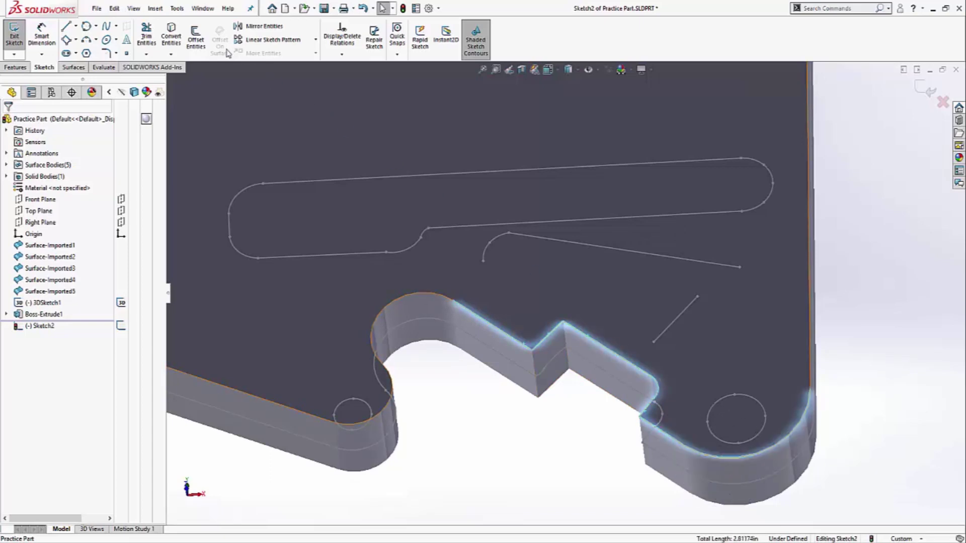
left_click(172, 36)
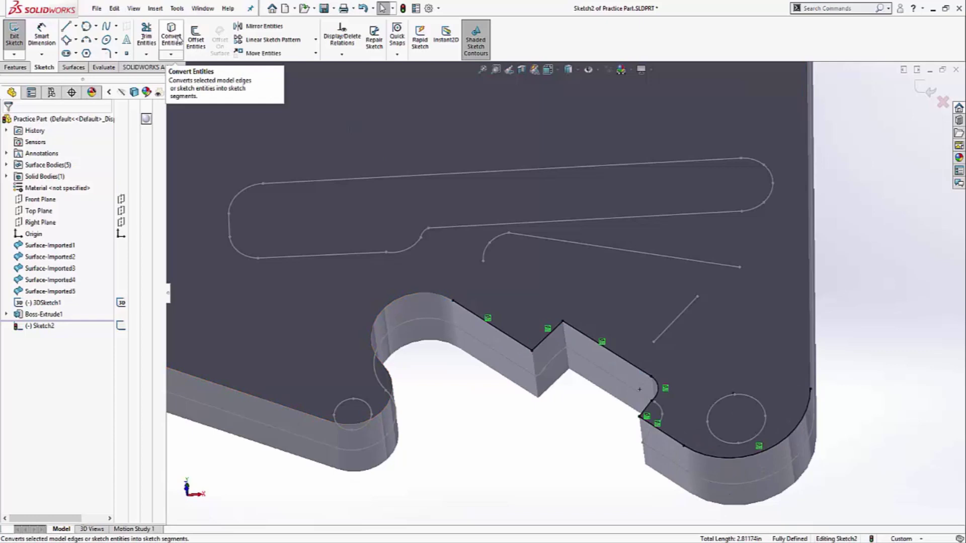
- Fit the whole part in view and hide the extruded solid body so only the curves show
key("f")
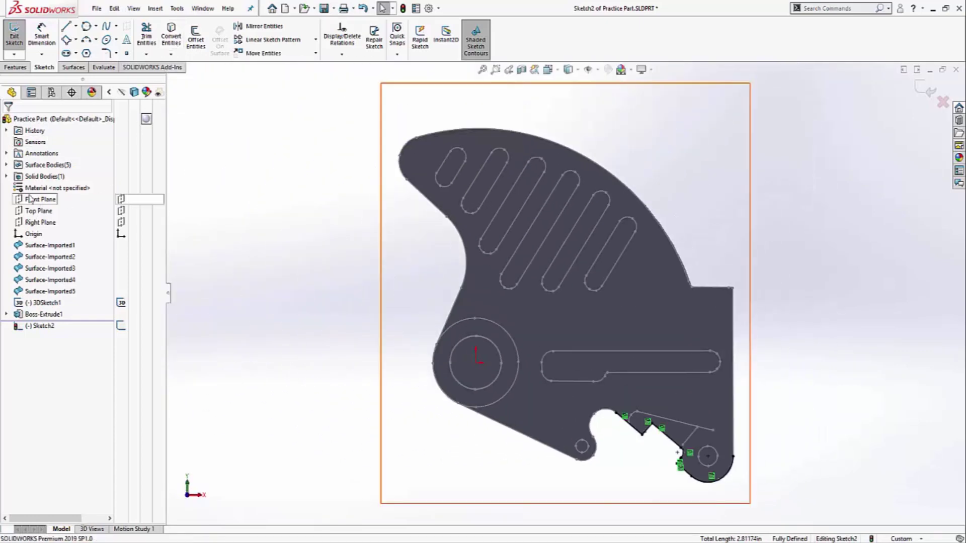
left_click(6, 176)
left_click(121, 188)
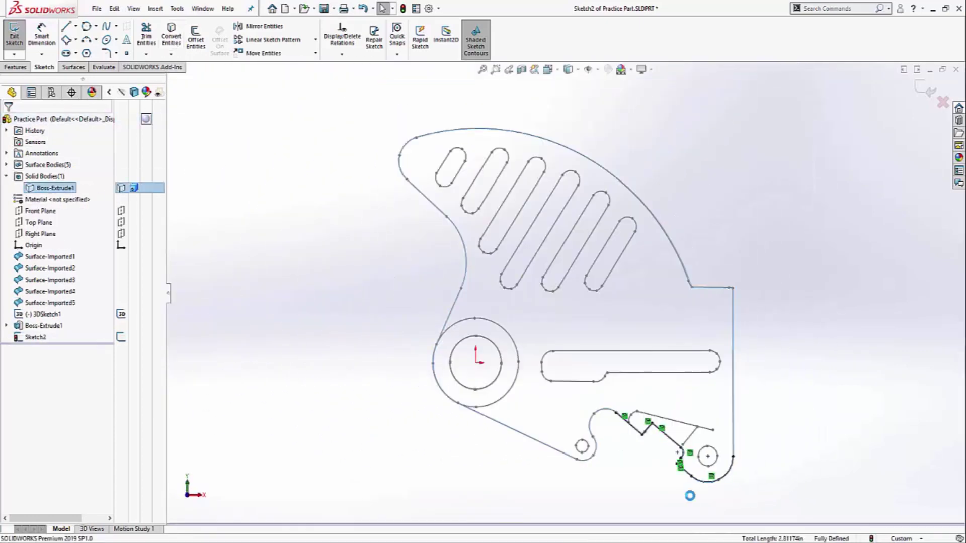
- Trace the long slanted scan curve above the notch with a line between its two endpoints
scroll(669, 397, "down", 5)
scroll(668, 397, "down", 2)
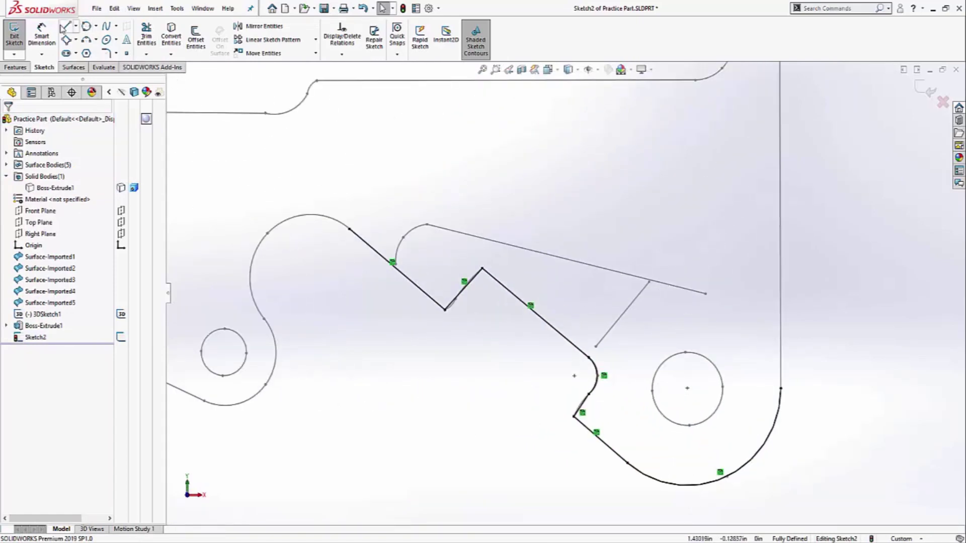
left_click(64, 26)
left_click(427, 224)
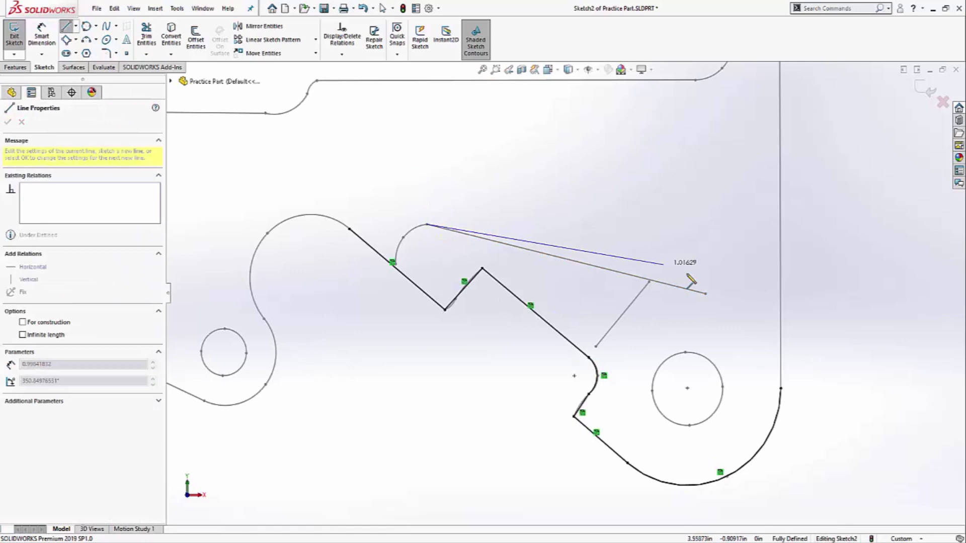
left_click(705, 293)
key("Escape")
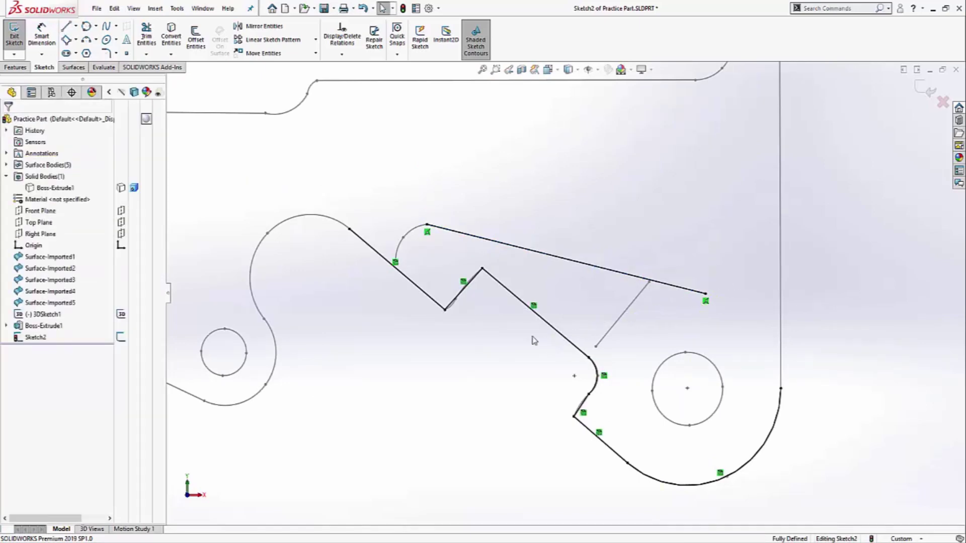
- Trace the small scan arc from the slanted line's upper end to the notch edge with a 3 Point Arc
left_click(88, 41)
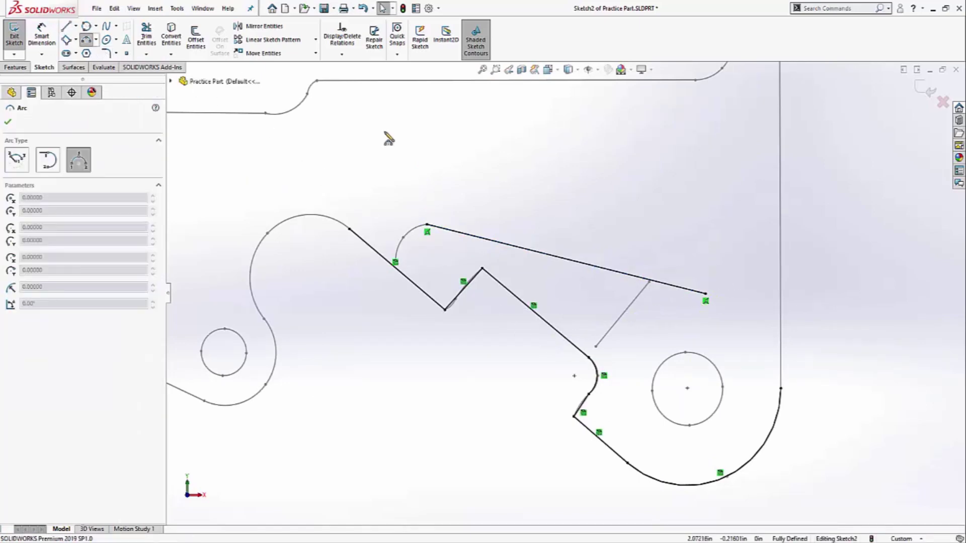
left_click(427, 225)
left_click(396, 262)
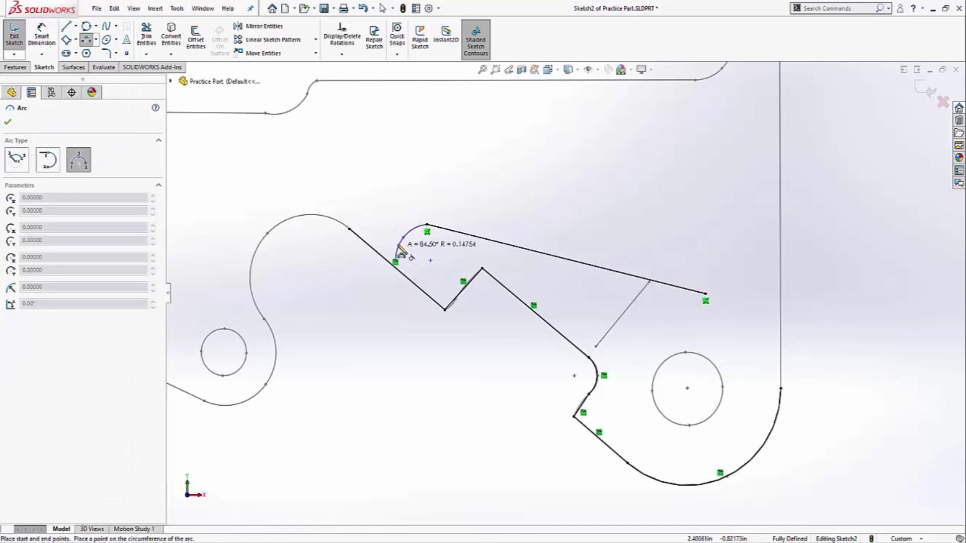
left_click(400, 247)
key("Escape")
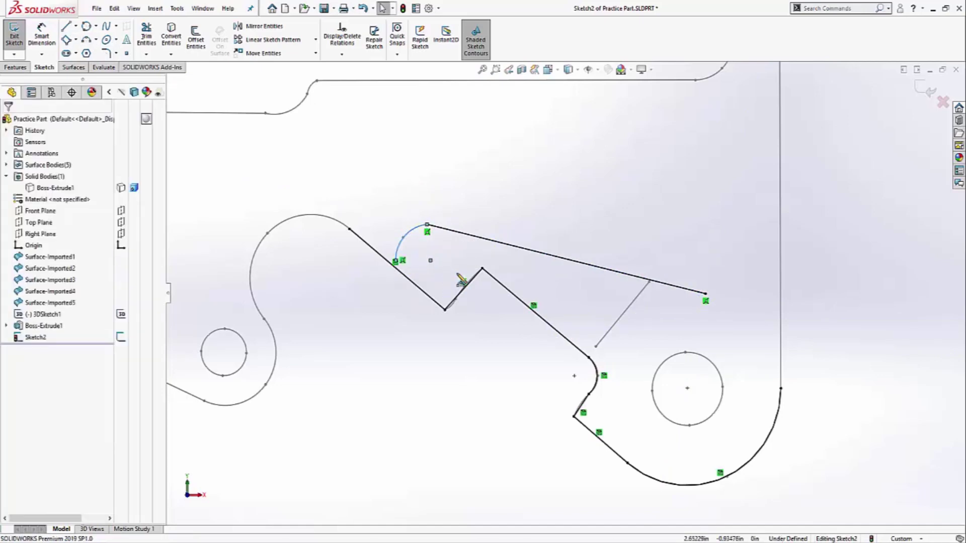
- Corner-trim the small arc to the notch edge and the slanted line to the large corner arc, closing the profile
left_click(147, 35)
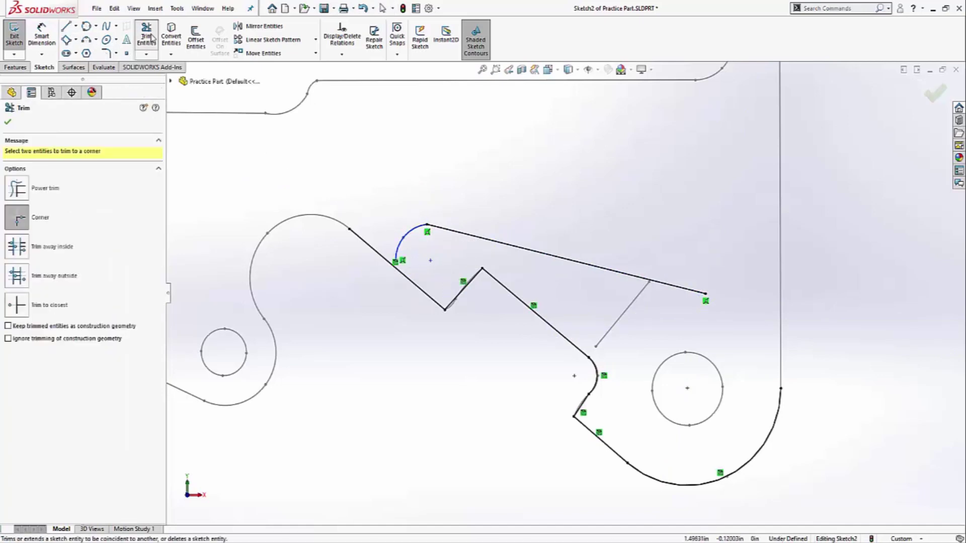
left_click(411, 278)
left_click(397, 249)
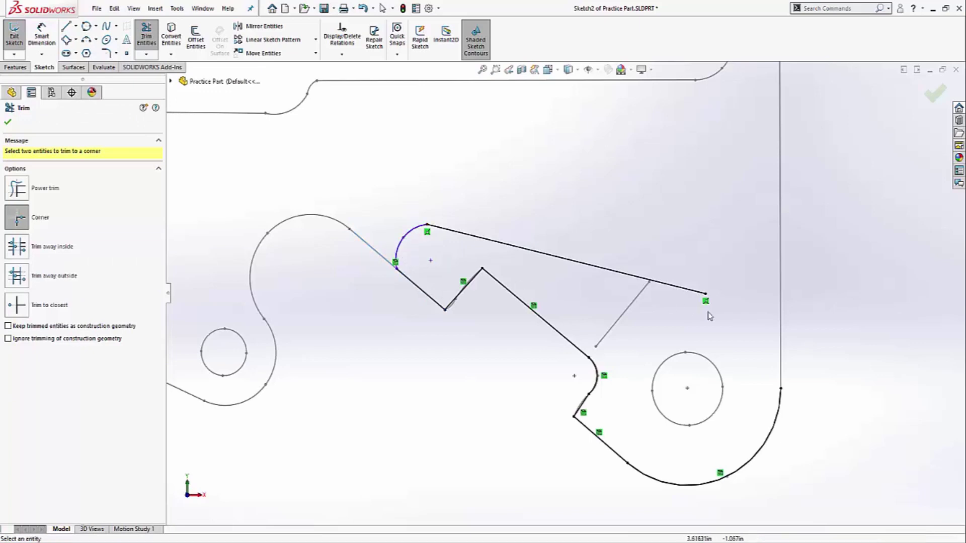
left_click(704, 297)
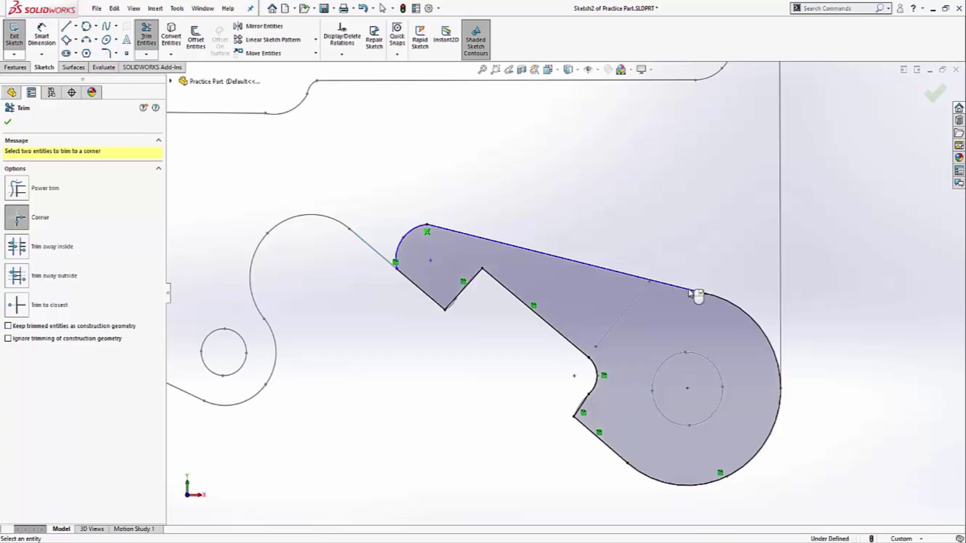
key("Escape")
- Add a Tangent relation between the slanted line and the large corner arc
left_click(692, 291)
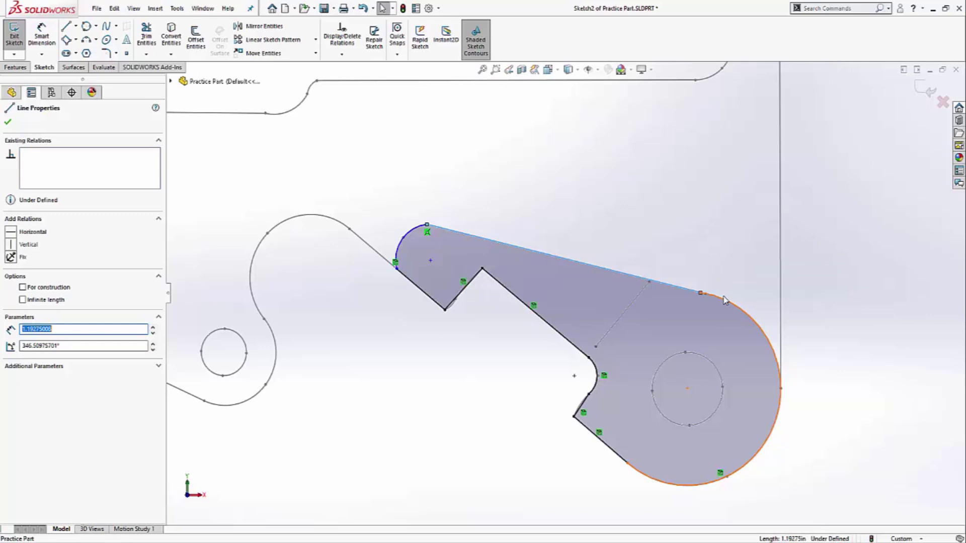
left_click(724, 301, "ctrl")
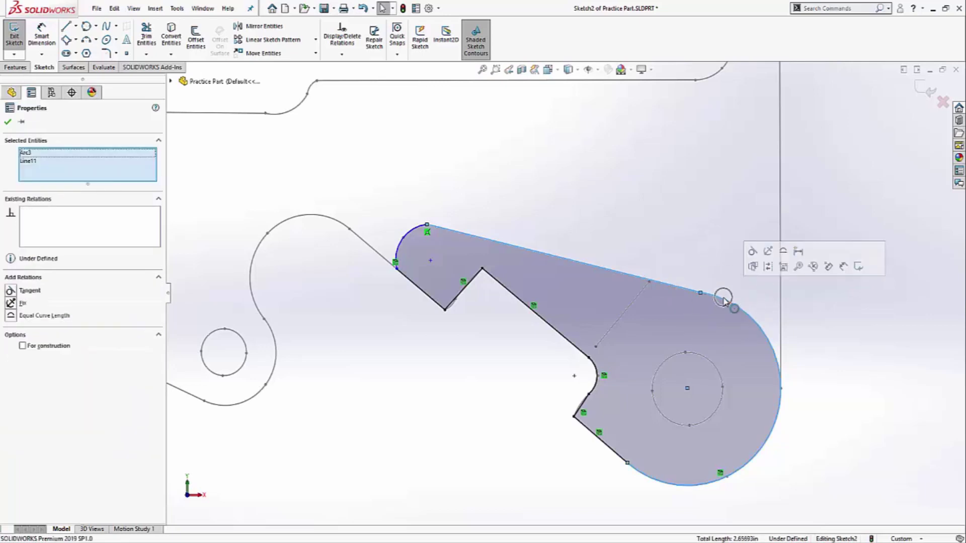
left_click(753, 251)
left_click(523, 411)
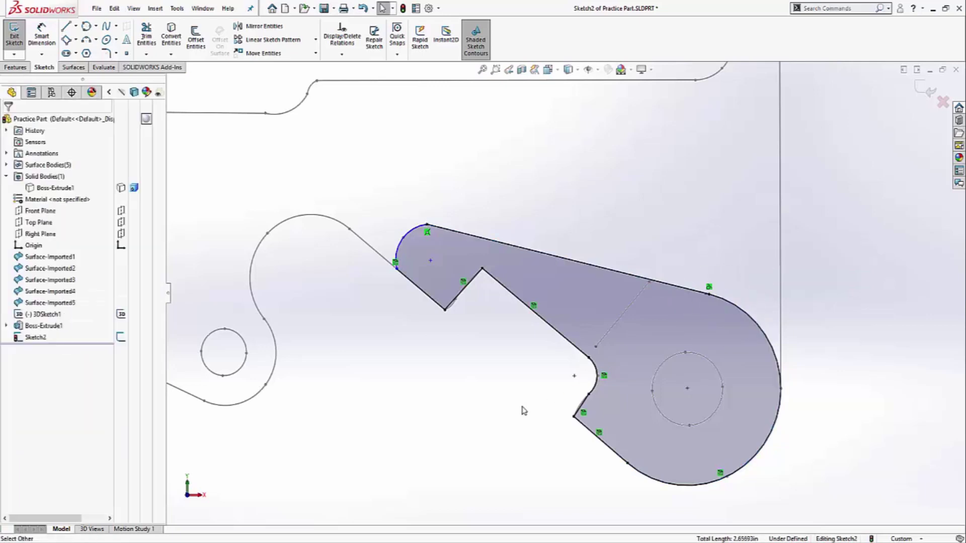
- Show the solid body again and extrude the closed profile as a merged boss Up To Surface, using Surface-Imported3
key("ctrl+7")
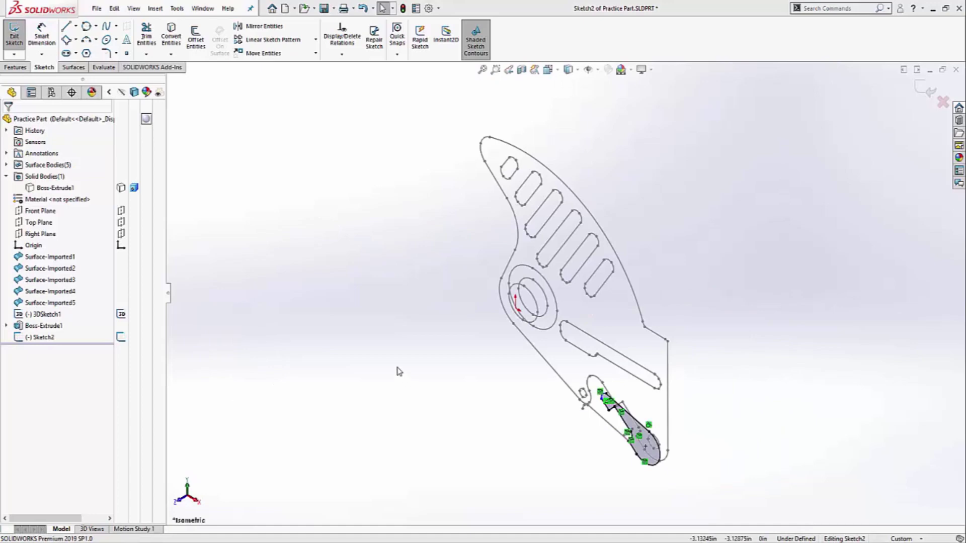
left_click(121, 192)
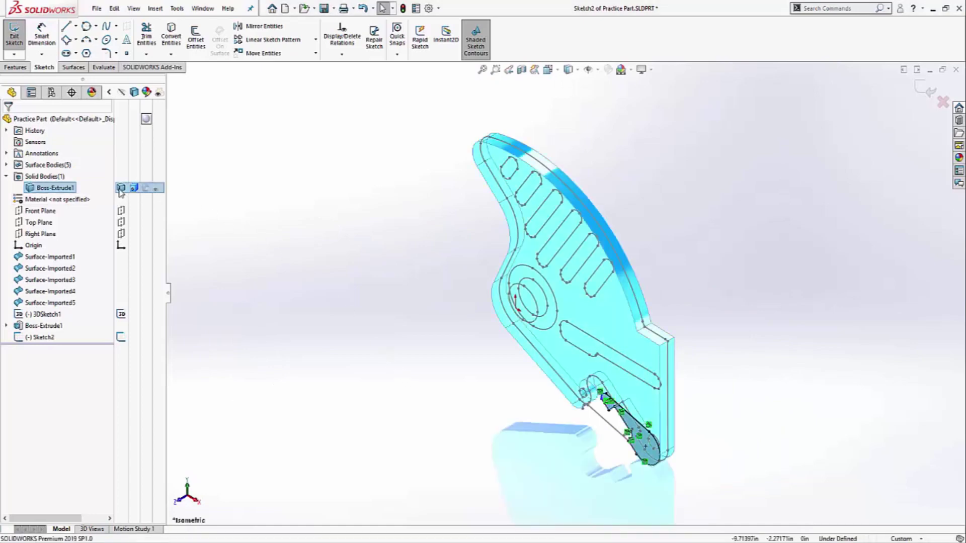
left_click(16, 67)
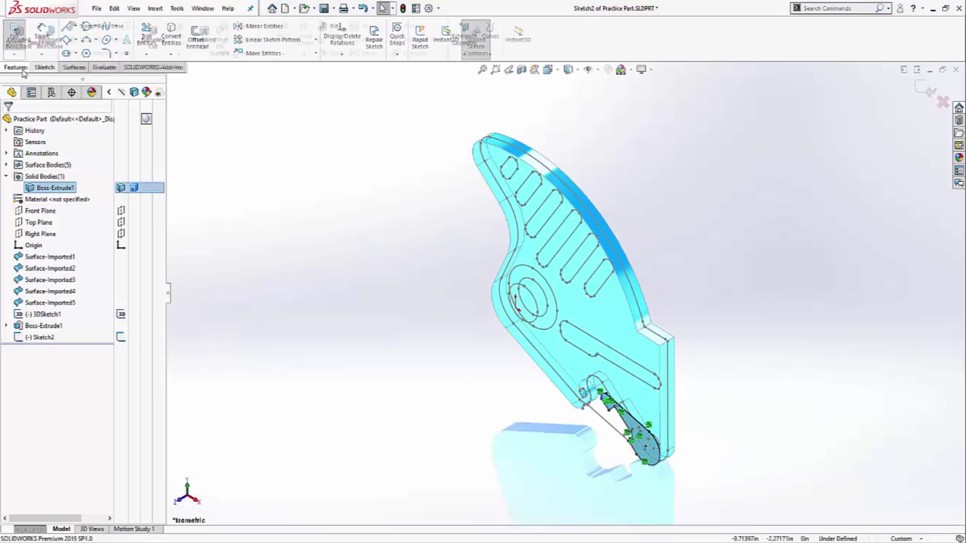
left_click(19, 42)
left_click(86, 185)
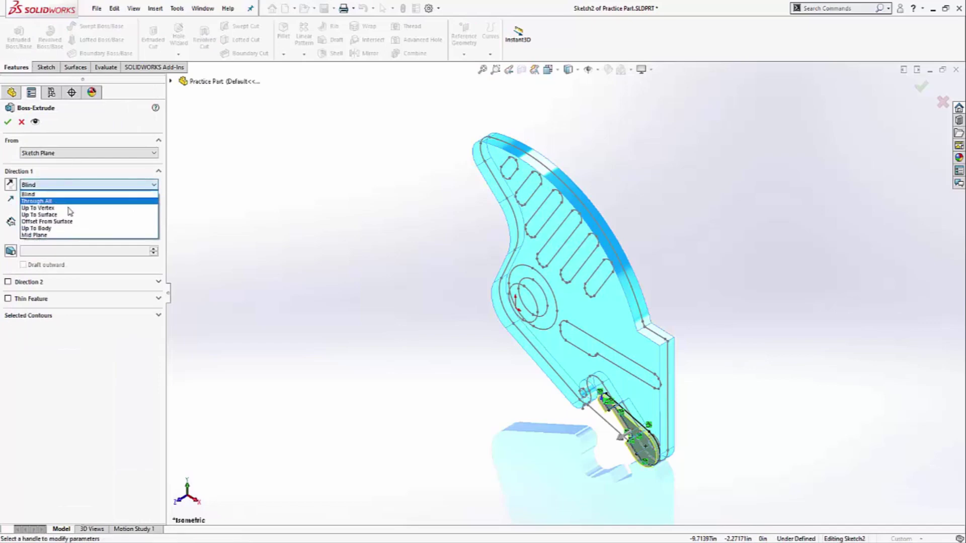
left_click(69, 215)
left_click(172, 82)
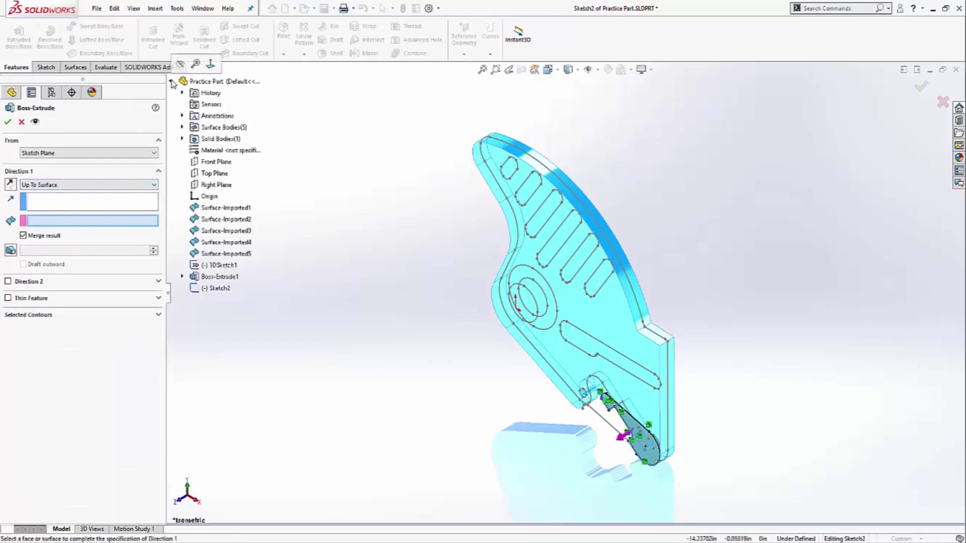
left_click(234, 231)
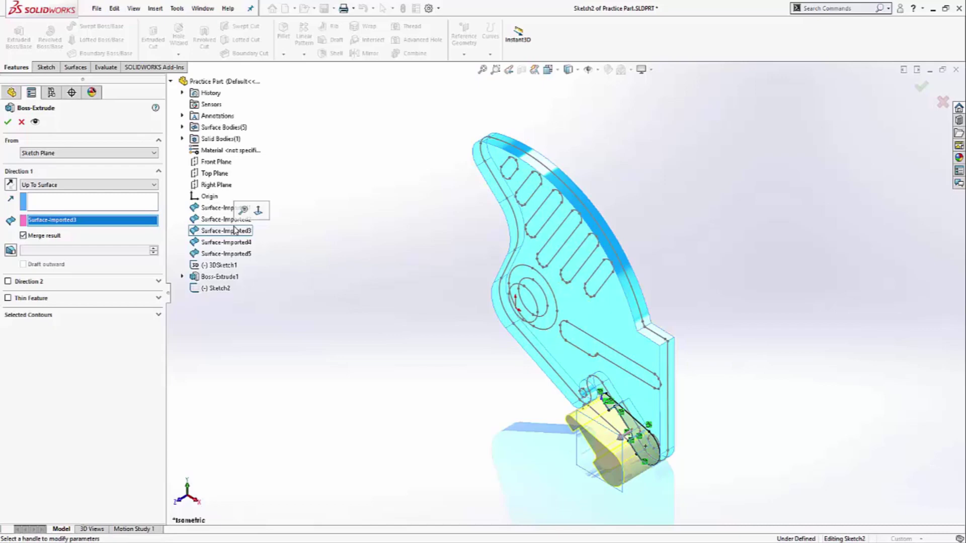
left_click(8, 121)
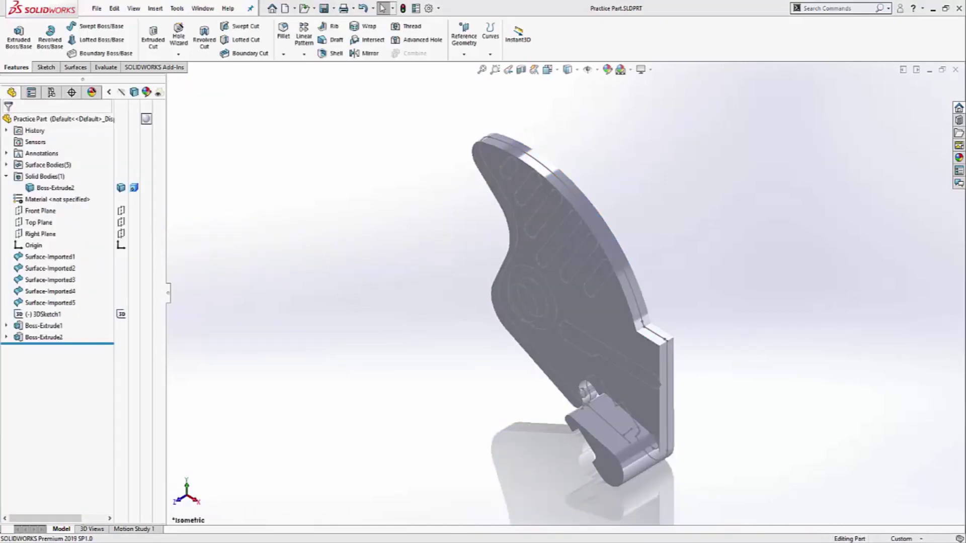
- Start a new sketch on the large back face of the plate, opposite the extruded lever-shaped boss
middle_click_drag(800, 369, 666, 264)
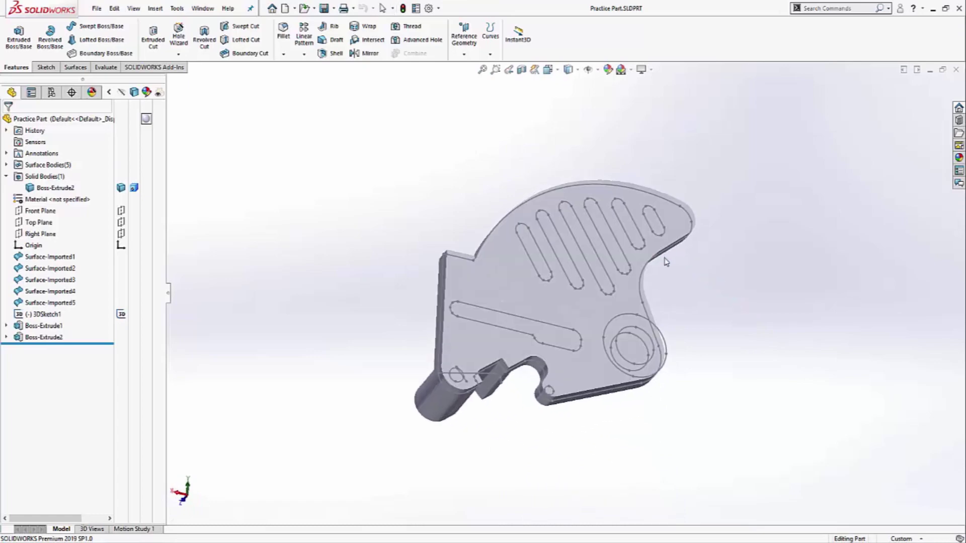
left_click(582, 317)
left_click(625, 278)
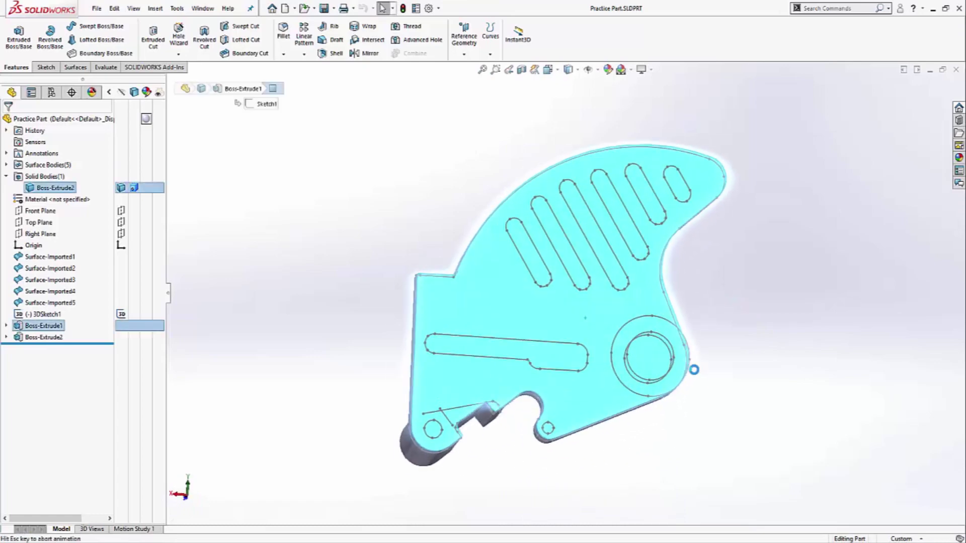
- Convert the rounded corner edge around the origin and extend its arc end to end into a full circle
mouse_move(667, 388)
middle_mouse_down()
mouse_move(565, 332)
mouse_move(641, 274)
mouse_move(782, 295)
middle_mouse_up()
left_click(689, 355)
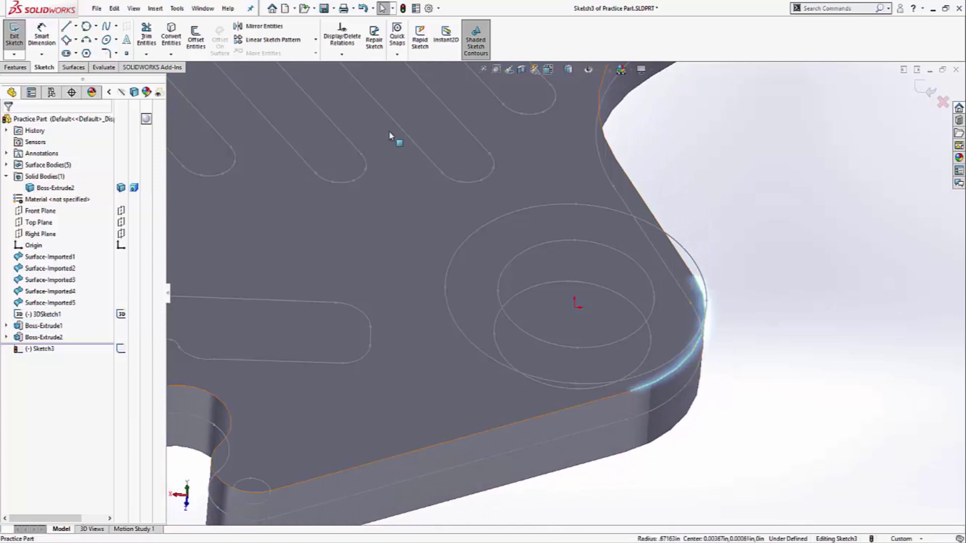
left_click(178, 44)
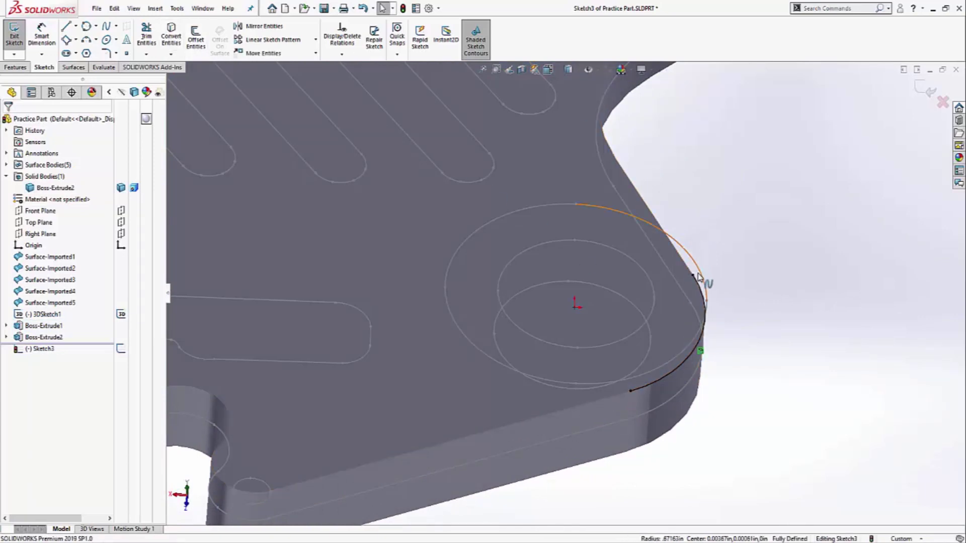
left_click_drag(674, 258, 473, 258)
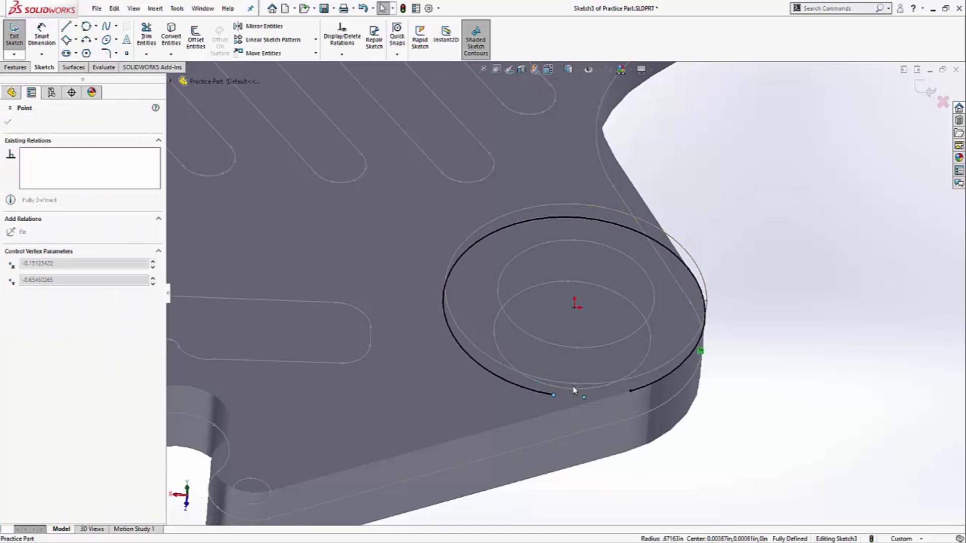
left_click(629, 391)
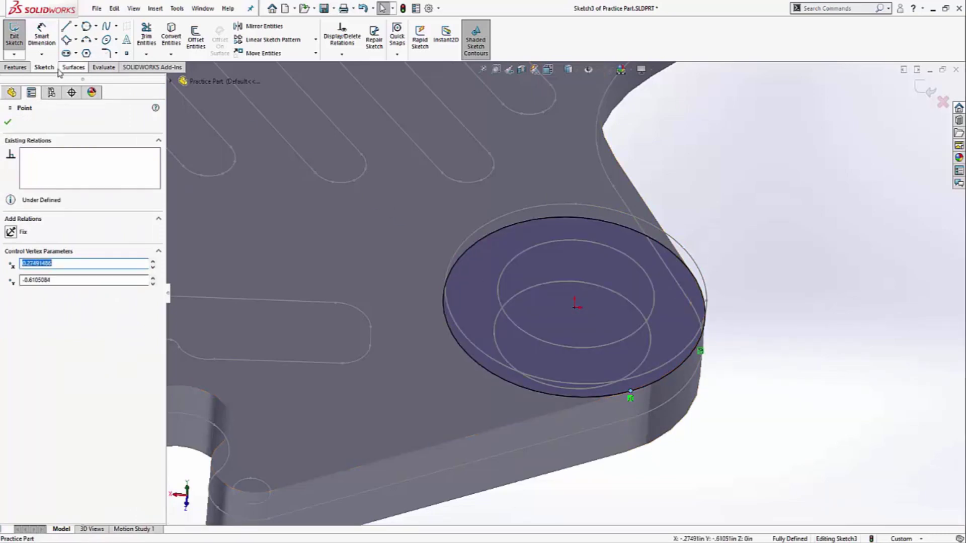
- Extrude the full circle as a merged boss Up To Surface, using Surface-Imported4, and save the part
left_click(16, 68)
left_click(19, 35)
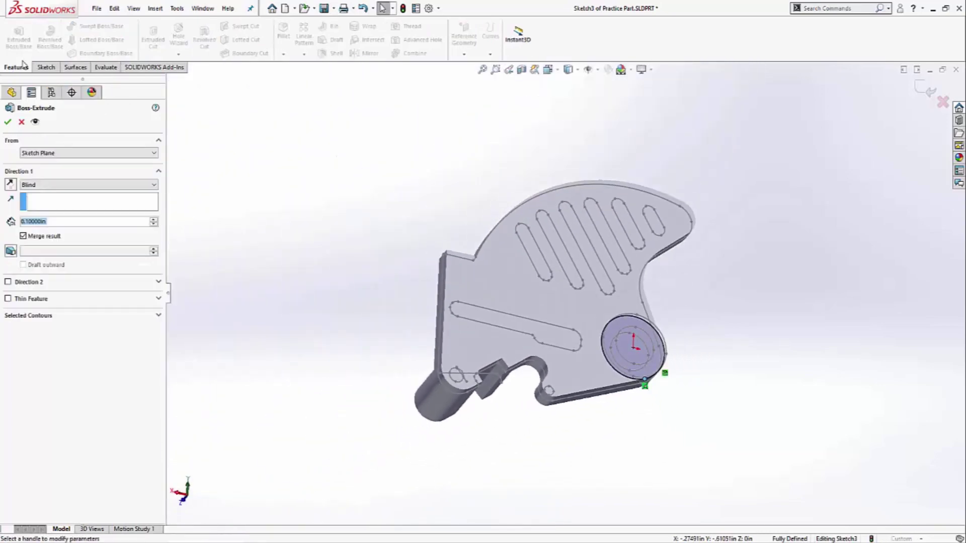
left_click(50, 185)
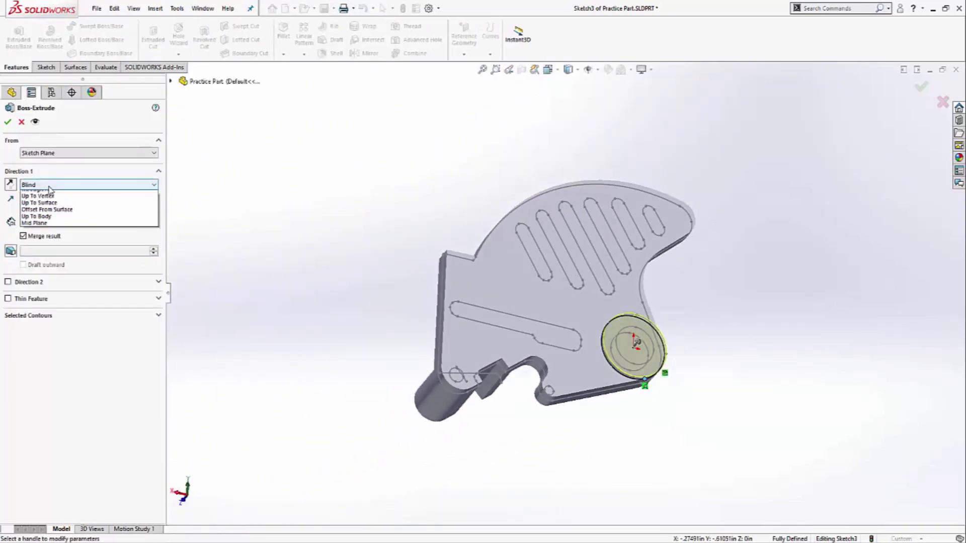
left_click(49, 205)
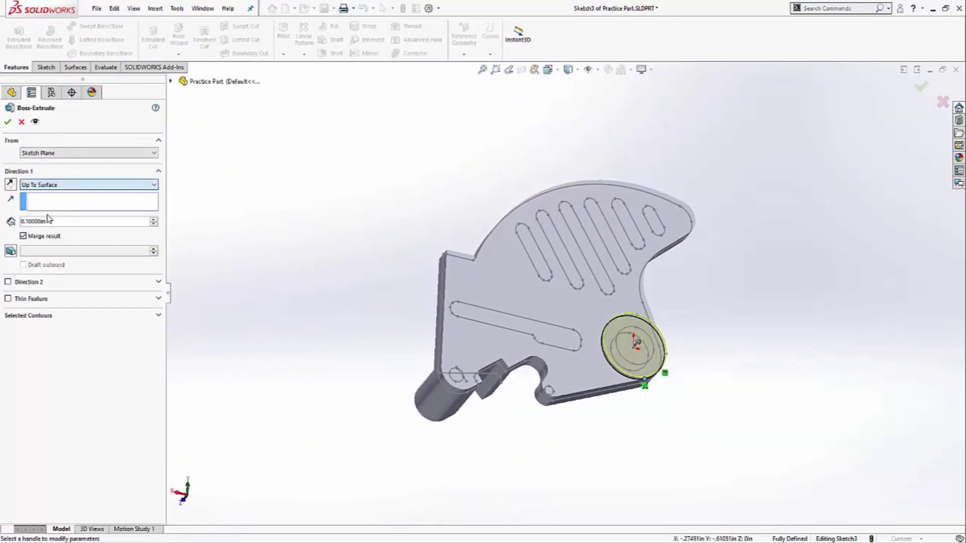
left_click(171, 83)
left_click(224, 242)
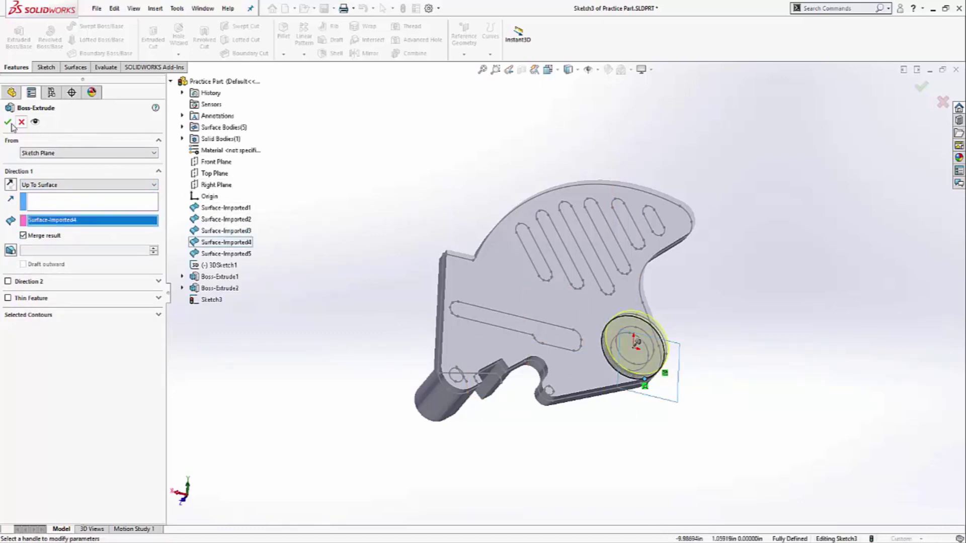
key("Return")
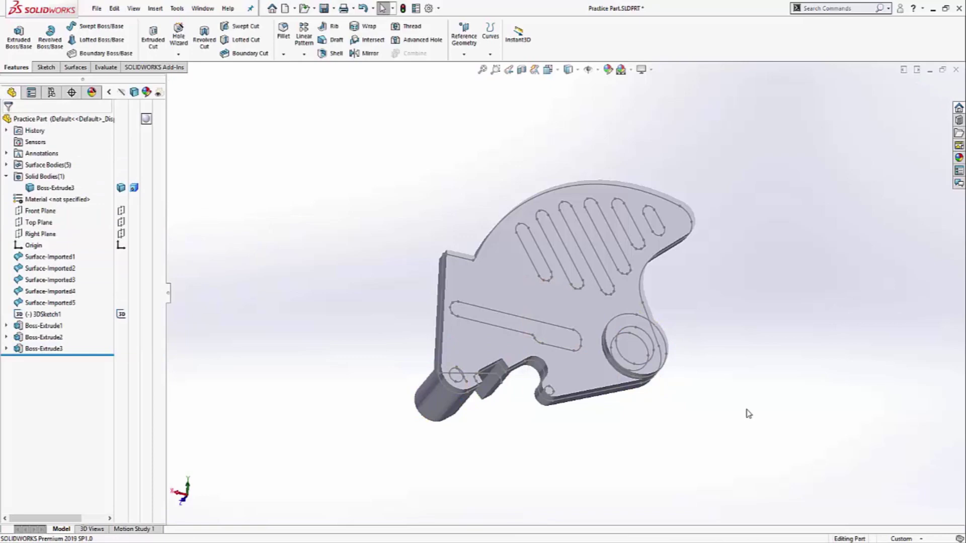
key("ctrl+7")
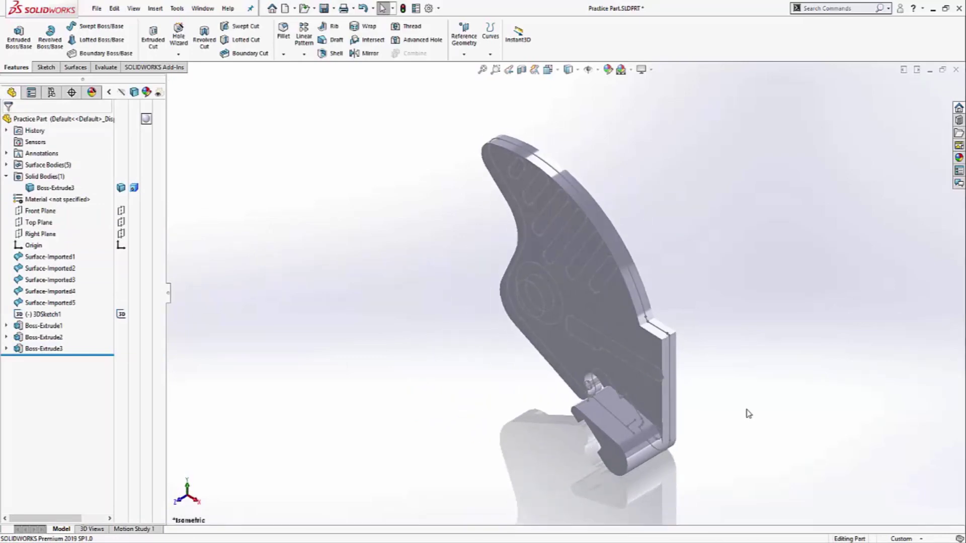
key("ctrl+s")
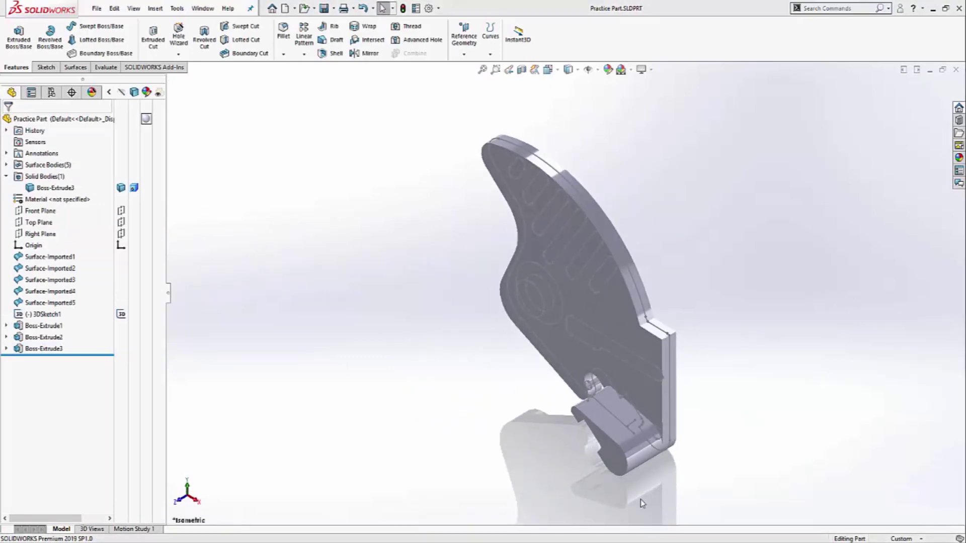
- Start a new sketch on the plate's large face on the lever boss side, facing the six angled scan slots
left_click(597, 296)
left_click(645, 280)
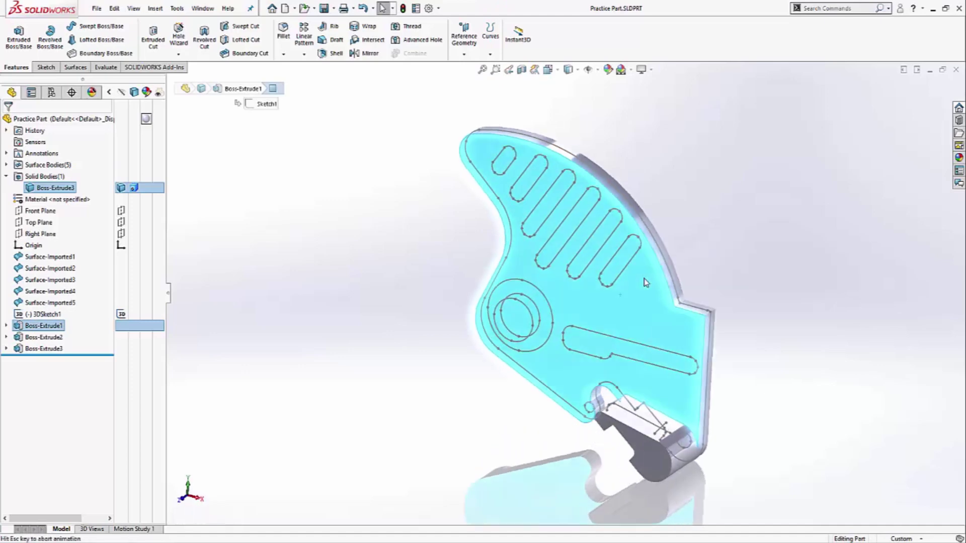
scroll(488, 162, "down", 6)
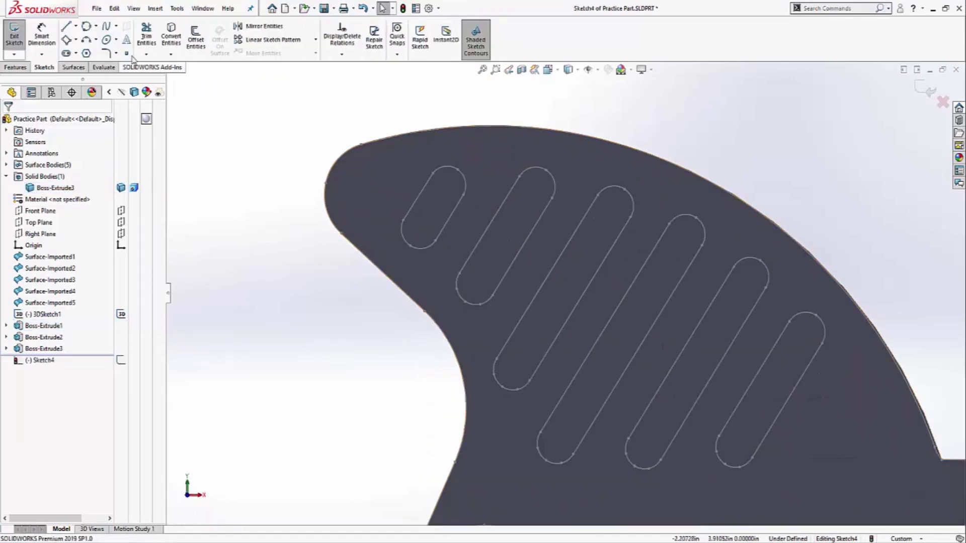
- Trace the two scan slots nearest the rounded tip with straight slots about 0.28 in wide and about 0.37 and 0.82 in long between centers
left_click(66, 53)
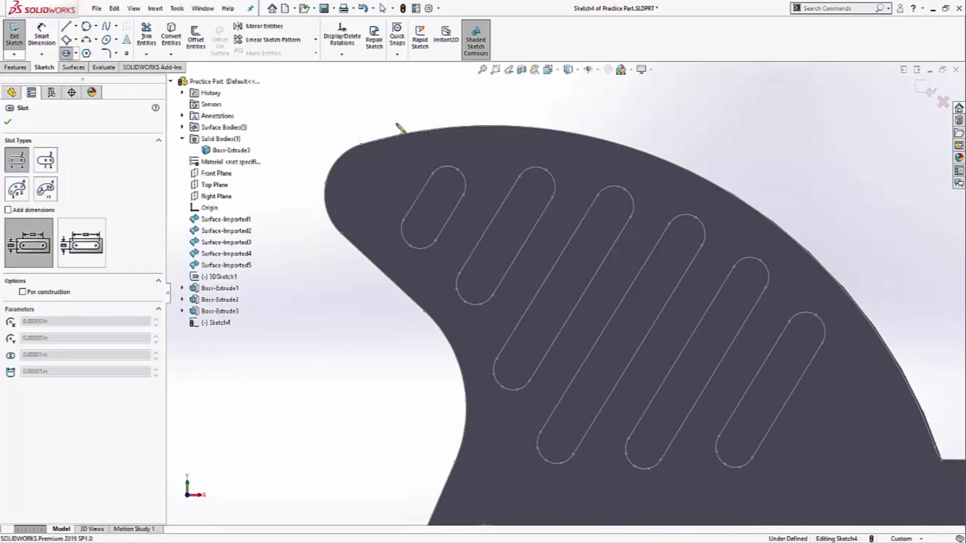
left_click(420, 229)
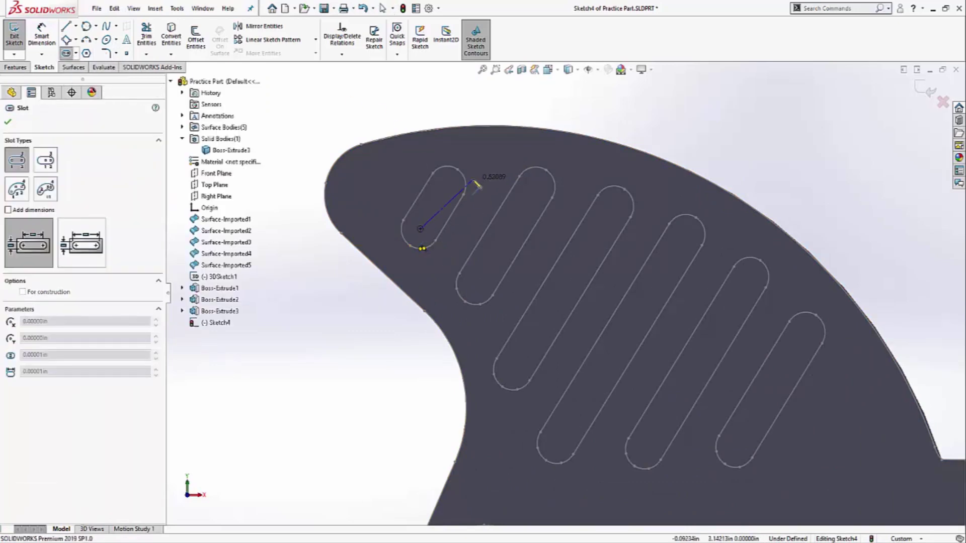
left_click(447, 186)
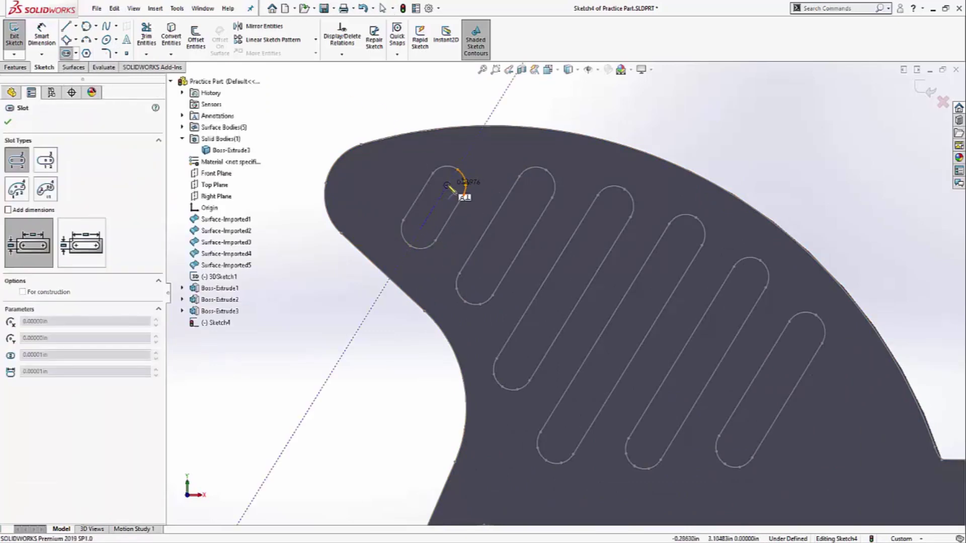
left_click(443, 153)
left_click(444, 157)
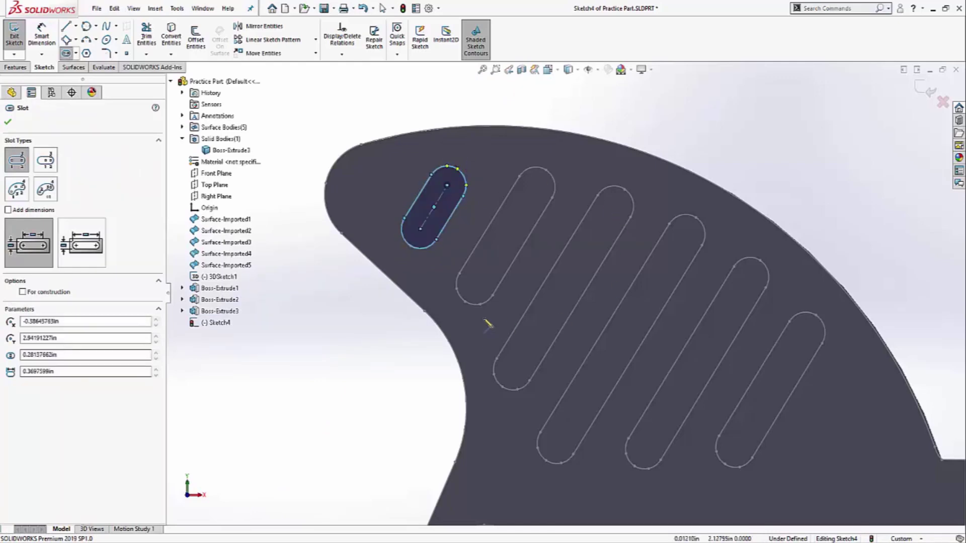
left_click(476, 284)
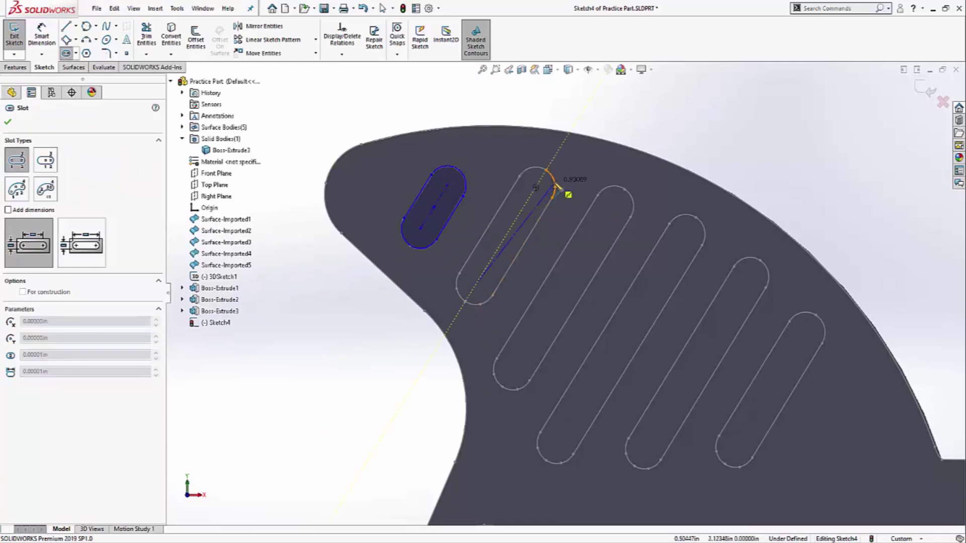
left_click(536, 187)
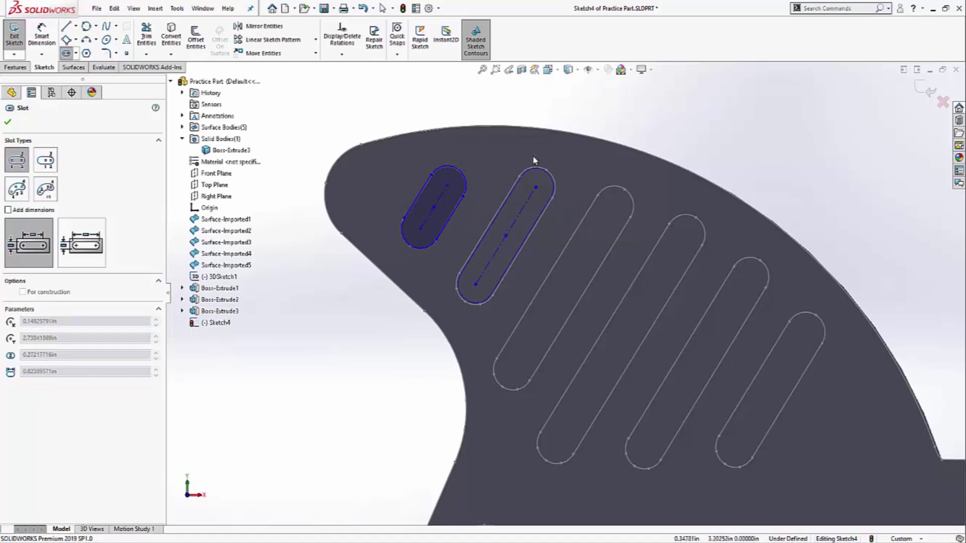
left_click(535, 166)
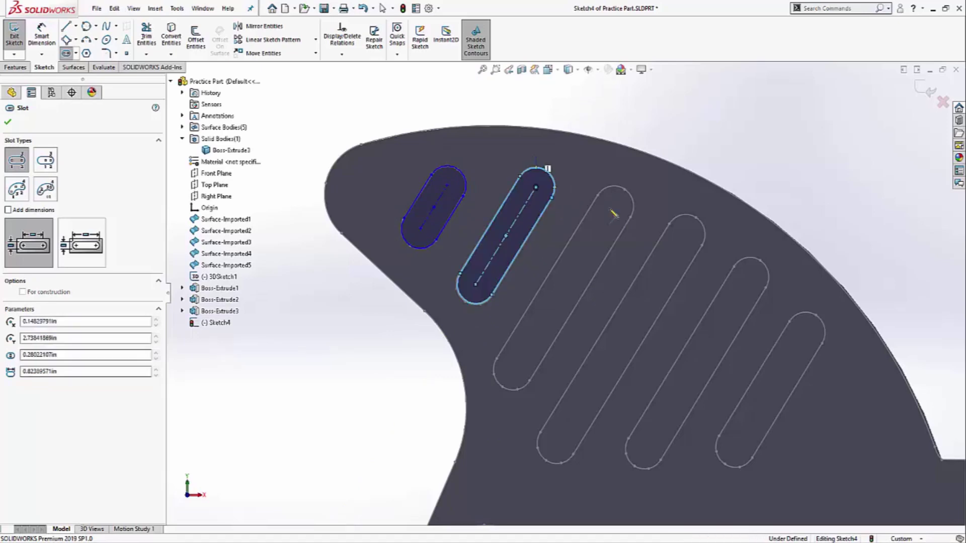
- Trace the third and fourth scan slots from the tip with straight slots about 0.27 by 1.39 in and 0.28 by 1.77 in
left_click(514, 370)
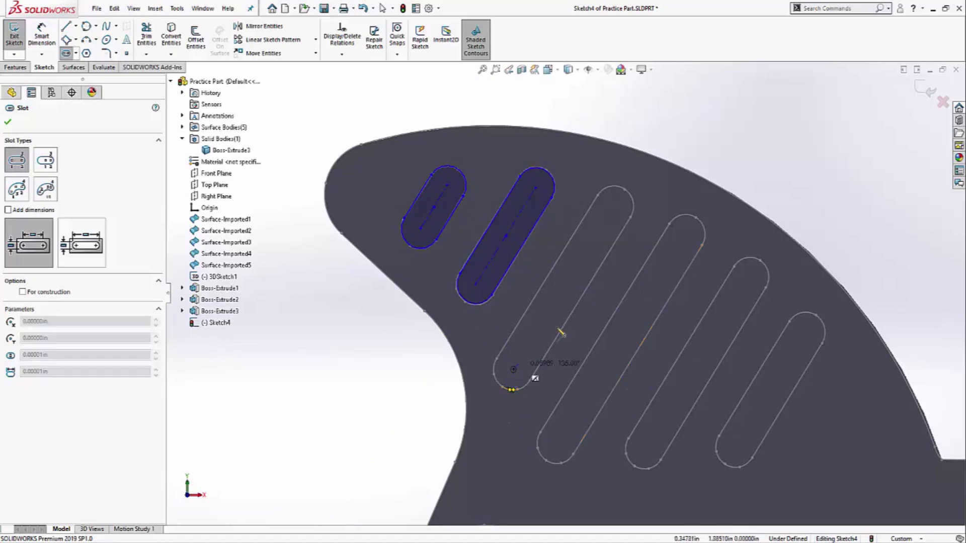
left_click(615, 206)
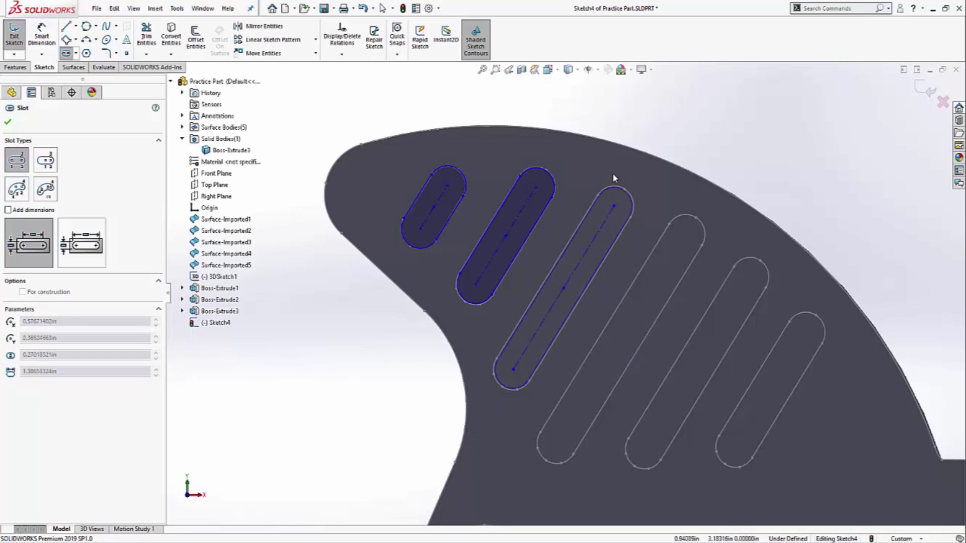
left_click(633, 199)
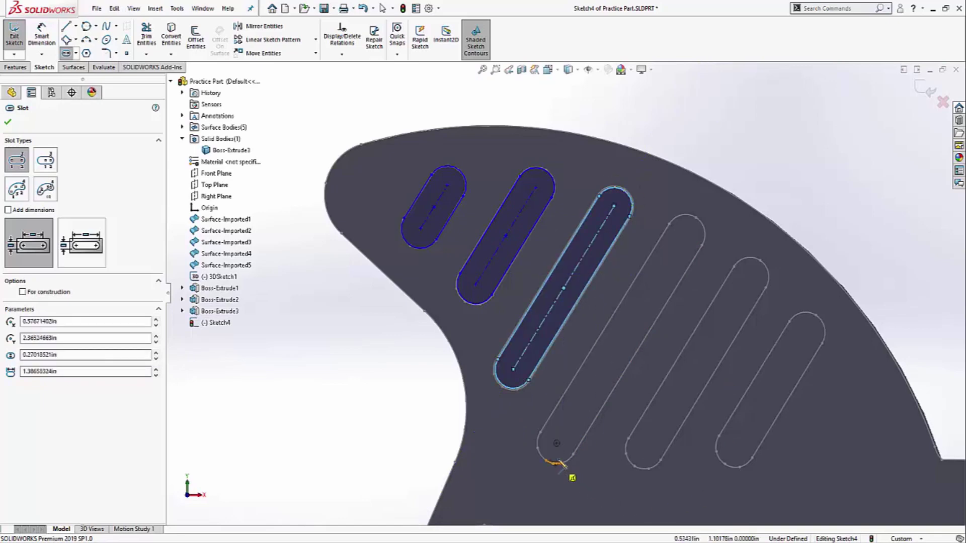
left_click(556, 443)
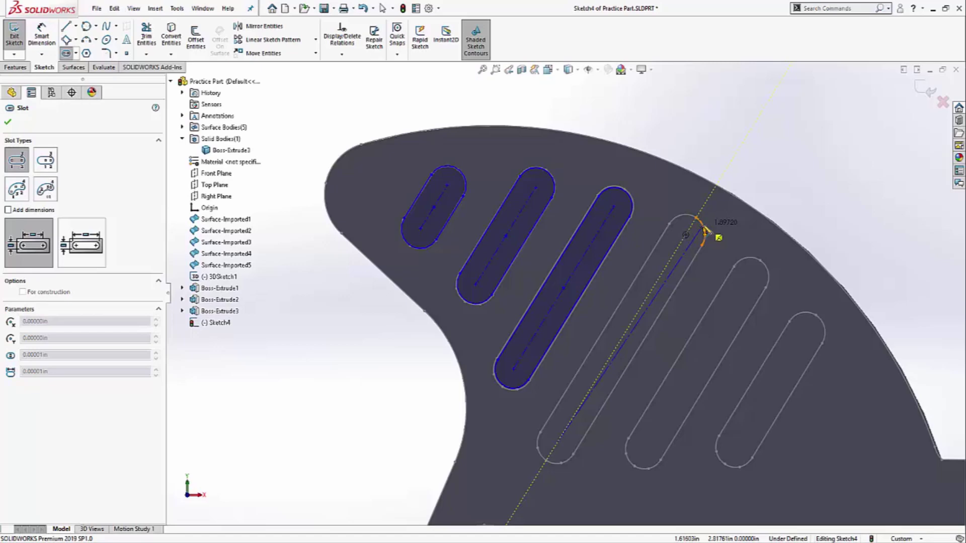
left_click(686, 234)
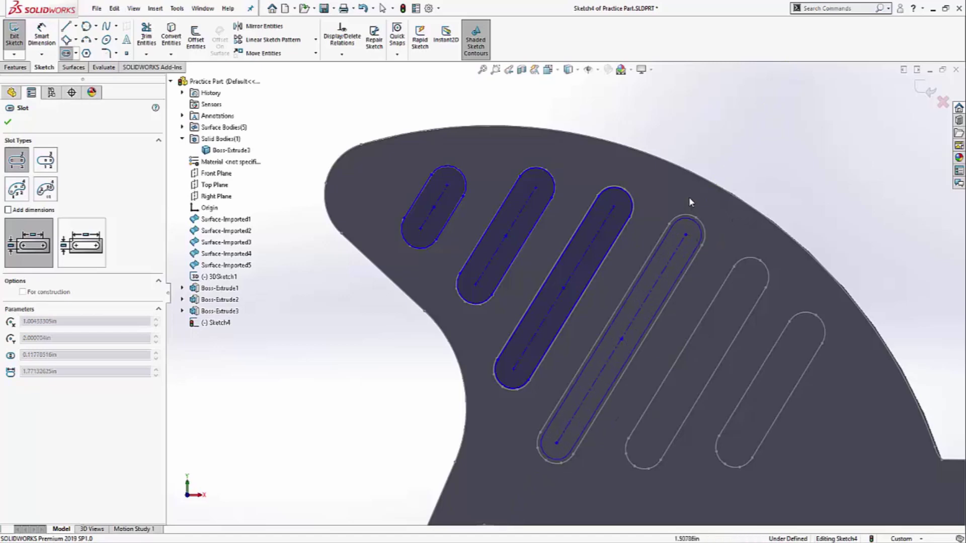
left_click(703, 216)
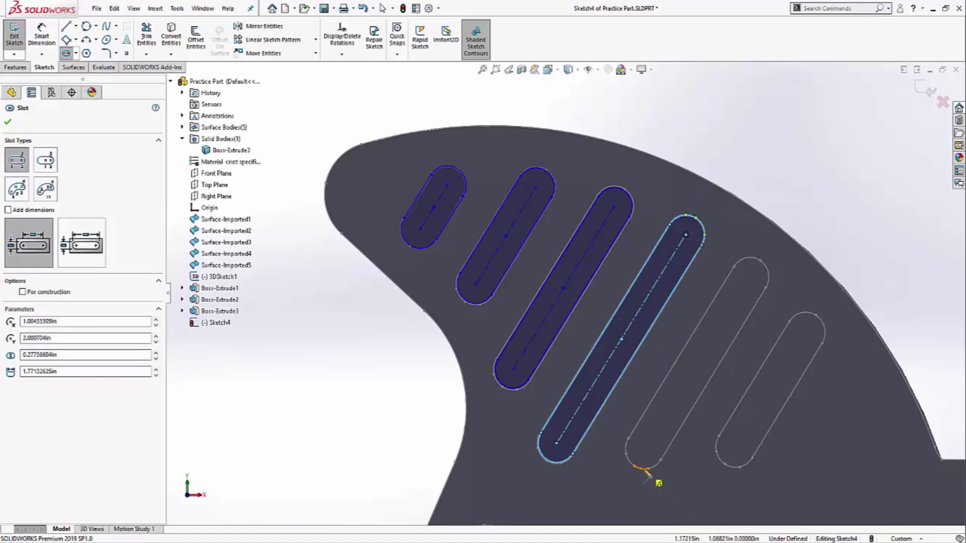
- Trace the last two scan slots with straight slots about 0.27 by 1.46 in and 0.29 by 0.97 in, and end the Slot tool
left_click(644, 450)
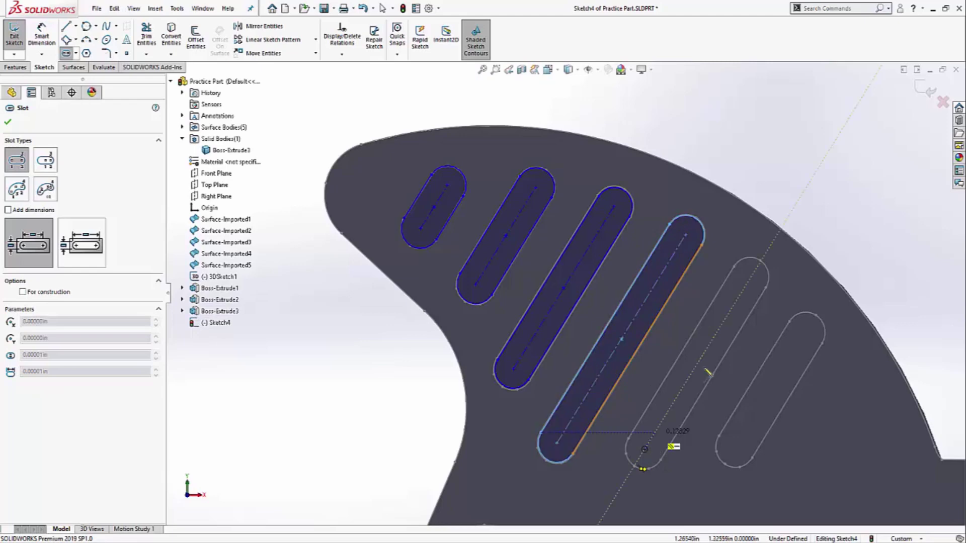
left_click(749, 276)
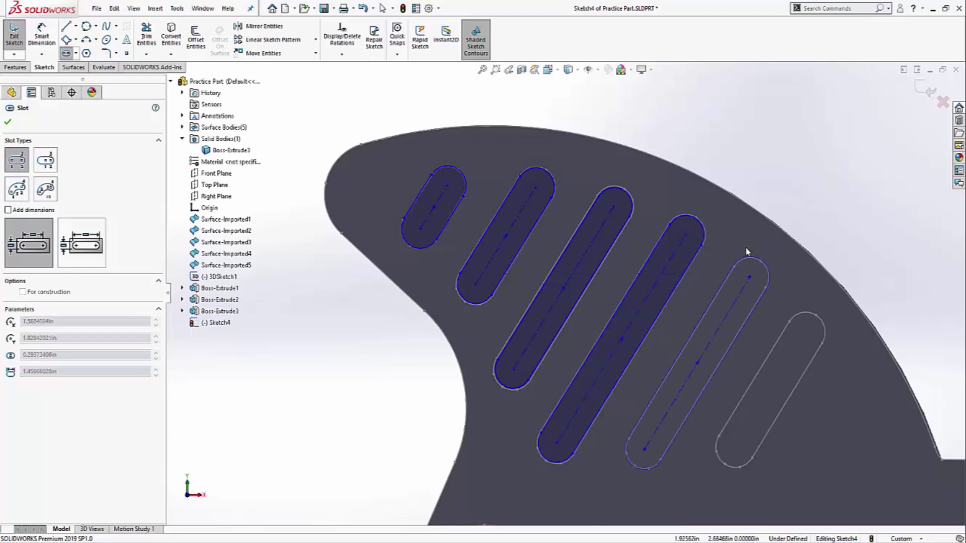
left_click(747, 254)
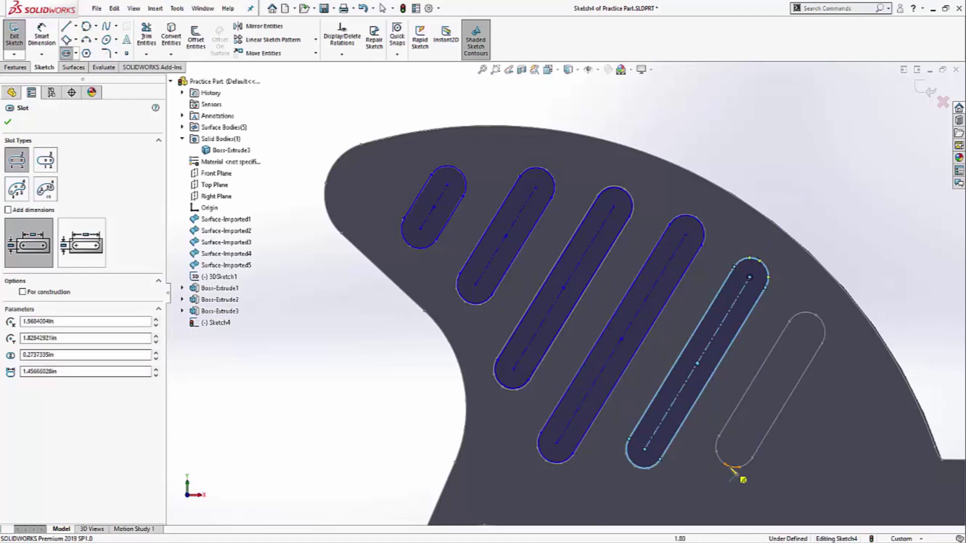
left_click(735, 447)
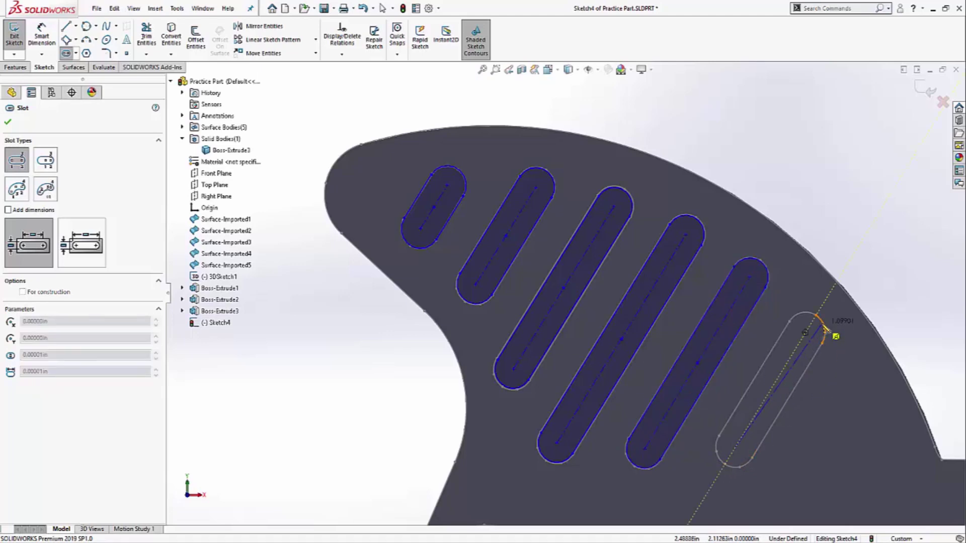
left_click(805, 332)
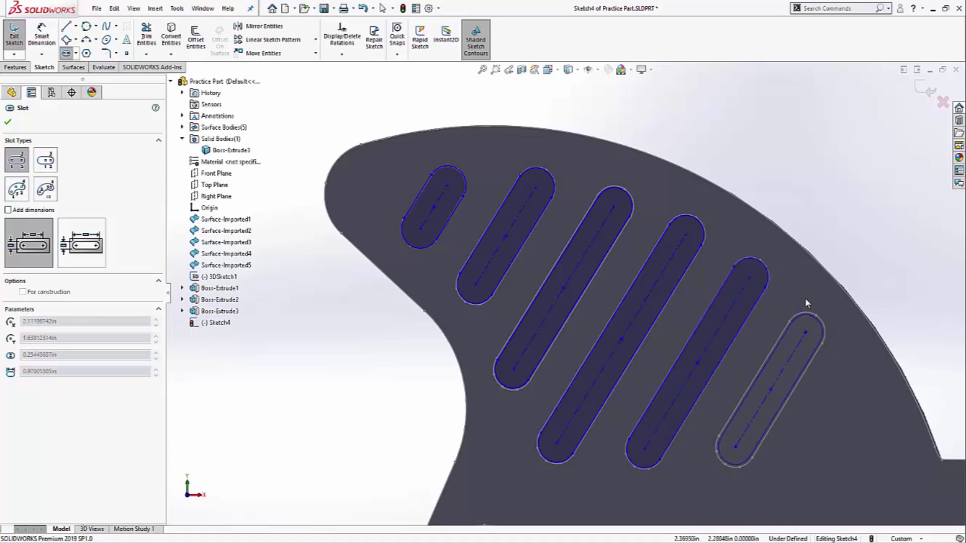
left_click(804, 298)
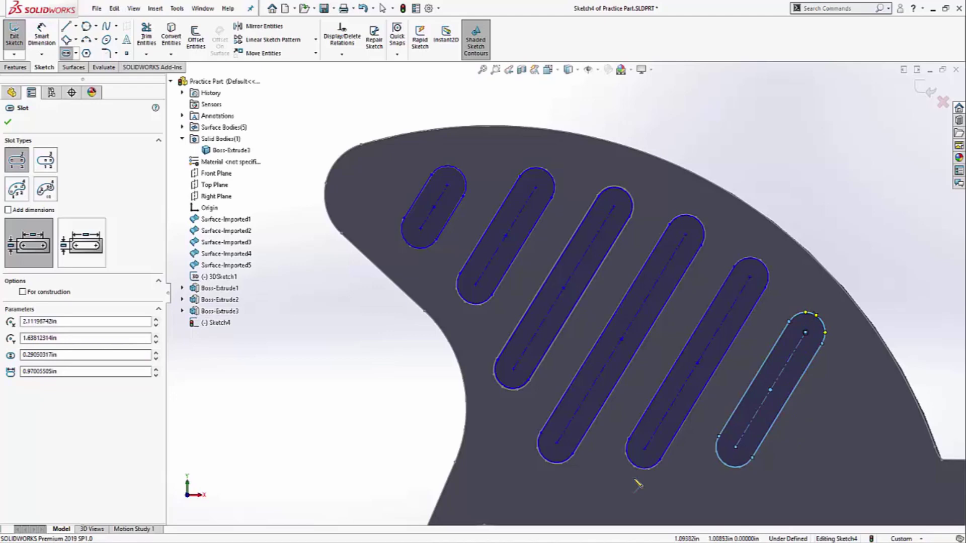
key("Escape")
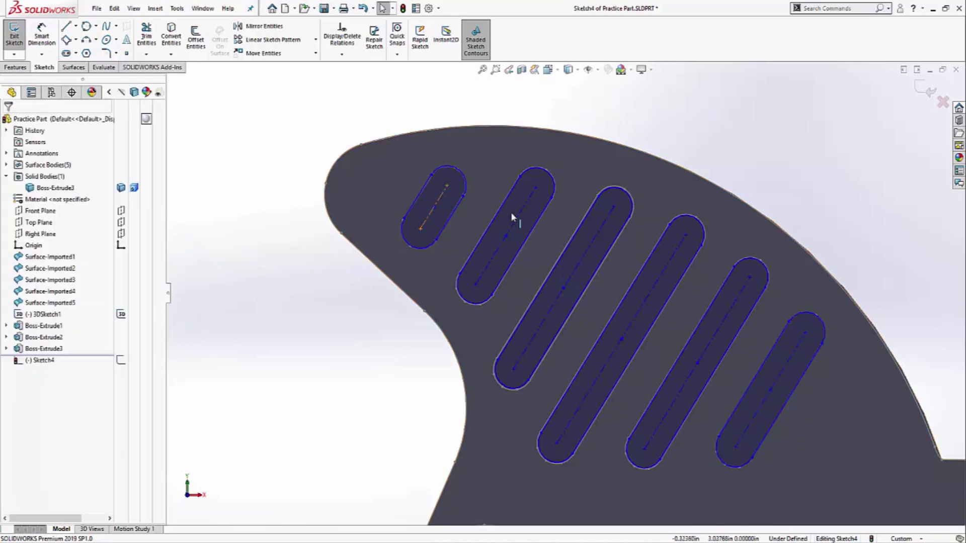
- Add a Parallel relation between the centerlines of all six slots
left_click(511, 212)
left_click(589, 247, "ctrl")
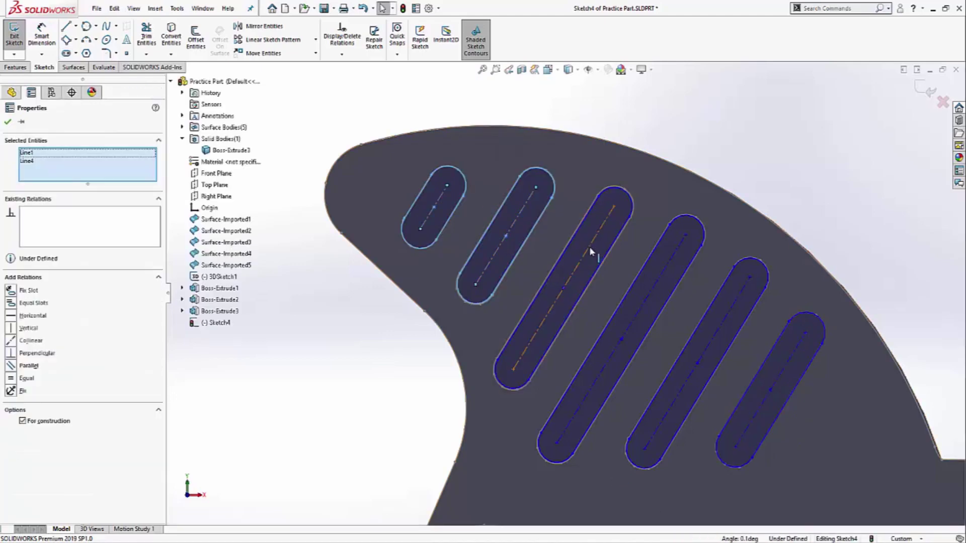
left_click(638, 265, "ctrl")
left_click(719, 312, "ctrl")
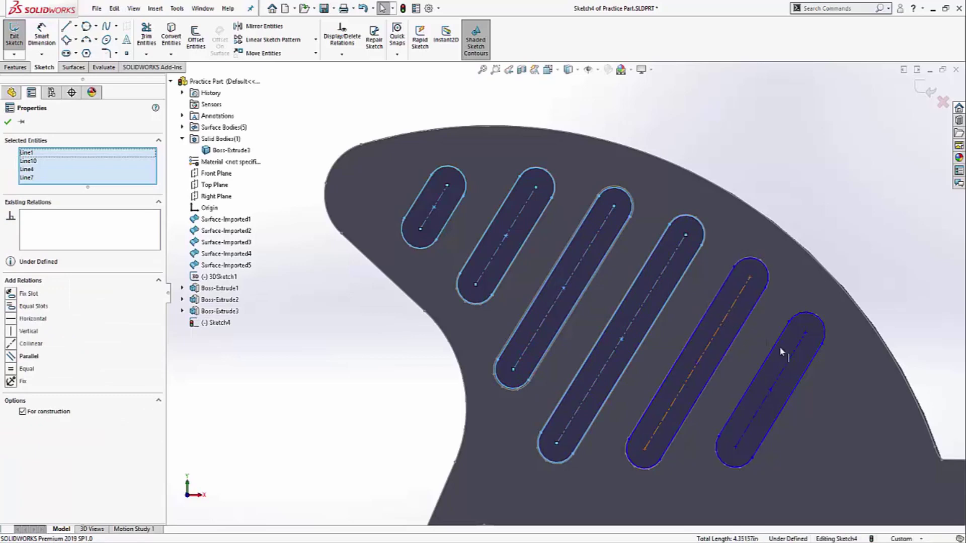
left_click(789, 358, "ctrl")
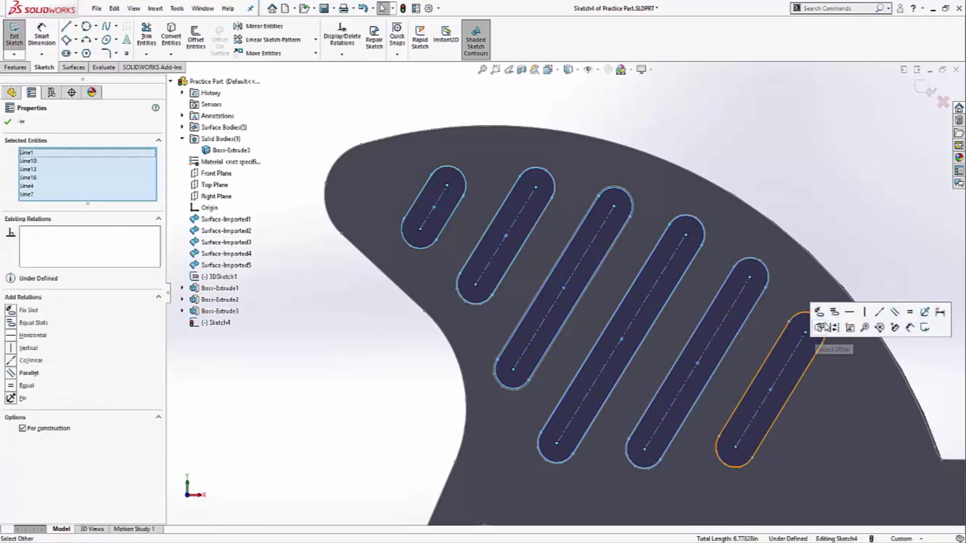
left_click(894, 313)
left_click(392, 341)
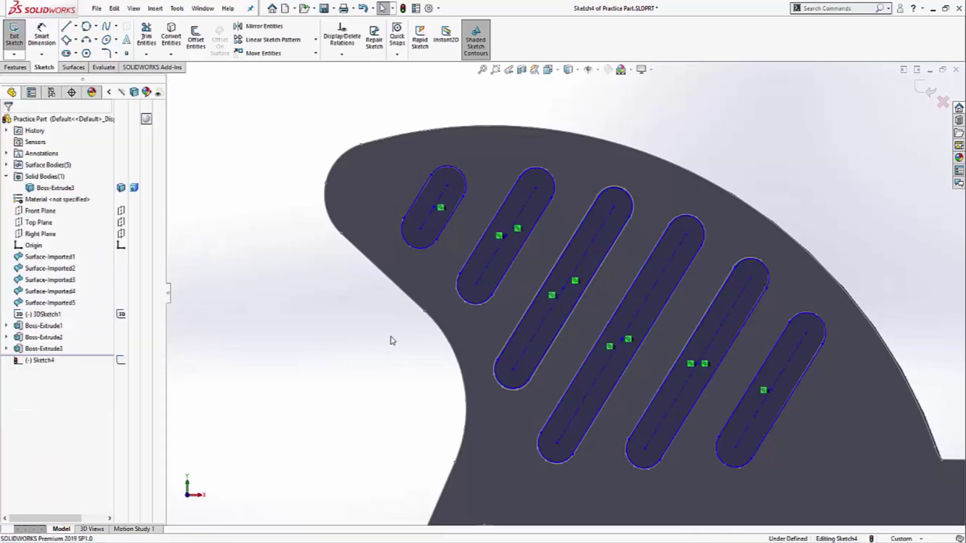
- Dimension the end radius of the angled slot nearest the rounded tip, keeping it as drawn
left_click(42, 35)
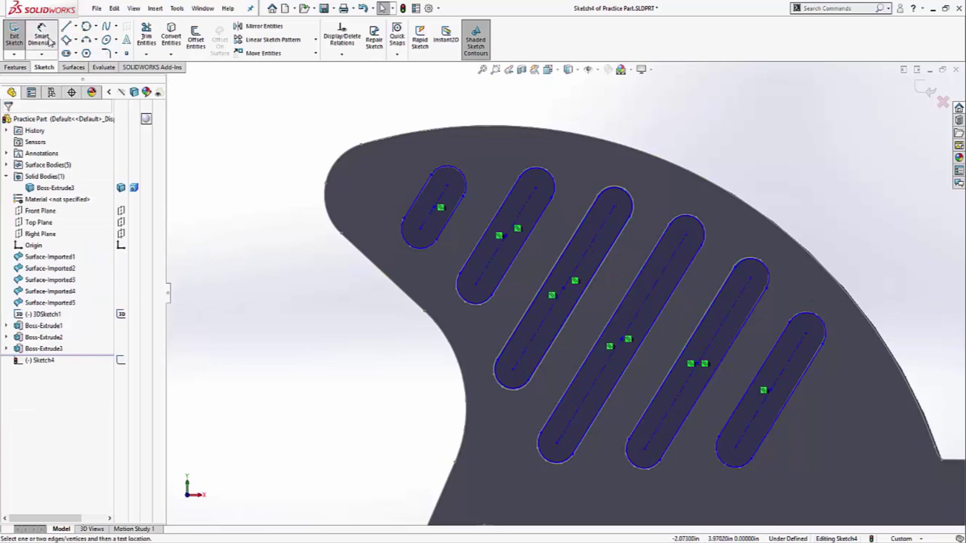
left_click(419, 252)
left_click(348, 260)
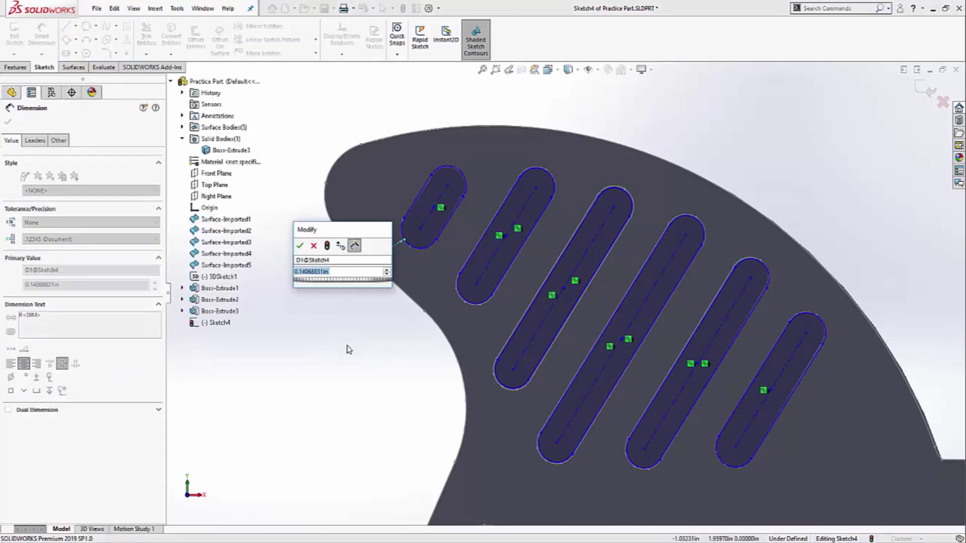
key("Return")
key("Escape")
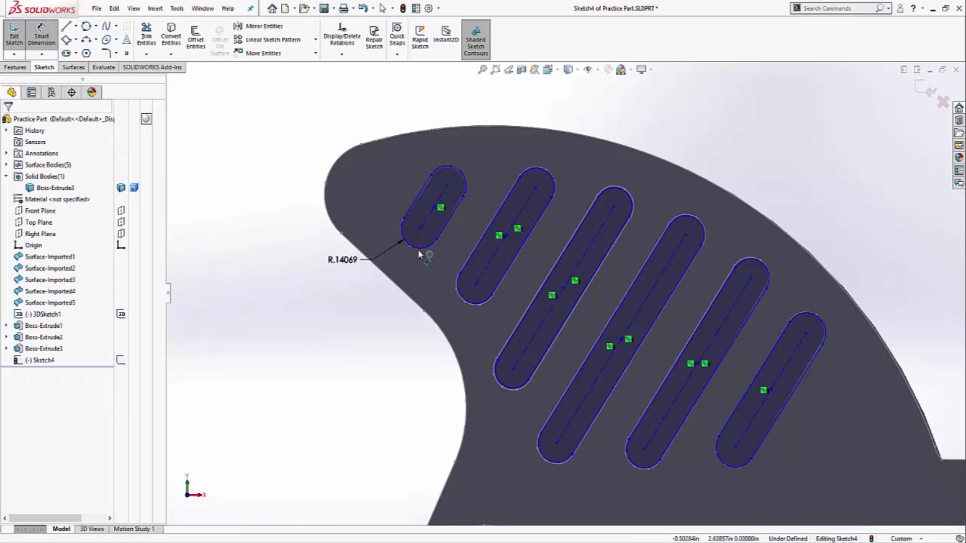
- Add an Equal relation between the lower end arcs of all six angled slots
left_click(420, 247)
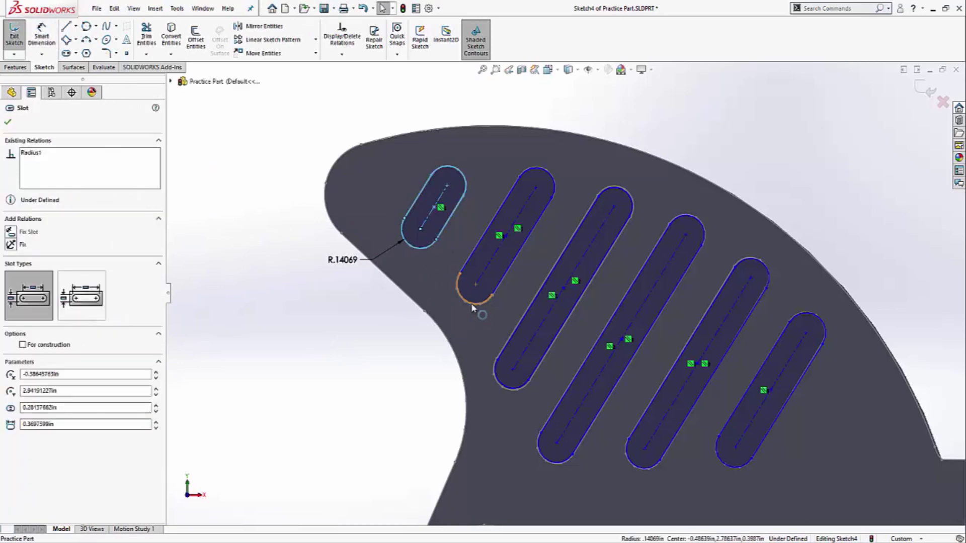
left_click(473, 305, "ctrl")
left_click(516, 390, "ctrl")
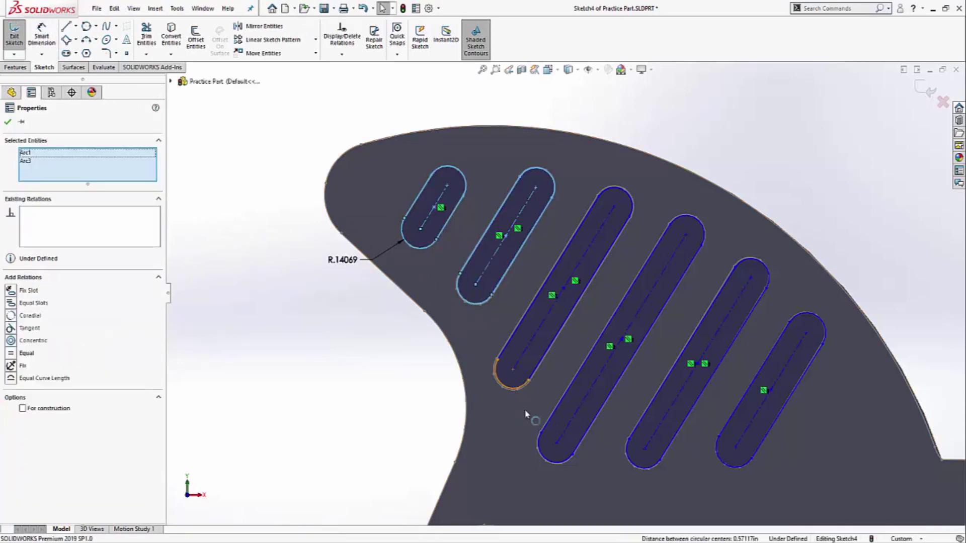
left_click(556, 464, "ctrl")
left_click(643, 466, "ctrl")
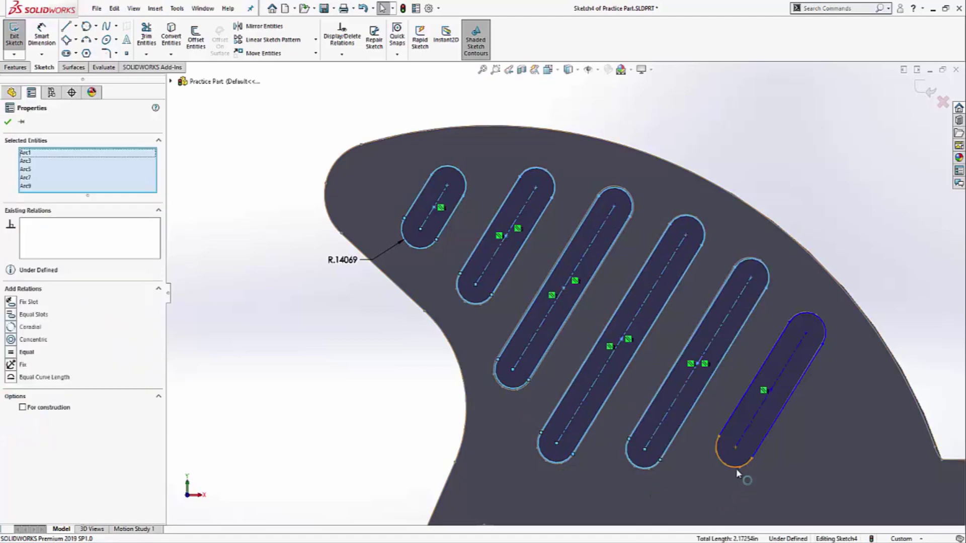
left_click(735, 468, "ctrl")
left_click(828, 423)
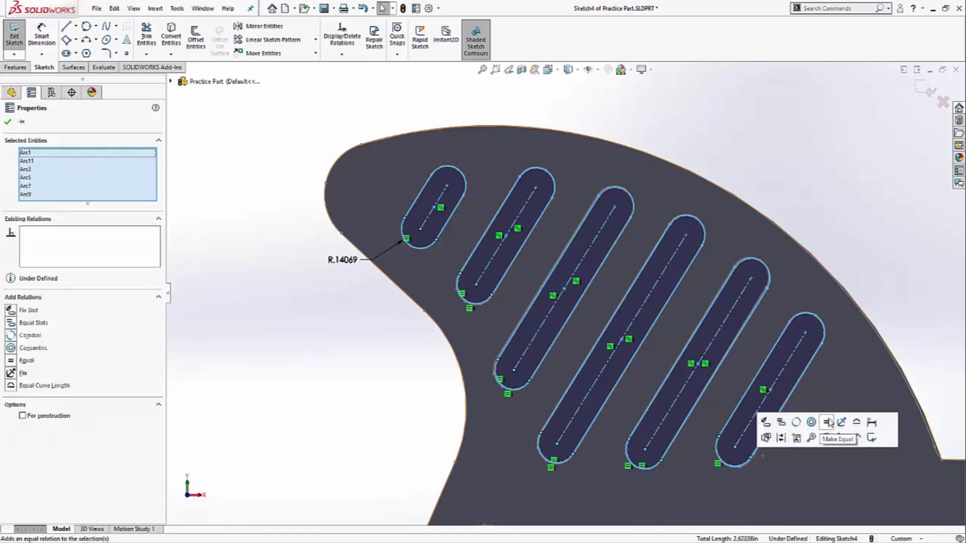
left_click(385, 377)
- Trace the large pivot hole and two small lower holes with perimeter circles of about 0.40, 0.096 and 0.149 in radius
scroll(611, 370, "up", 2)
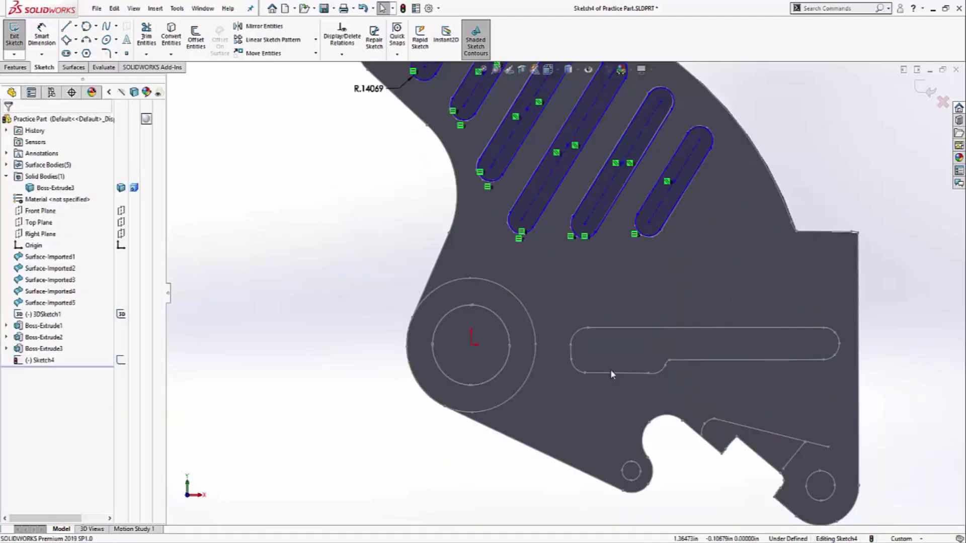
scroll(590, 379, "up", 1)
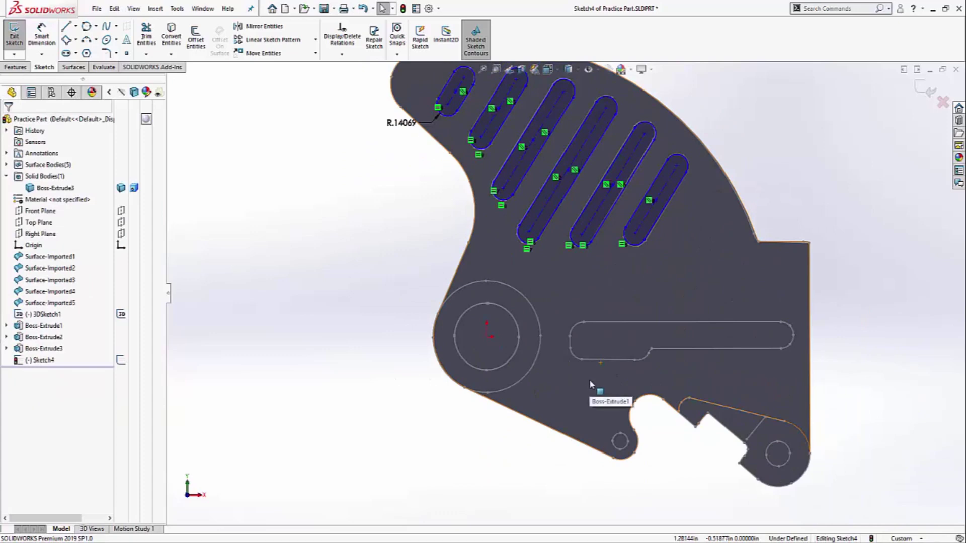
left_click(86, 27)
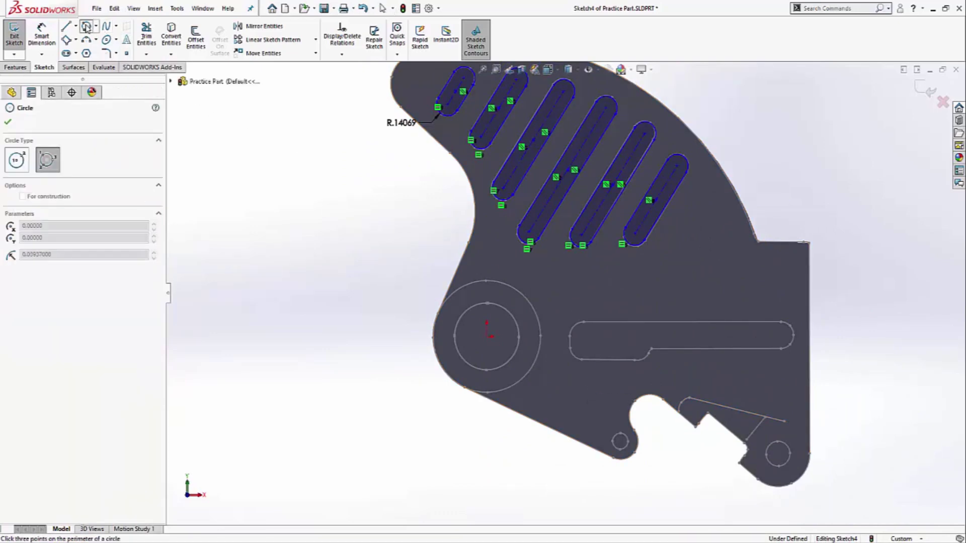
left_click(486, 370)
left_click(455, 336)
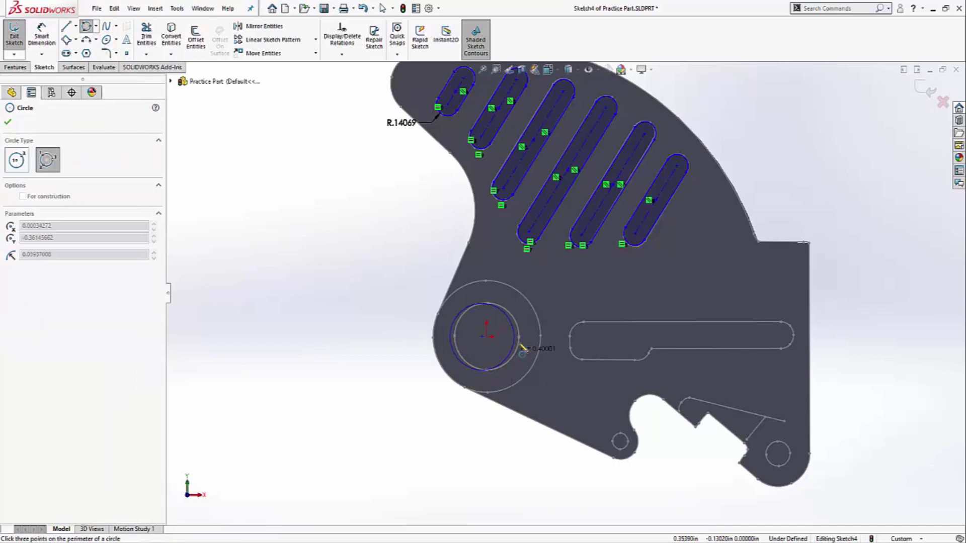
left_click(486, 303)
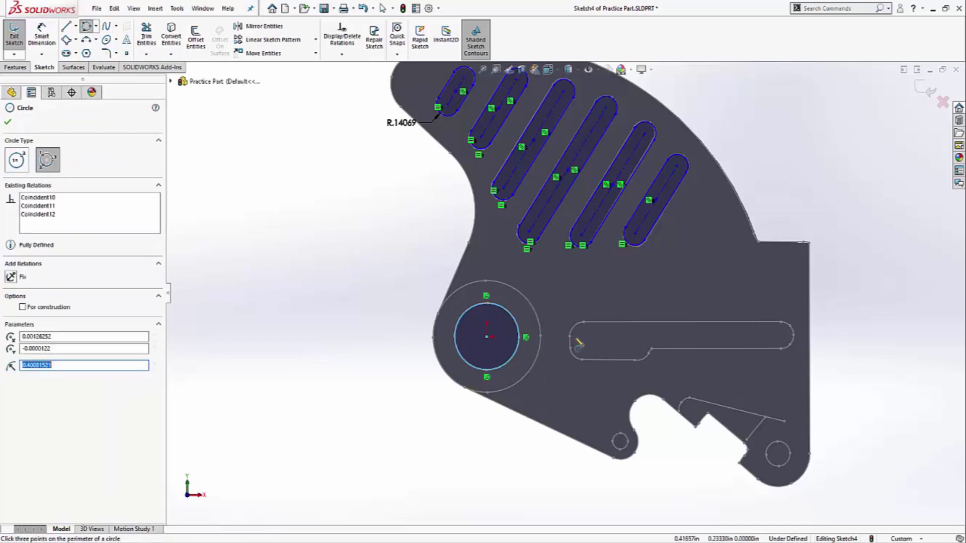
left_click(626, 459)
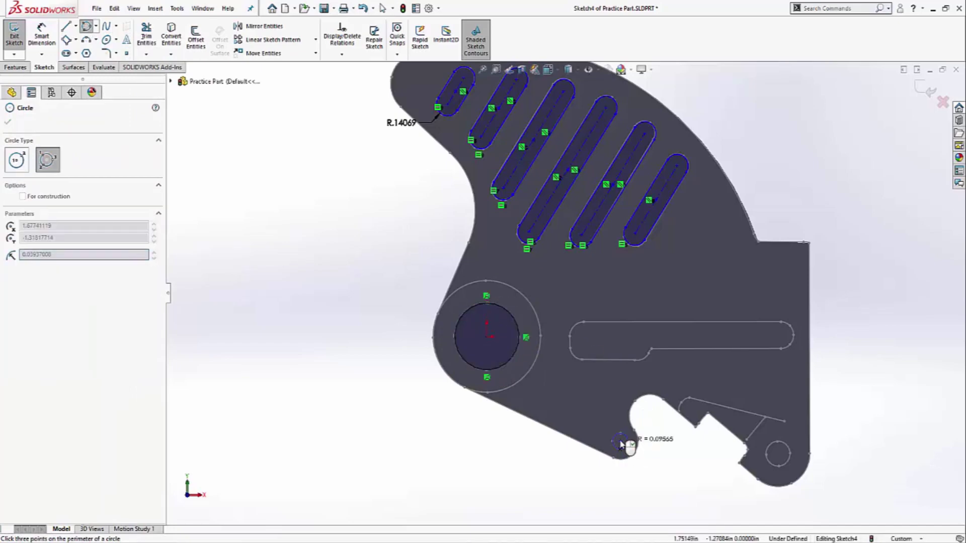
left_click(620, 440)
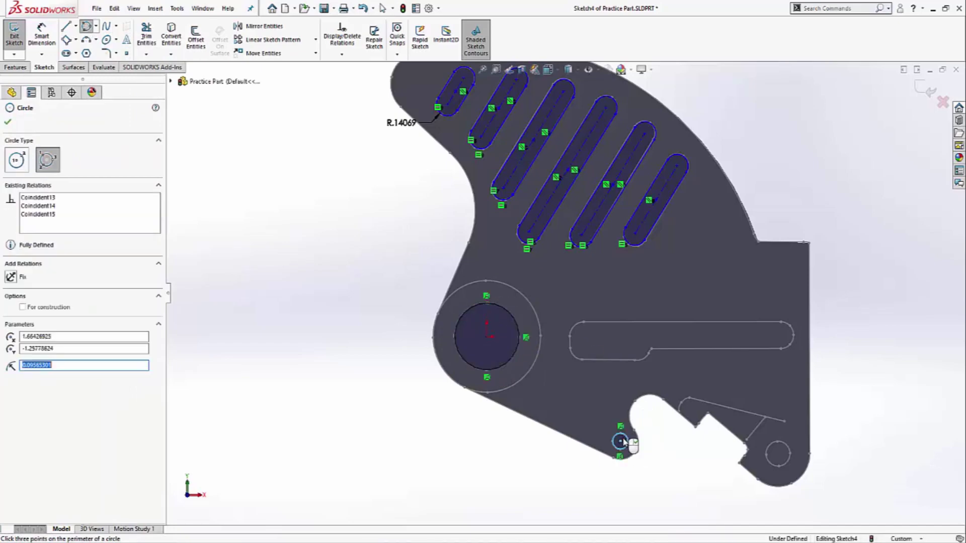
left_click(787, 465)
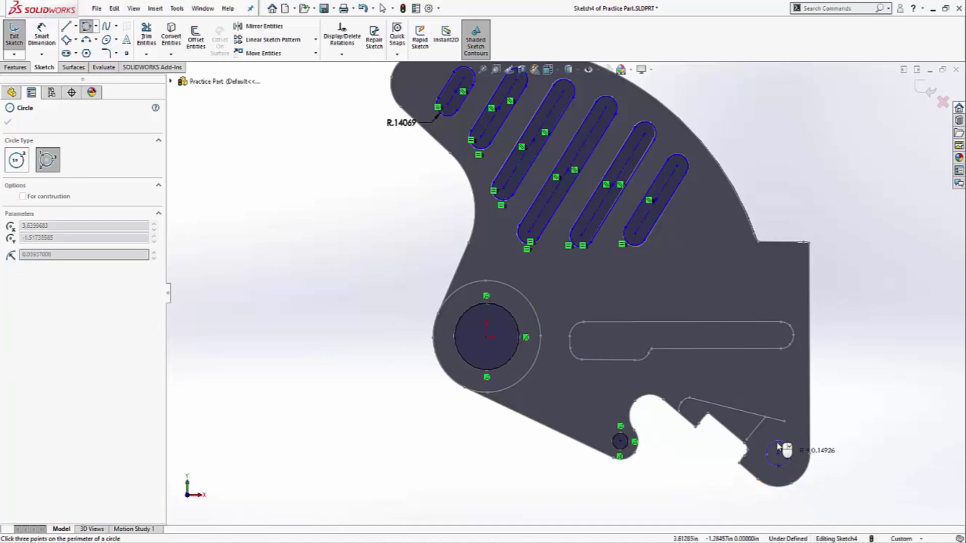
left_click(787, 474)
key("Escape")
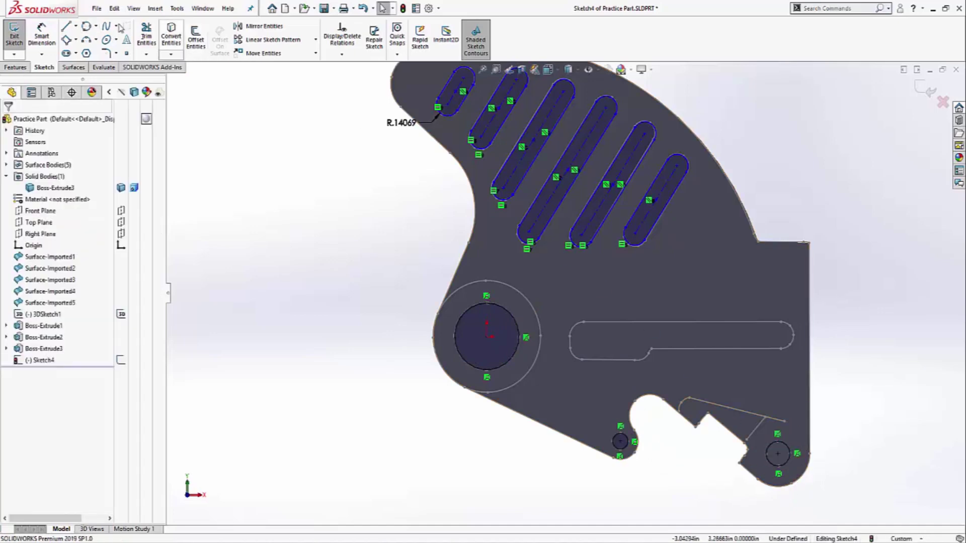
- Trace the long stepped slot's narrow lower edge, its rounded narrow end and its full upper edge with lines and a tangent arc
left_click(66, 26)
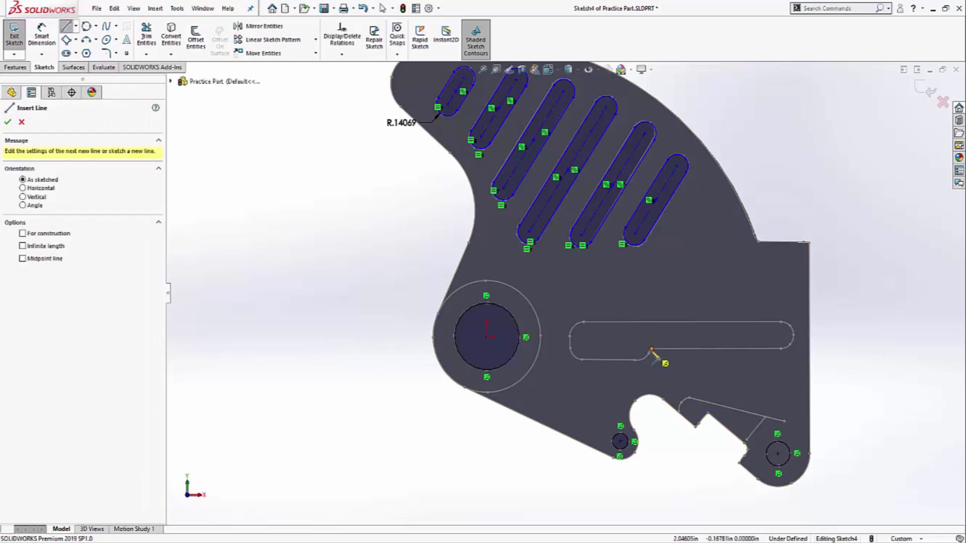
left_click(651, 348)
left_click(780, 348)
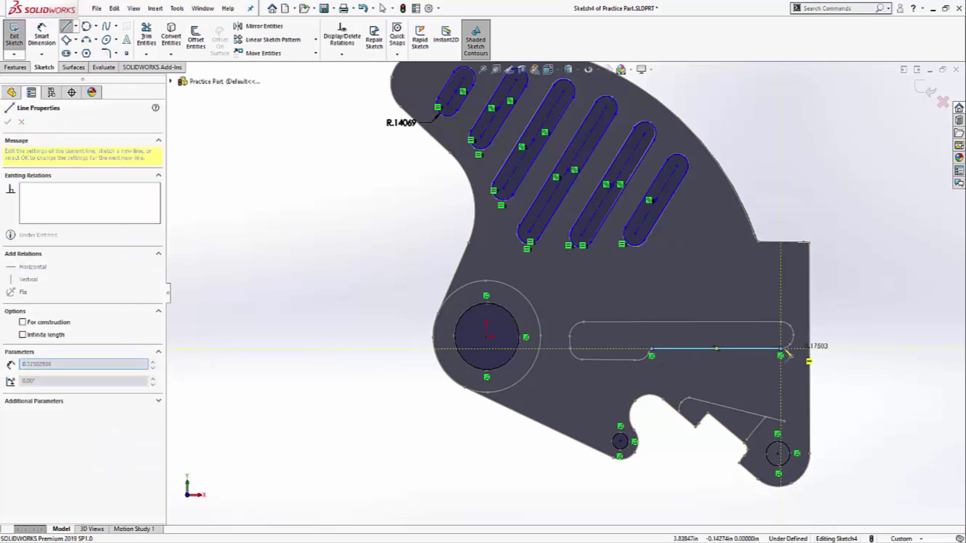
left_click(780, 322)
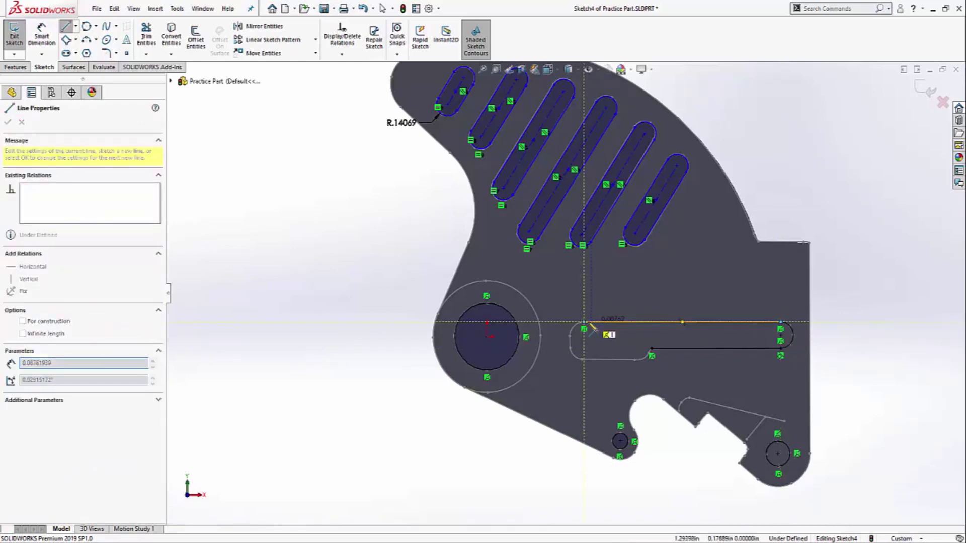
left_click(584, 322)
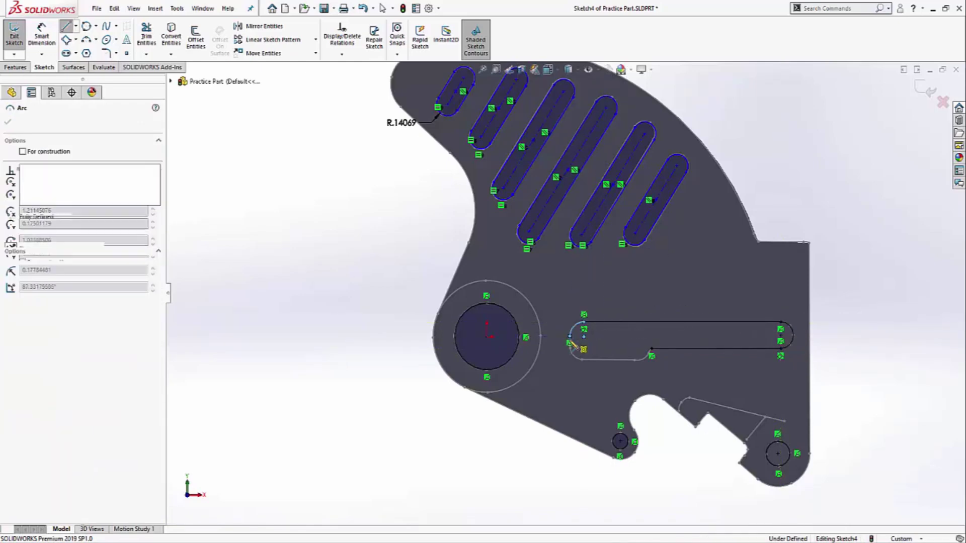
- Trace the stepped slot's wide end and wide lower edge, with a lower corner arc of about 0.144 in radius, and end the Line tool
left_click(570, 346)
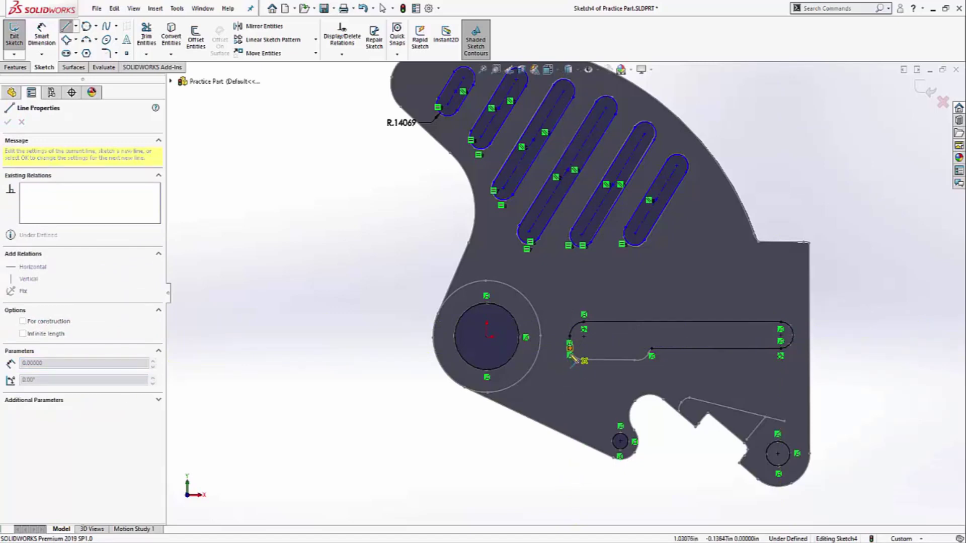
left_click(581, 360)
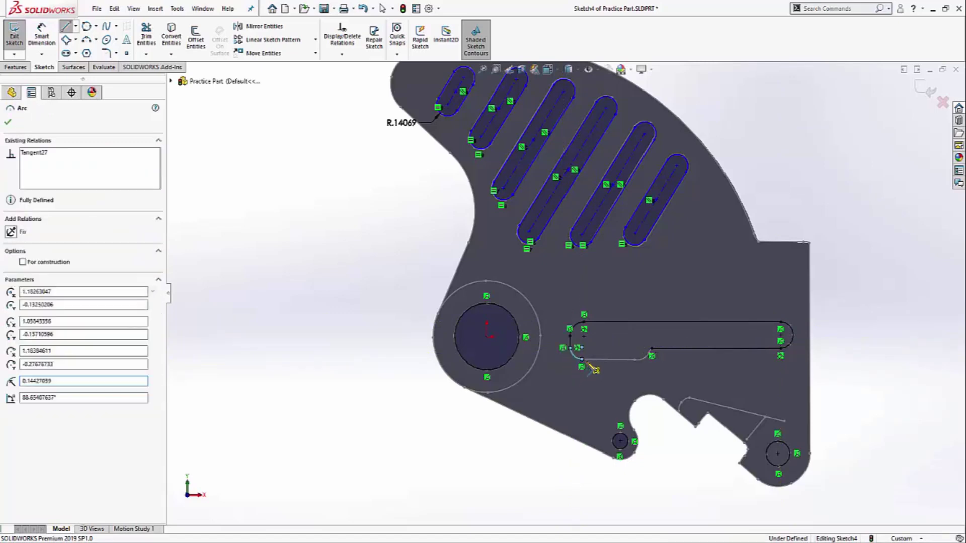
left_click(635, 360)
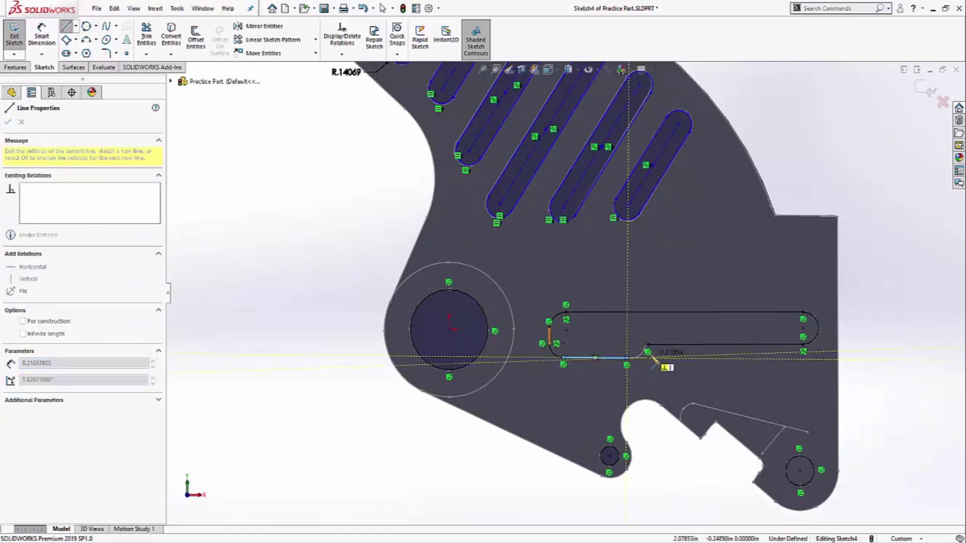
scroll(652, 360, "down", 10)
key("Escape")
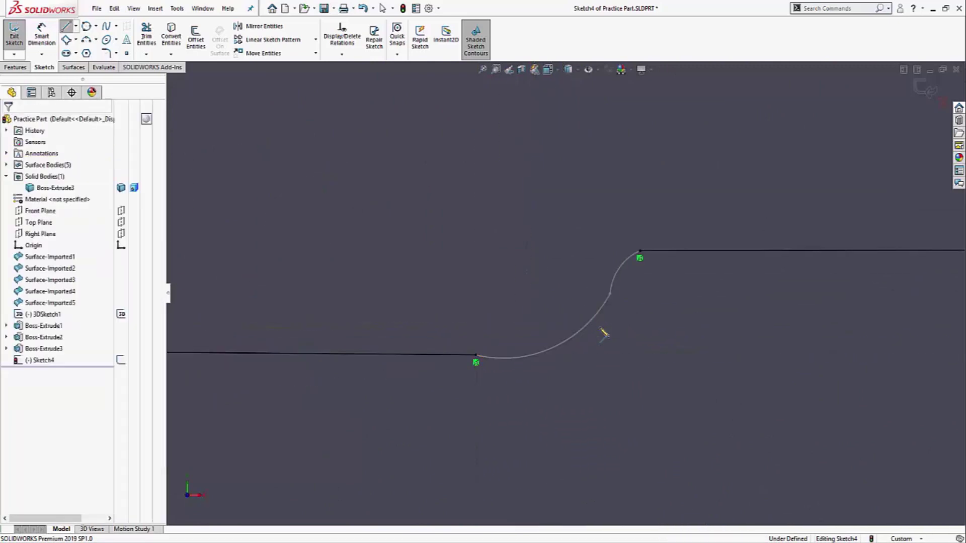
- Close the stepped slot's outline with two three-point arcs along the S-shaped scan curve, the larger about 0.163 in radius
left_click(87, 41)
left_click(476, 355)
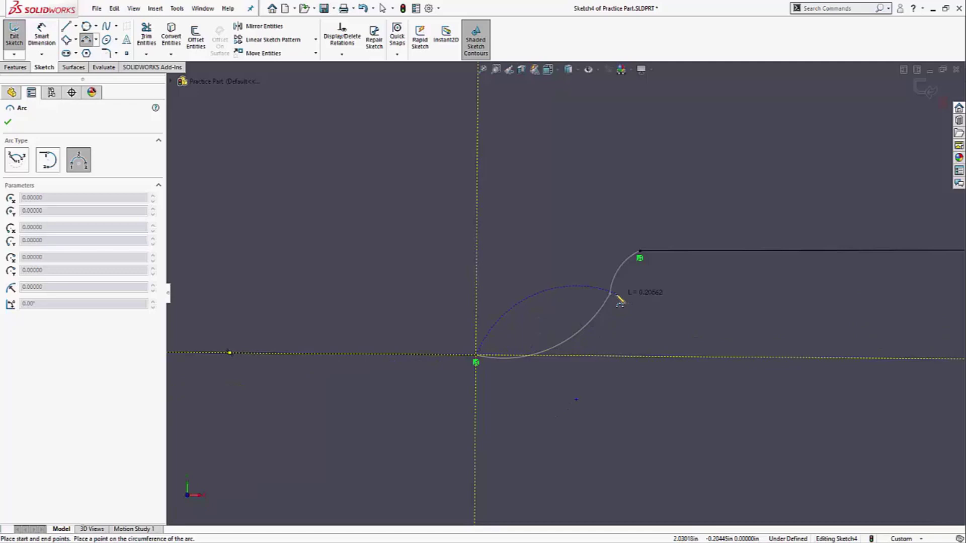
left_click(622, 302)
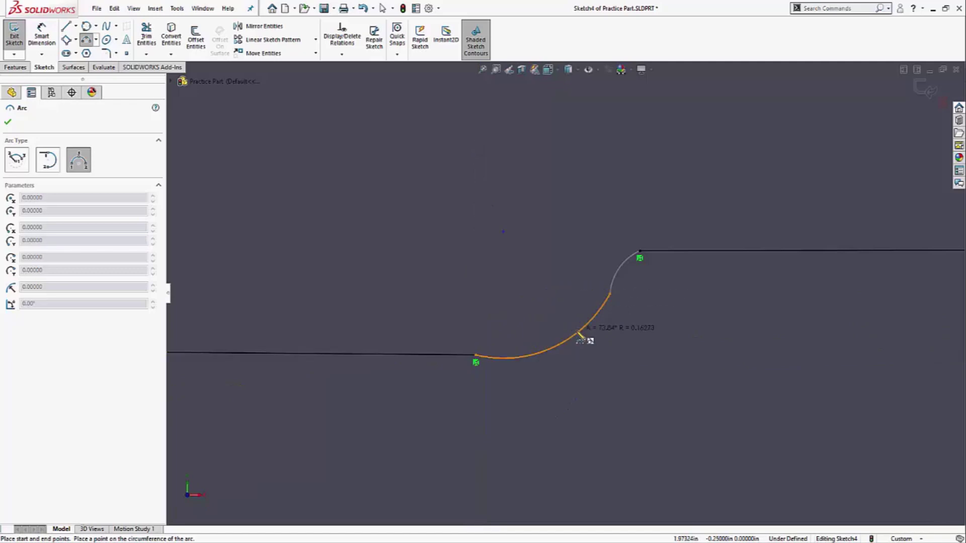
left_click(610, 301)
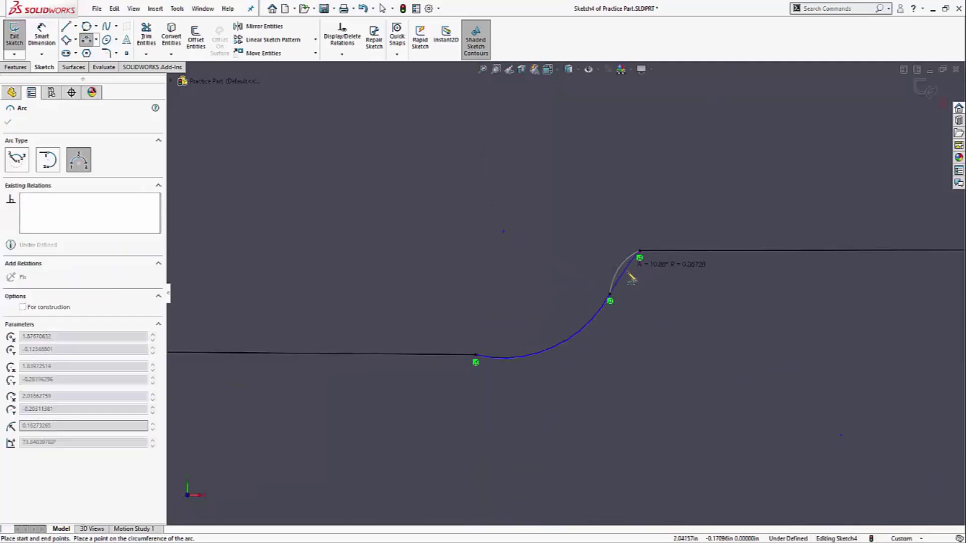
left_click(621, 270)
key("Escape")
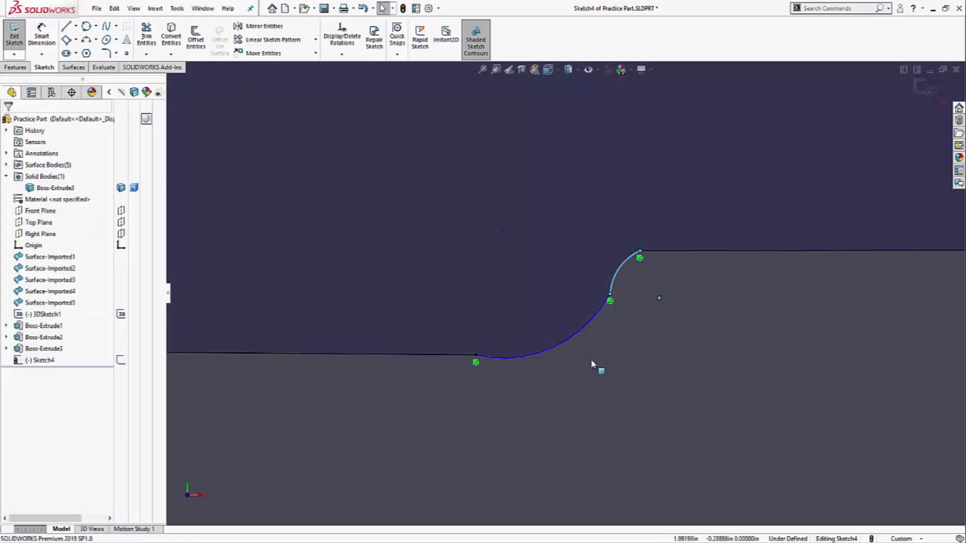
- Cut the sketched slots and holes out of the part with an Extruded Cut set to Through All - Both
scroll(600, 337, "up", 5)
key("f")
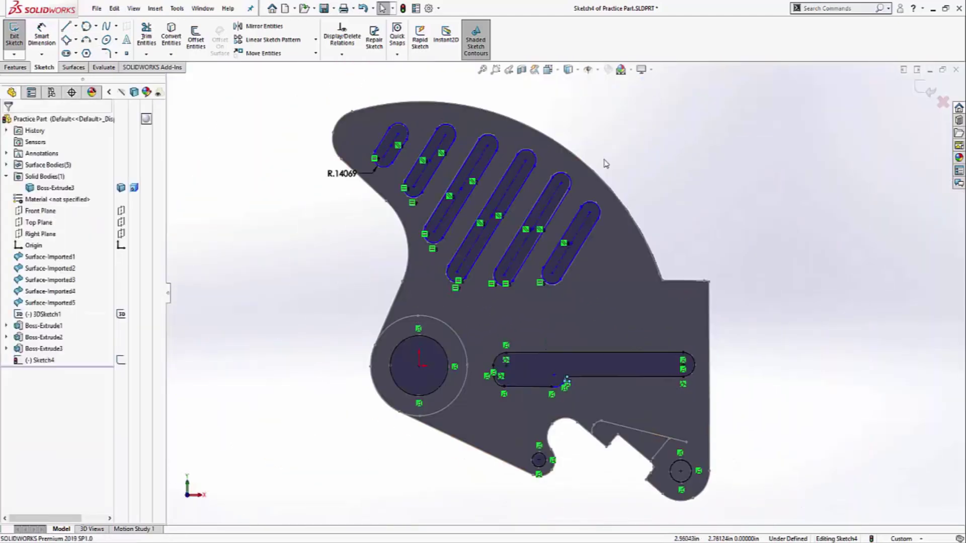
left_click(15, 67)
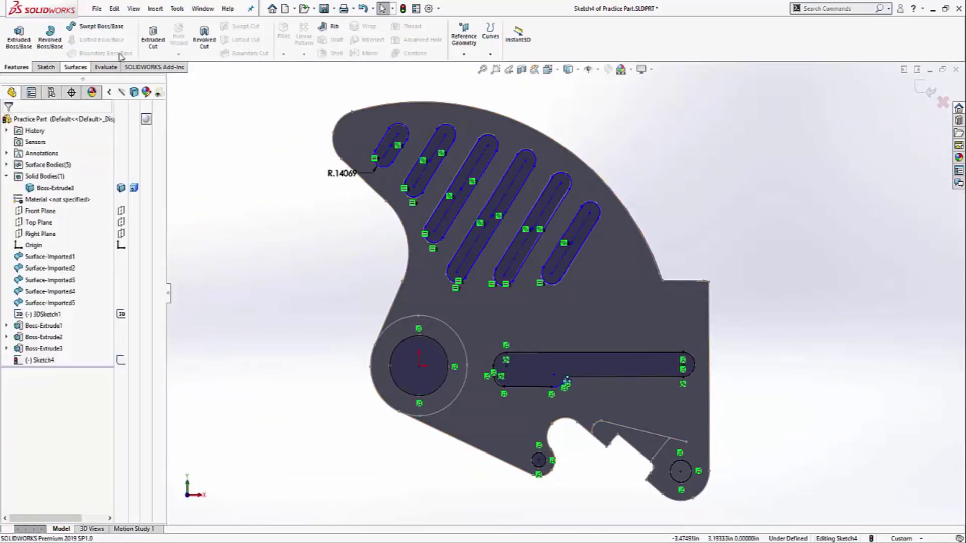
left_click(153, 35)
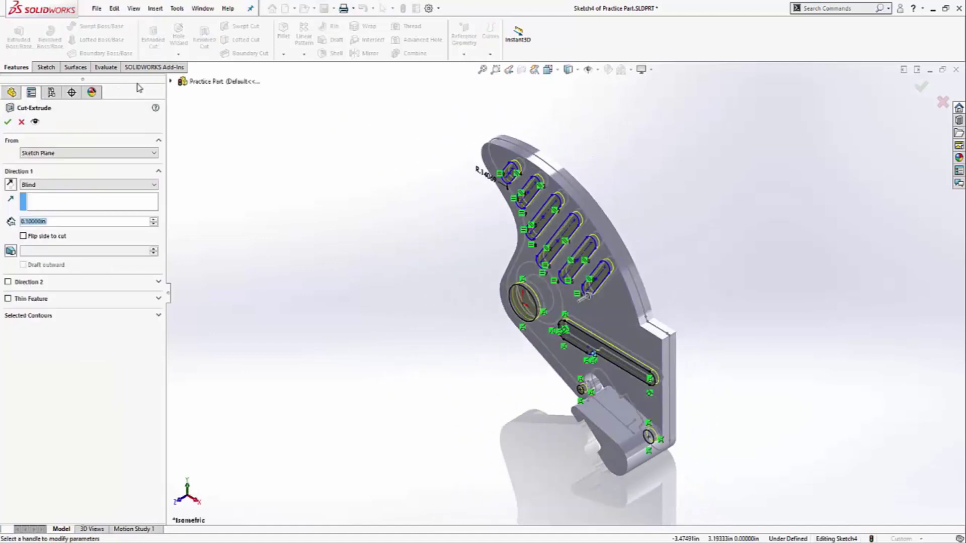
left_click(83, 186)
left_click(78, 210)
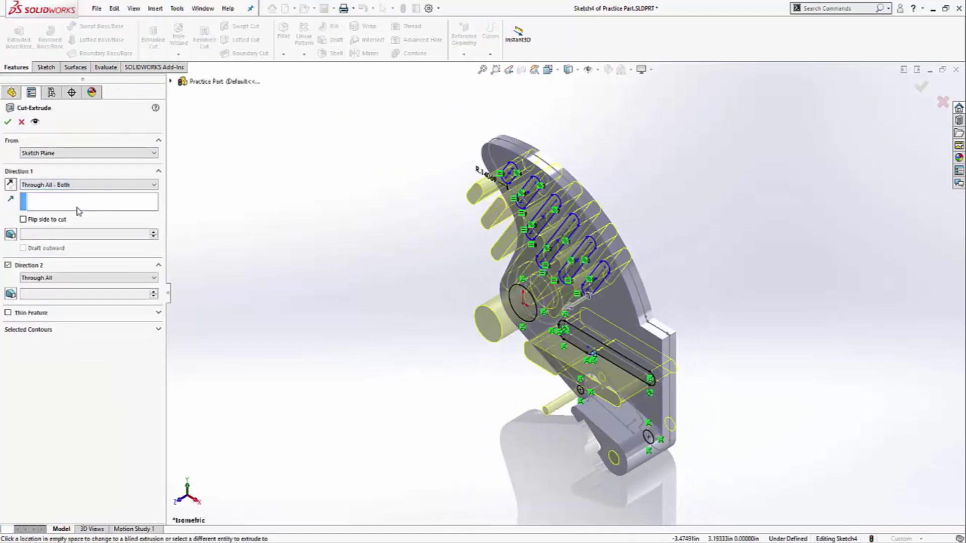
left_click(8, 123)
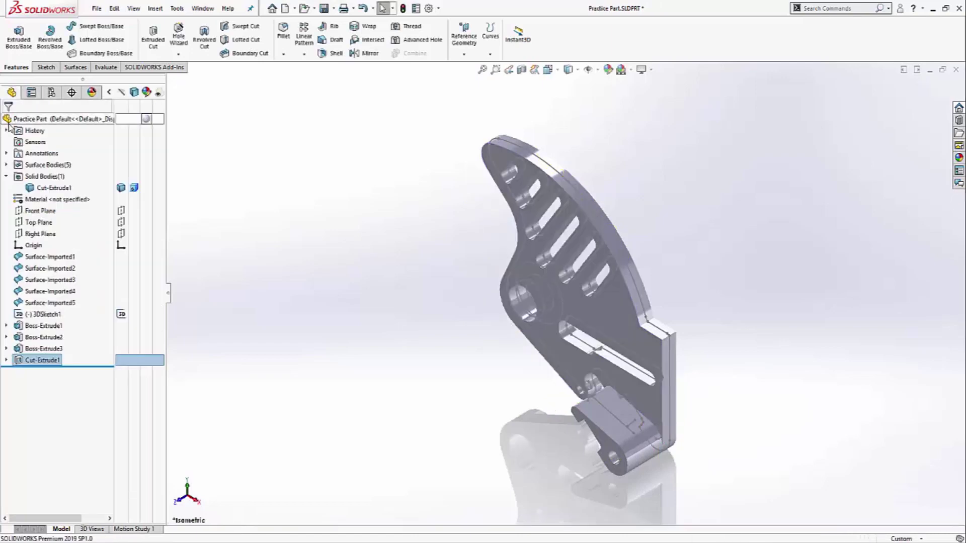
- Show the imported surface bodies Surface-Imported2 and Surface-Imported5
left_click(6, 165)
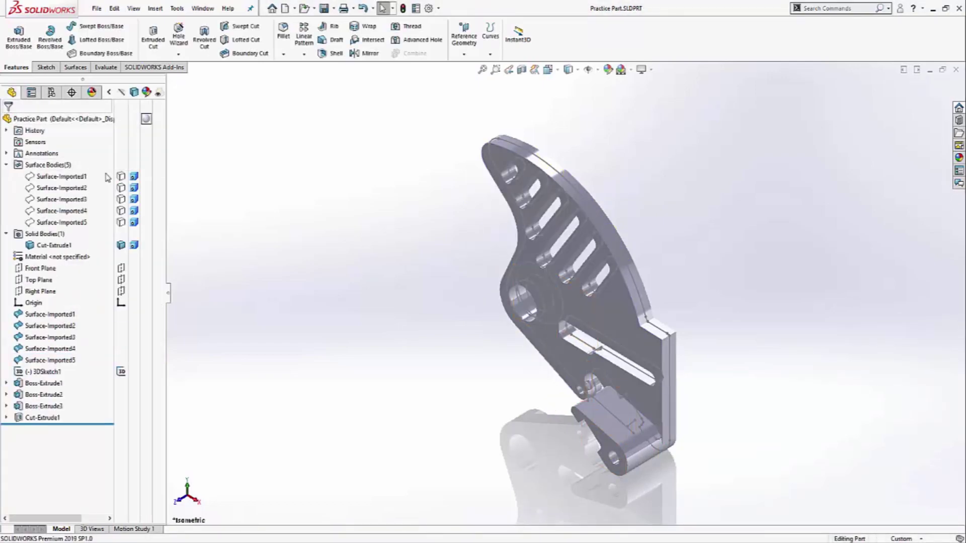
left_click(121, 188)
left_click(121, 222)
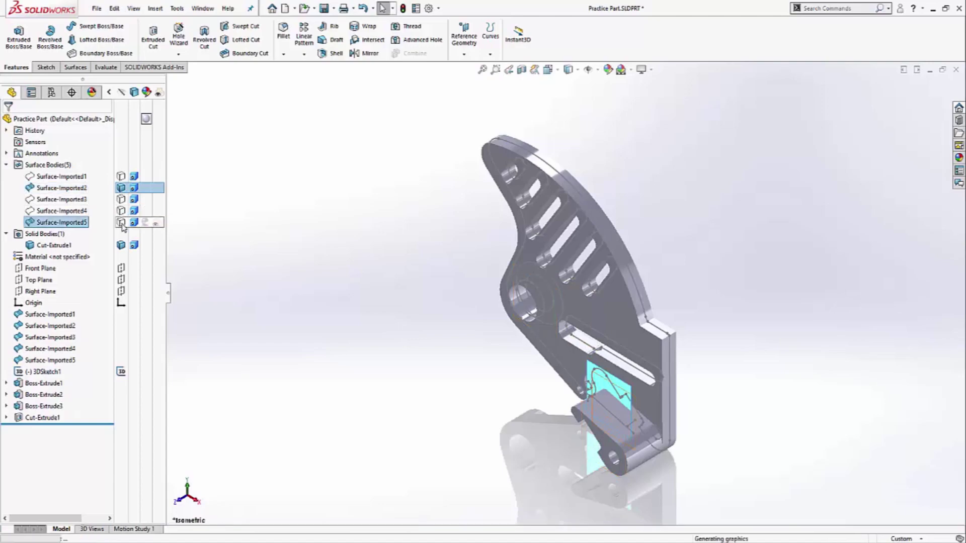
- Start a new sketch on the planar face of Surface-Imported2 beside the lower lug
scroll(618, 403, "down", 6)
middle_click_drag(594, 382, 750, 399)
scroll(520, 367, "down", 2)
left_click(460, 329)
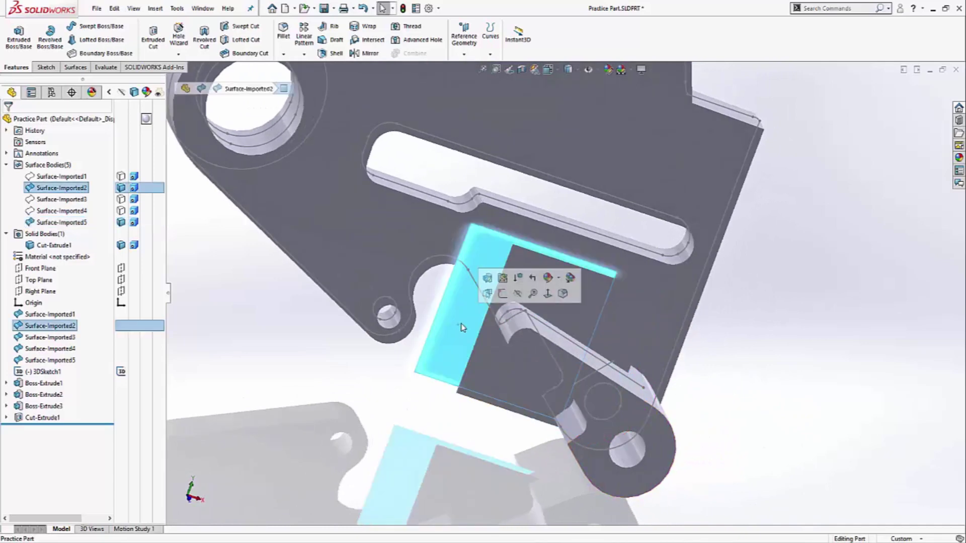
left_click(503, 296)
scroll(634, 451, "down", 10)
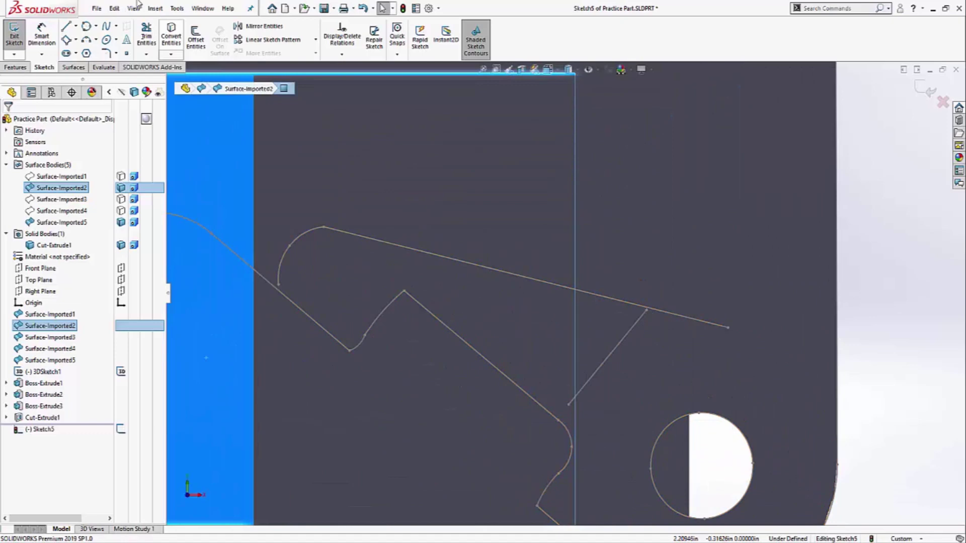
- Sketch a three-point corner rectangle aligned with the short slanted scan line, enlarged to cover the lug's scan curves, with one side about 0.93 in long
left_click(67, 41)
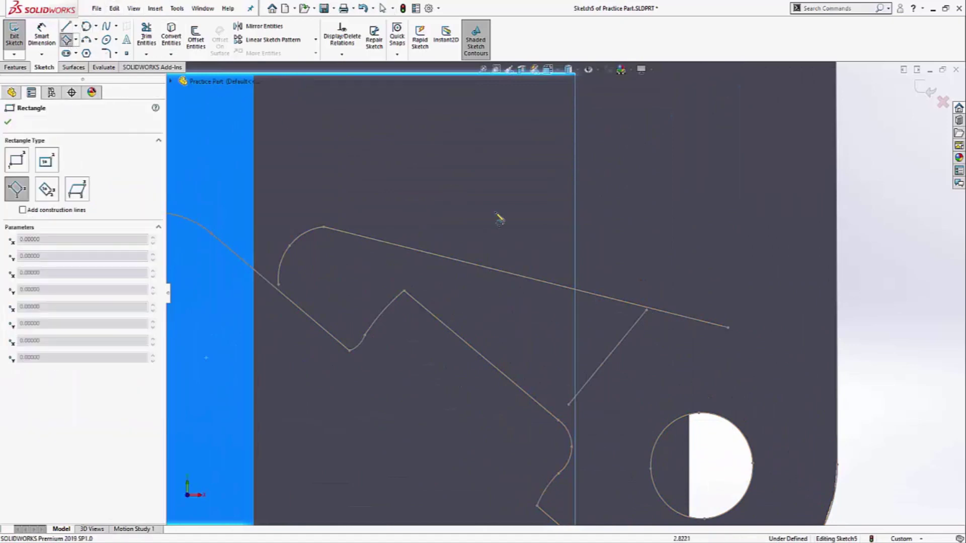
left_click(644, 327)
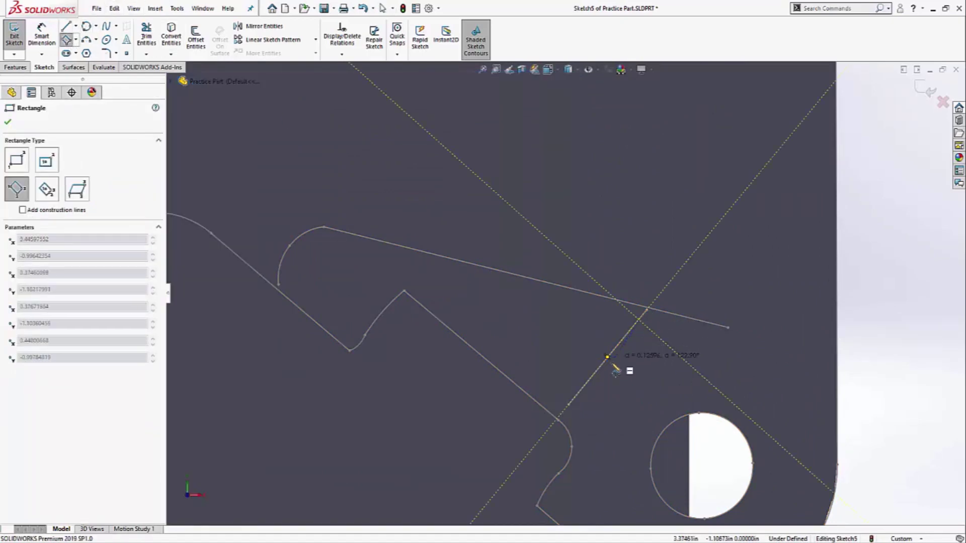
left_click(586, 397)
left_click(338, 176)
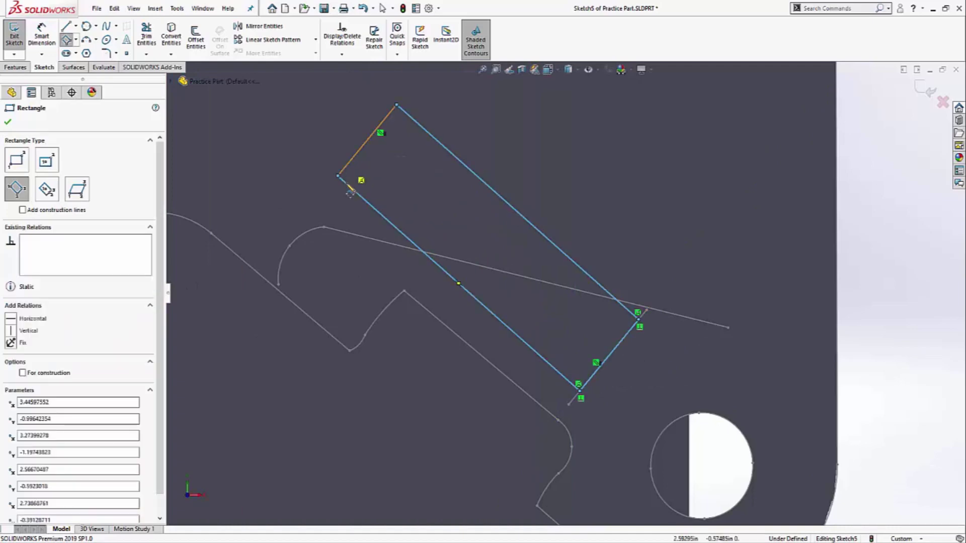
key("Escape")
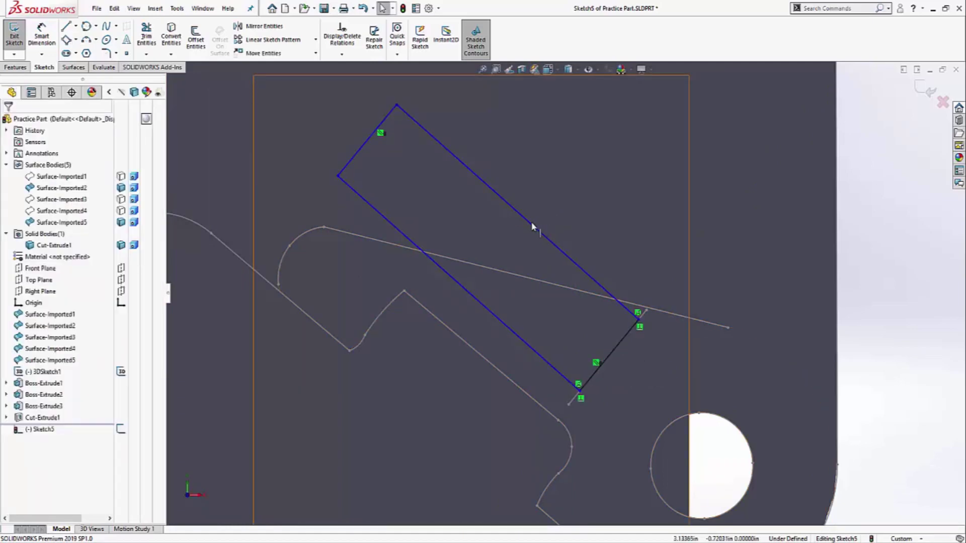
left_click_drag(532, 227, 599, 176)
left_click_drag(489, 311, 362, 405)
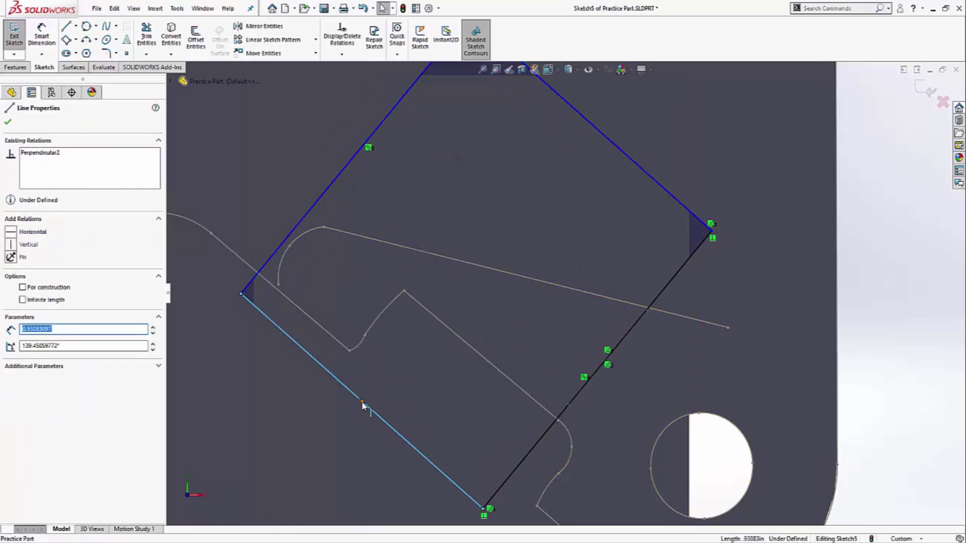
- Cut the rectangle through the lug with an Extruded Cut set to Up To Surface, ending at Surface-Imported5
left_click(2, 68)
left_click(153, 41)
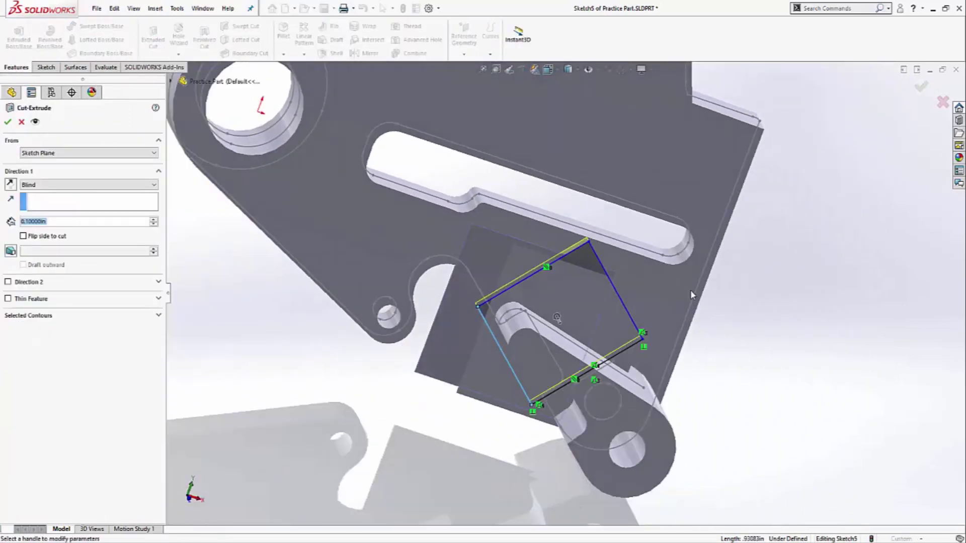
middle_click_drag(692, 295, 557, 278)
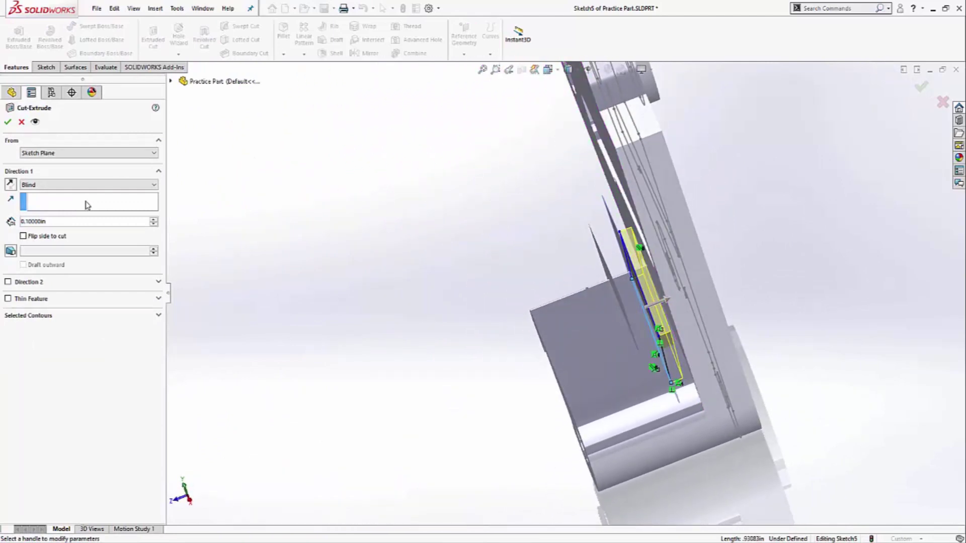
left_click(79, 185)
left_click(60, 231)
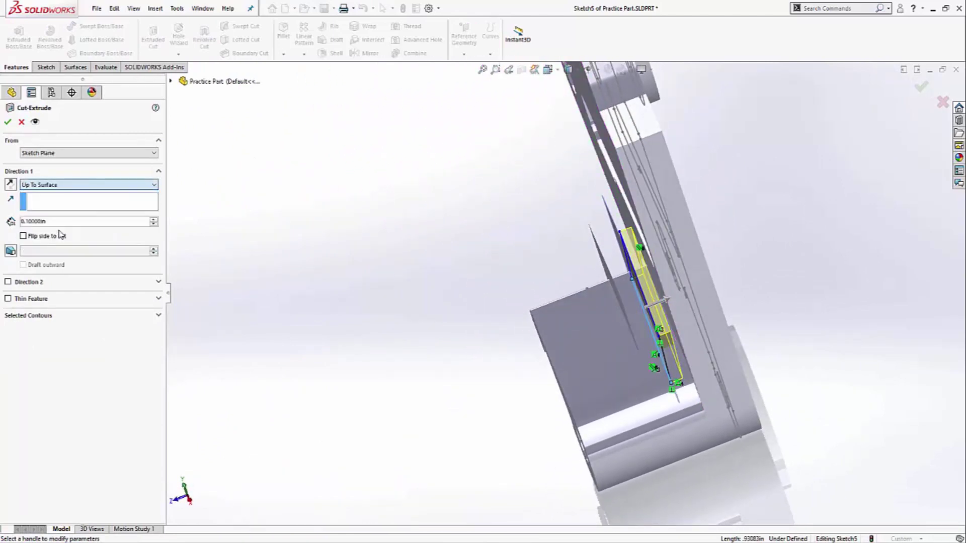
left_click(171, 81)
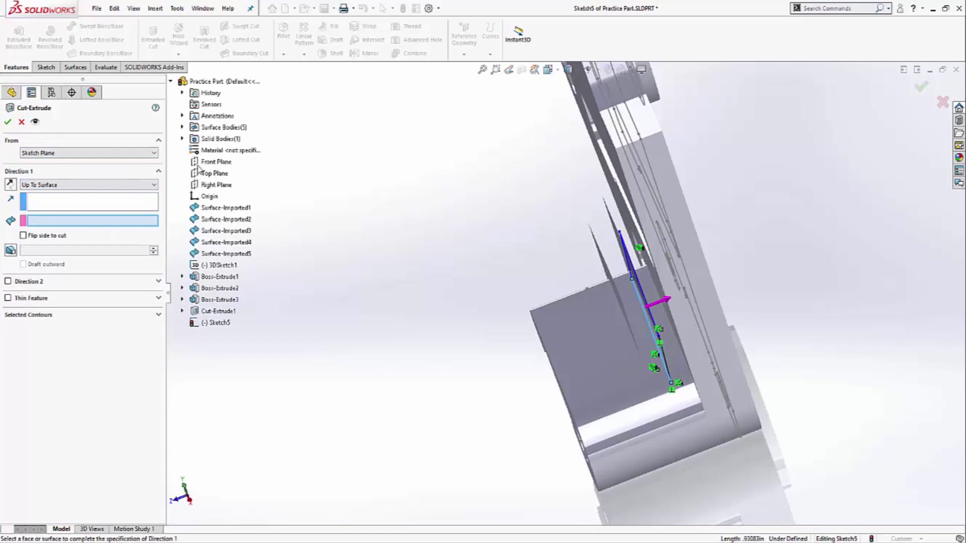
left_click(222, 254)
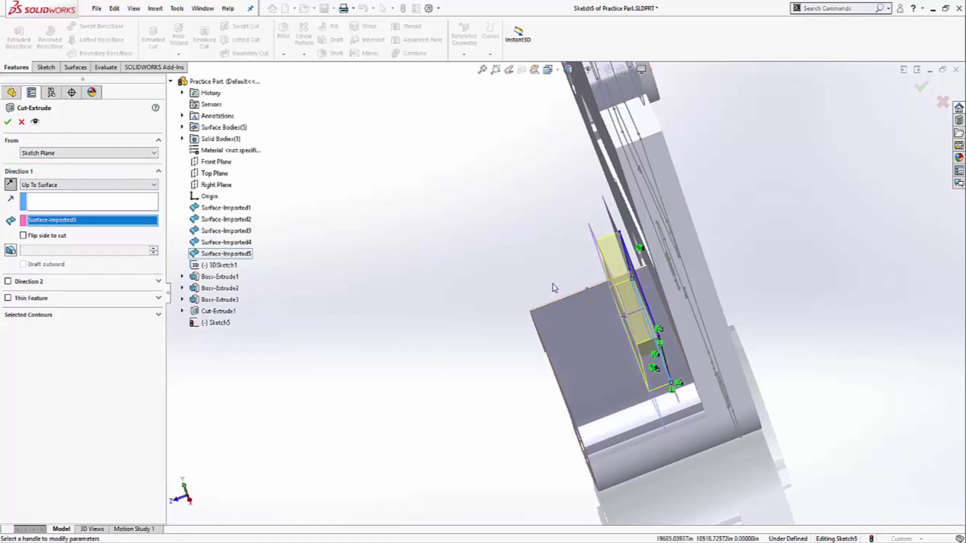
middle_click_drag(543, 276, 282, 181)
left_click(8, 122)
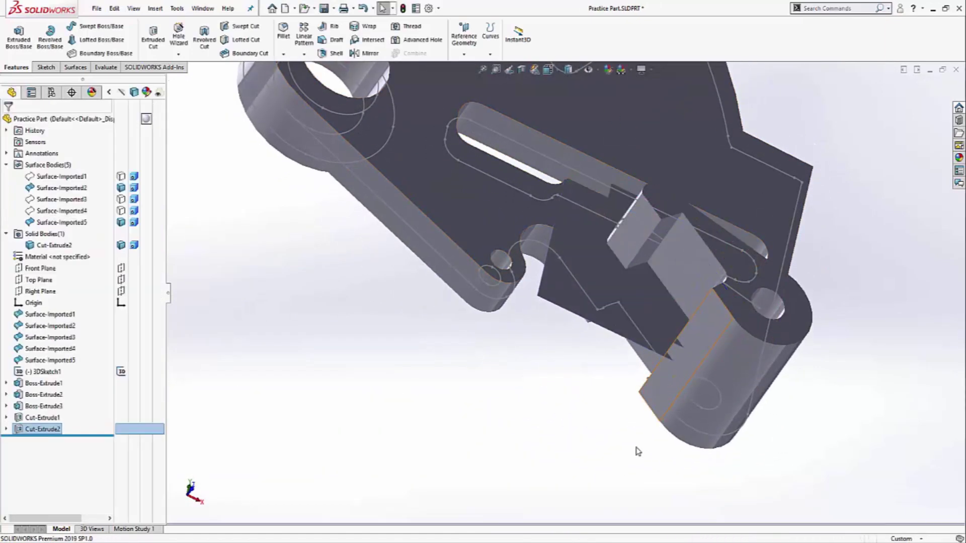
- Hide the surface bodies Surface-Imported5 and Surface-Imported2 together with the displayed scan curves, leaving nothing selected
middle_click_drag(636, 451, 725, 431)
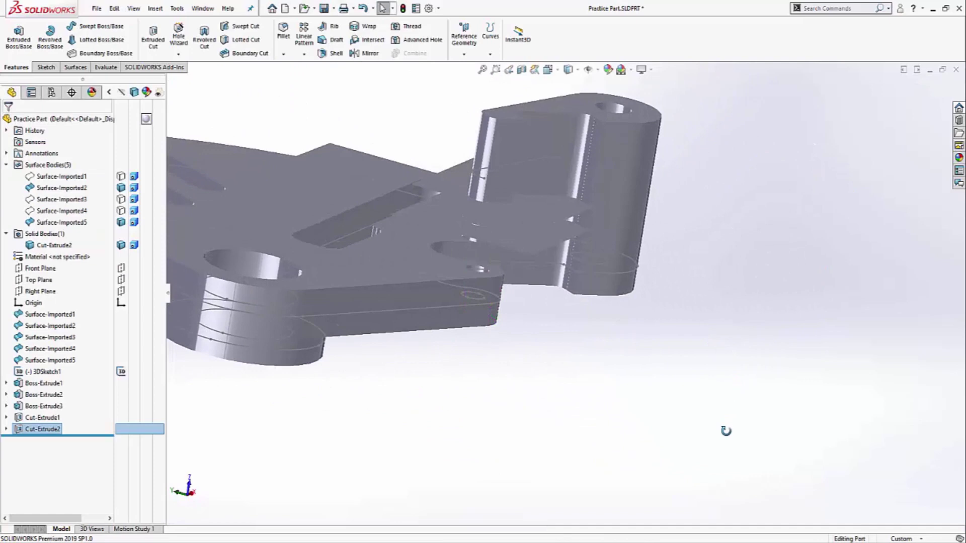
key("ctrl+7")
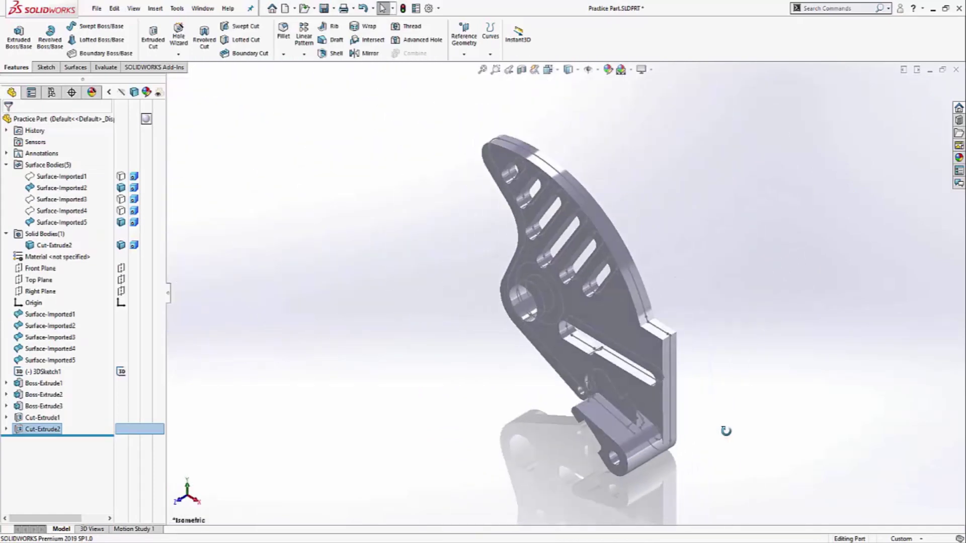
left_click(120, 222)
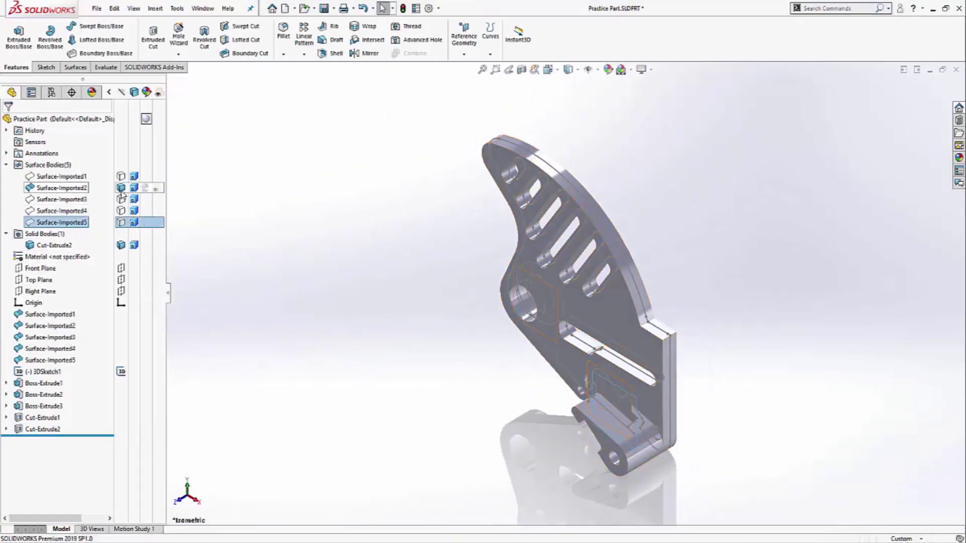
left_click(120, 189)
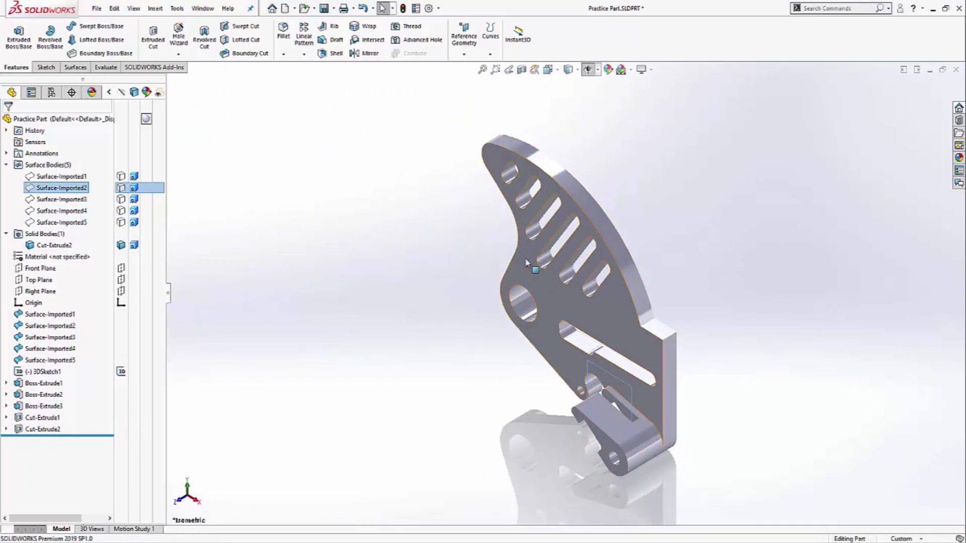
left_click(427, 350)
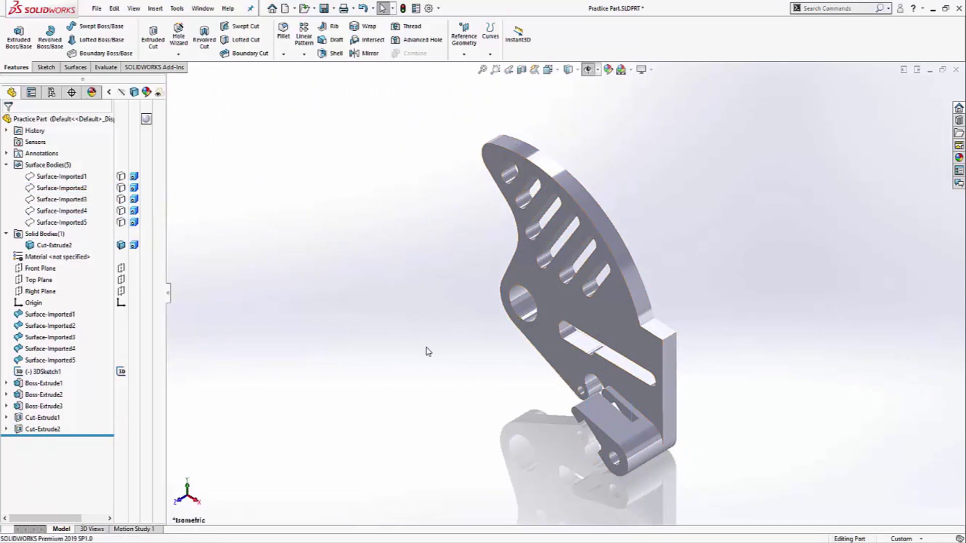